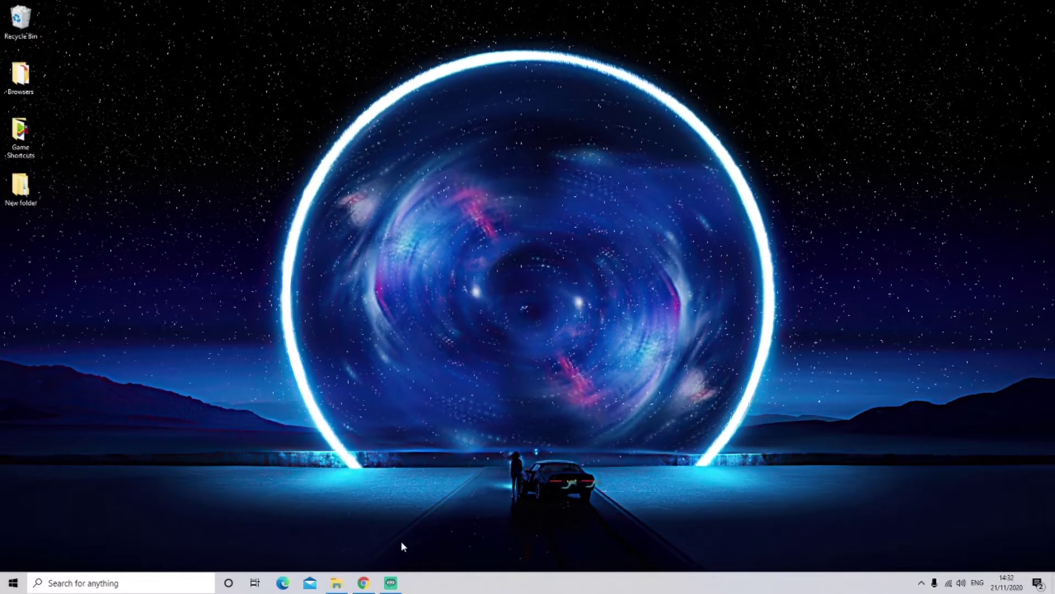
# Open the Crowbar_2020-03-04_0.68.7z archive from the Downloads folder in 7-Zip
pyautogui.click(13, 583)
pyautogui.click(17, 481)
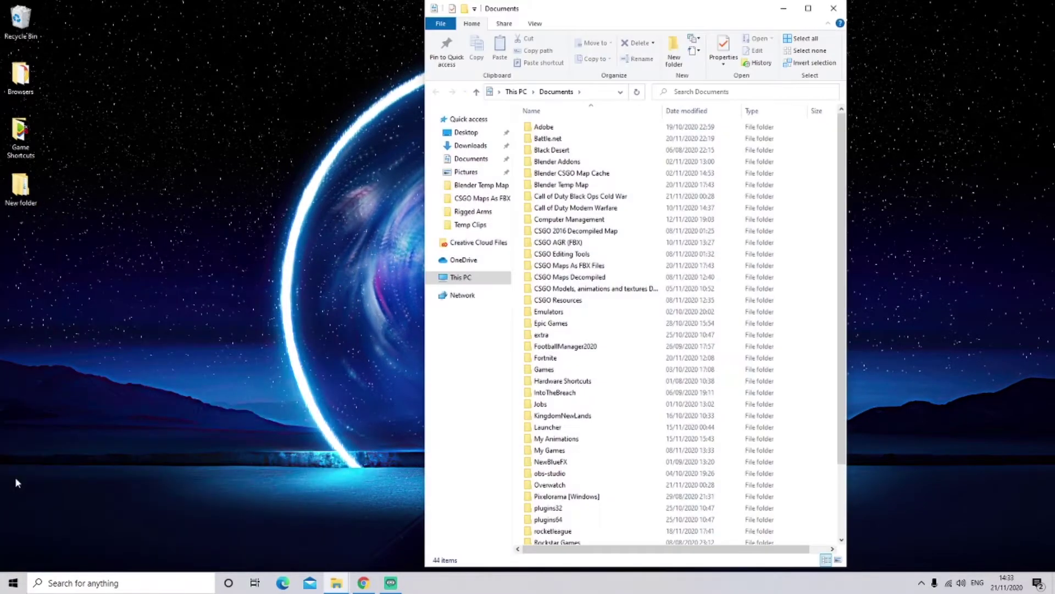
pyautogui.click(488, 149)
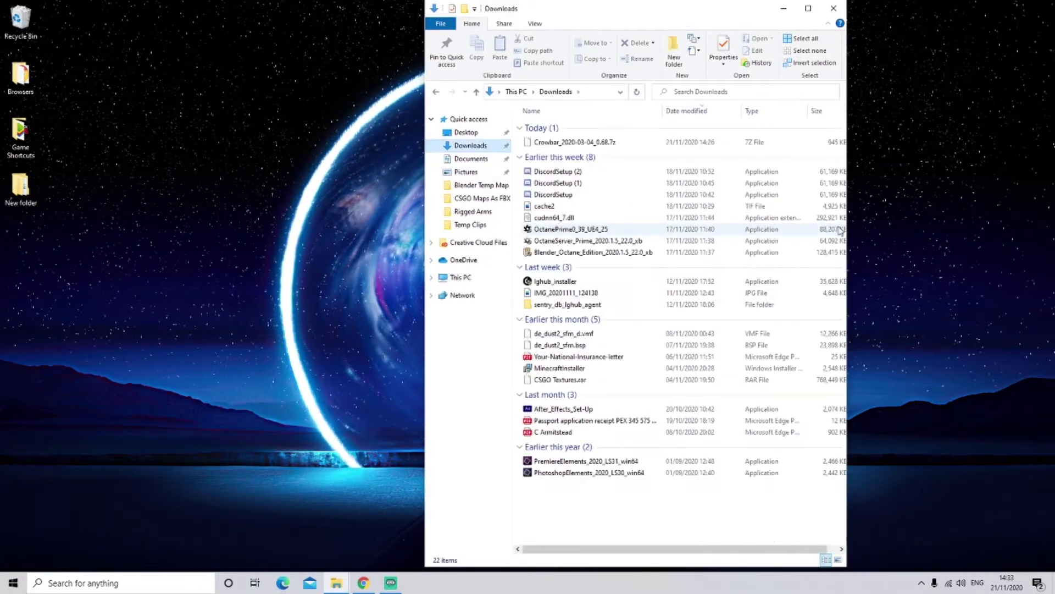
pyautogui.rightClick(605, 147)
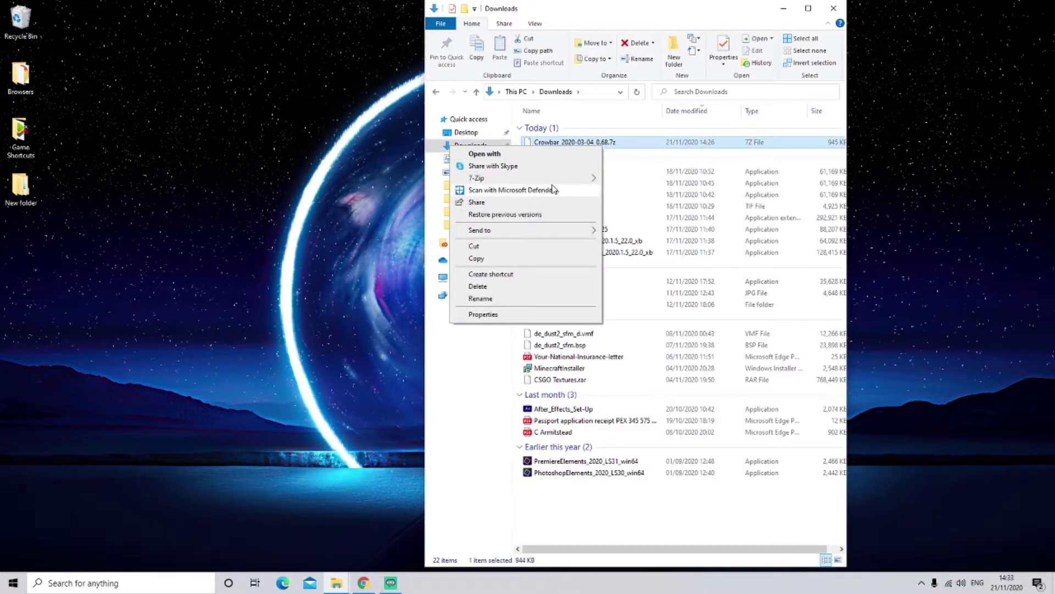
pyautogui.moveTo(497, 179)
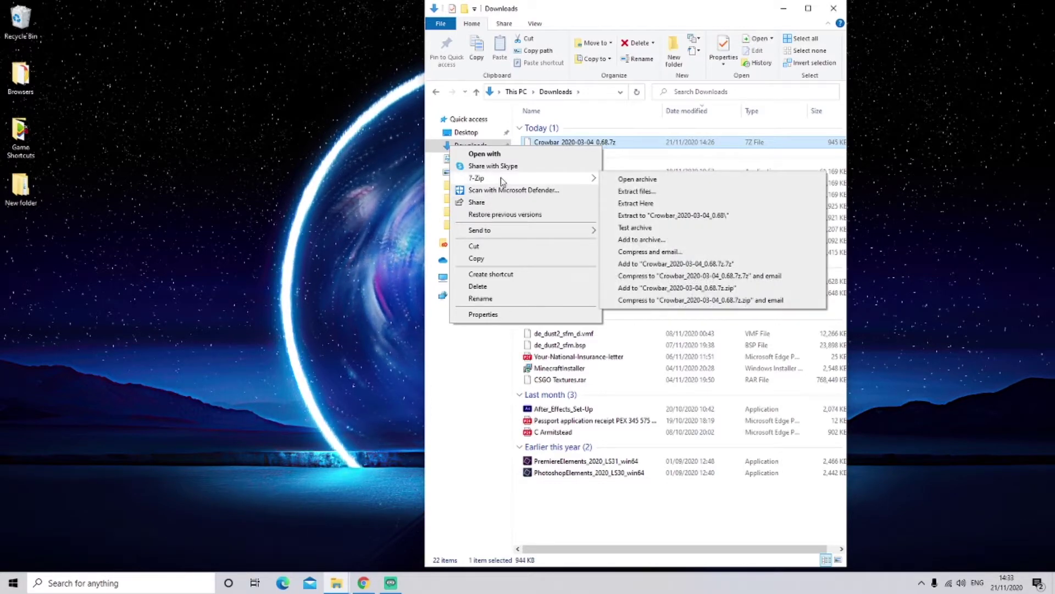
pyautogui.click(629, 180)
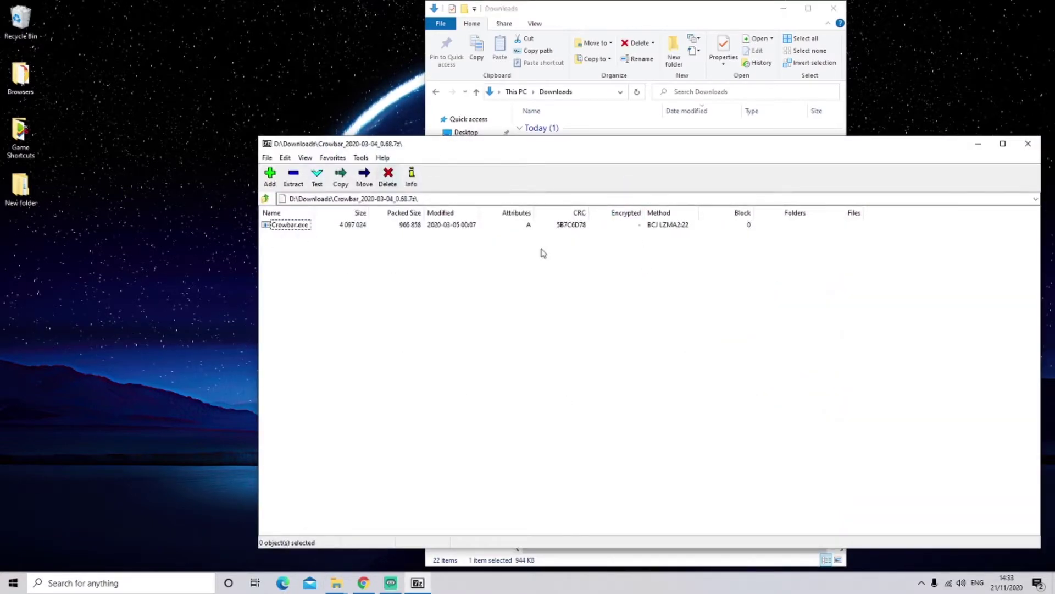
# Run Crowbar.exe straight from inside the archive and close it again
pyautogui.click(300, 230)
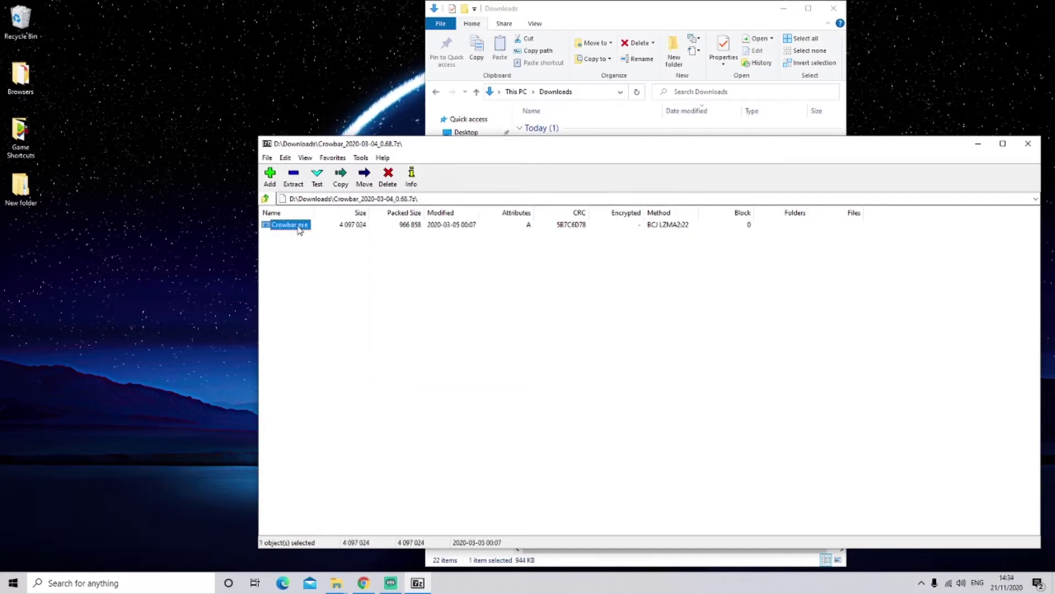
pyautogui.doubleClick(300, 229)
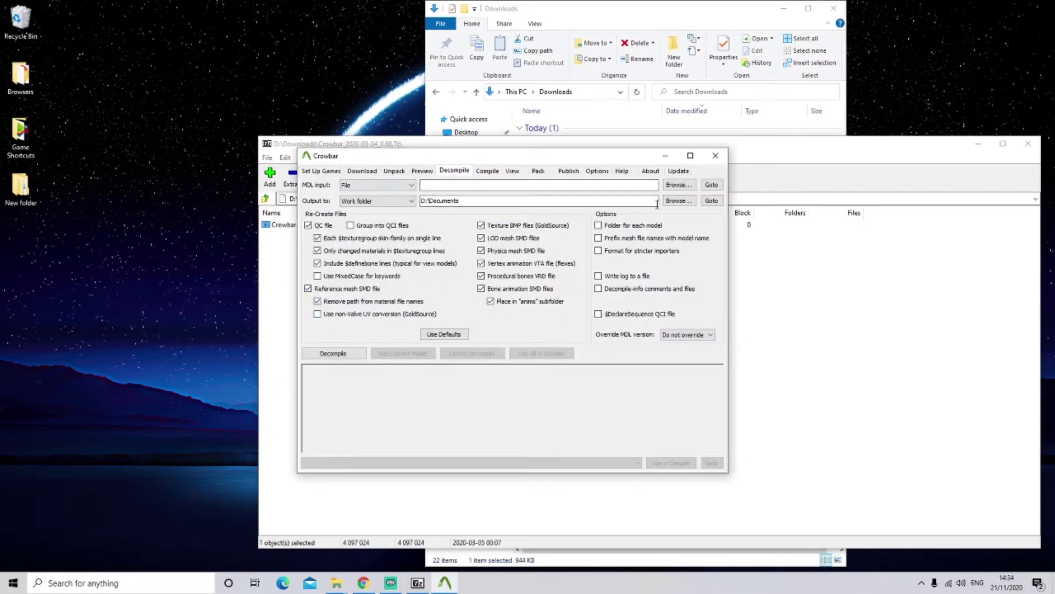
pyautogui.click(716, 155)
# Move the archive window clear of the desktop and extract Crowbar.exe from it onto the desktop
pyautogui.moveTo(720, 154); pyautogui.dragTo(668, 90)
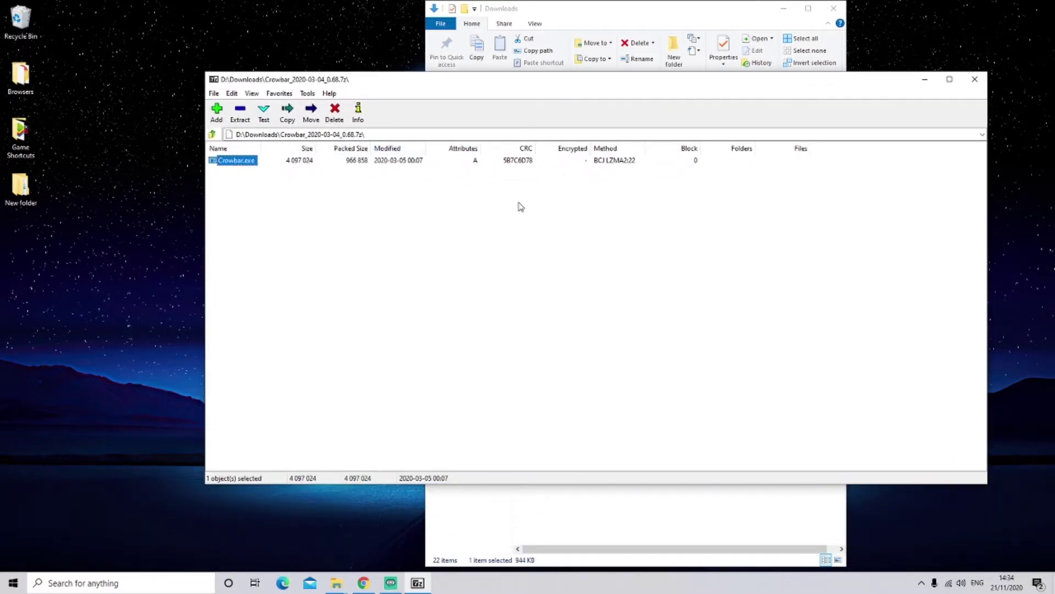
pyautogui.moveTo(356, 83); pyautogui.dragTo(618, 110)
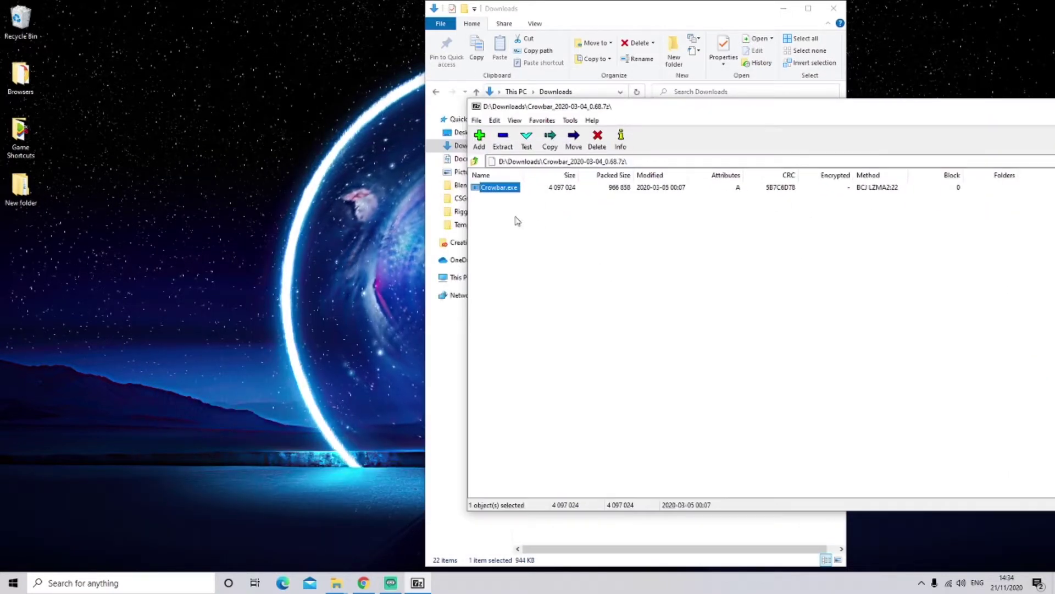
pyautogui.click(614, 264)
pyautogui.click(517, 188)
pyautogui.click(553, 193)
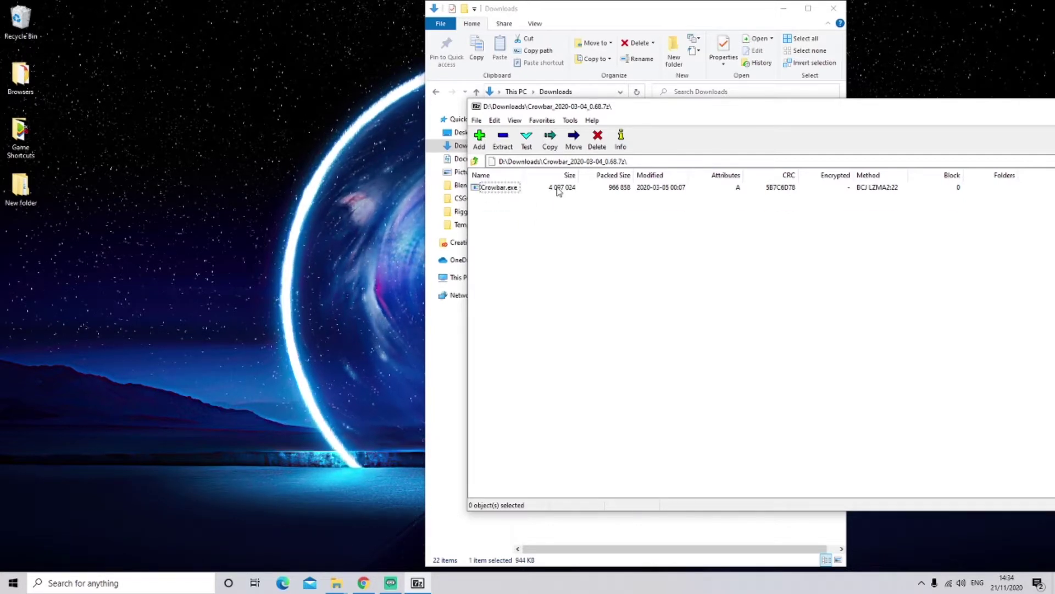
pyautogui.moveTo(515, 196); pyautogui.dragTo(235, 174)
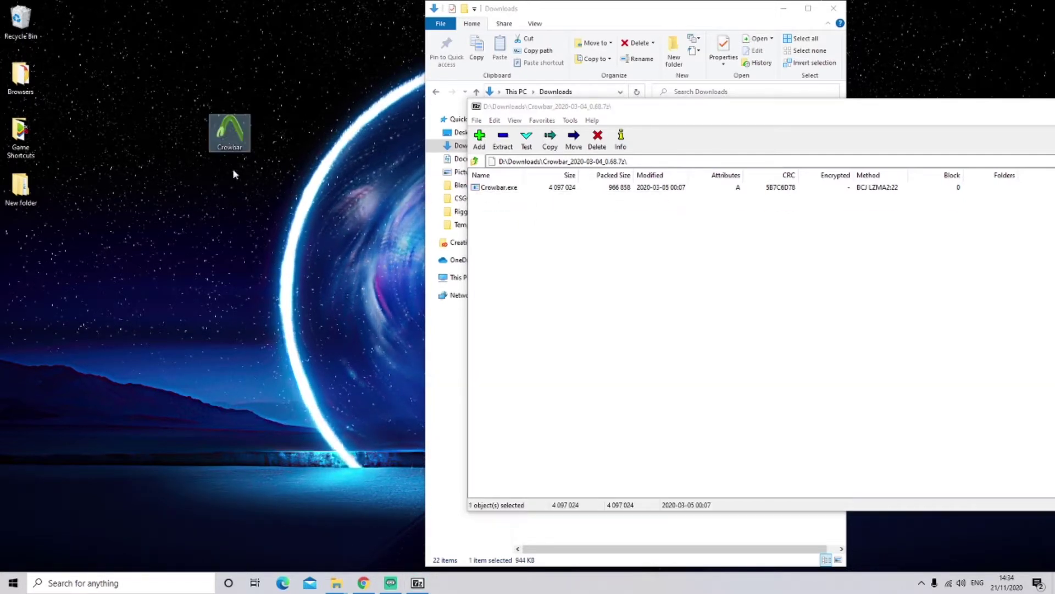
# Show the Set Up Games settings in Crowbar
pyautogui.moveTo(319, 75); pyautogui.dragTo(150, 203)
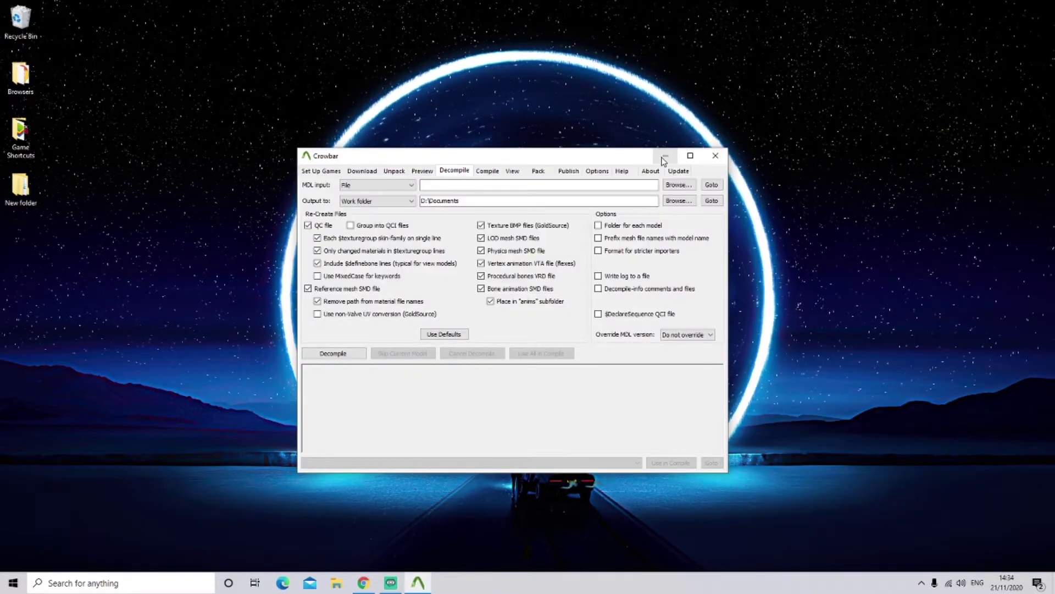
pyautogui.click(322, 171)
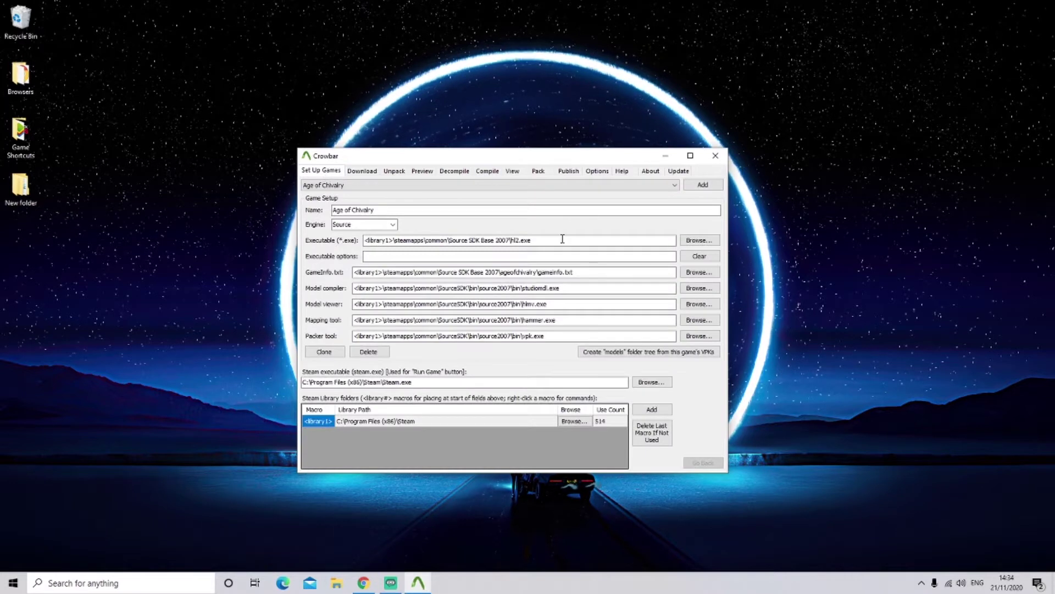
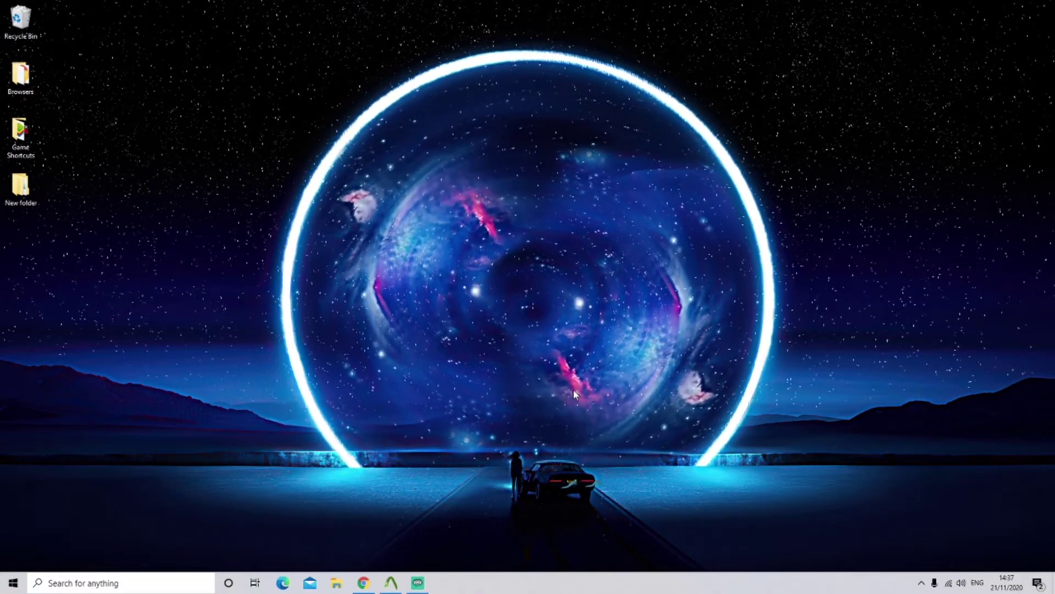
# Launch GCFScape from the x86 folder of GCFscape, inside CSGO Editing Tools in Documents
pyautogui.click(336, 583)
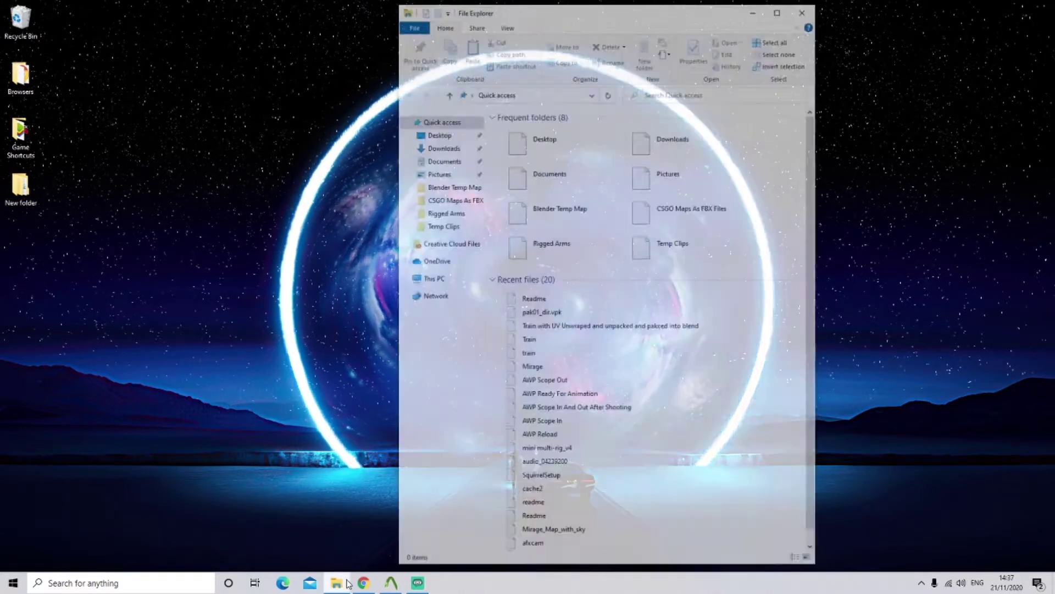
pyautogui.click(442, 160)
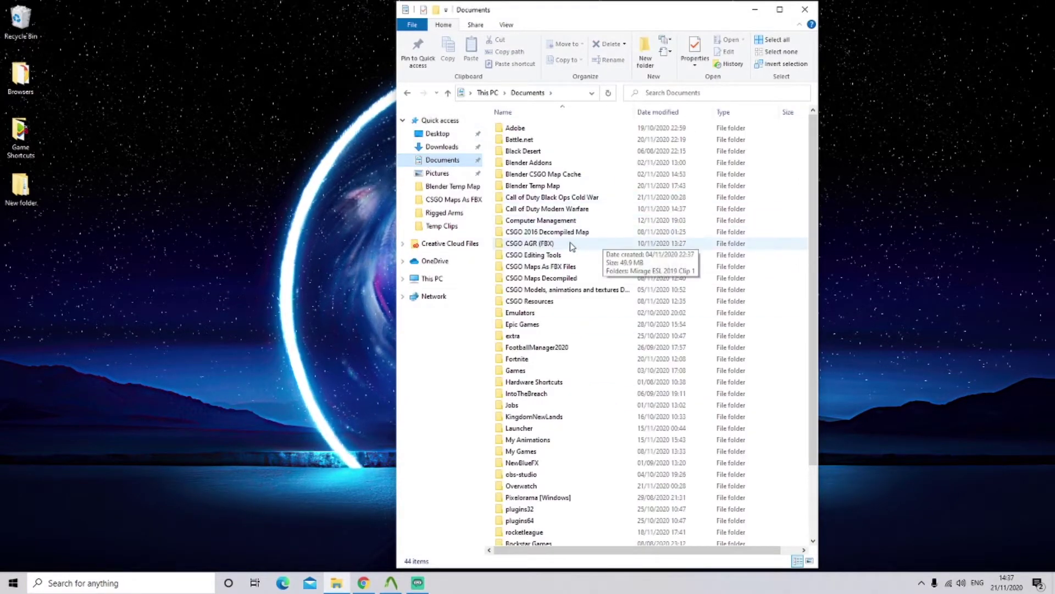
pyautogui.doubleClick(569, 255)
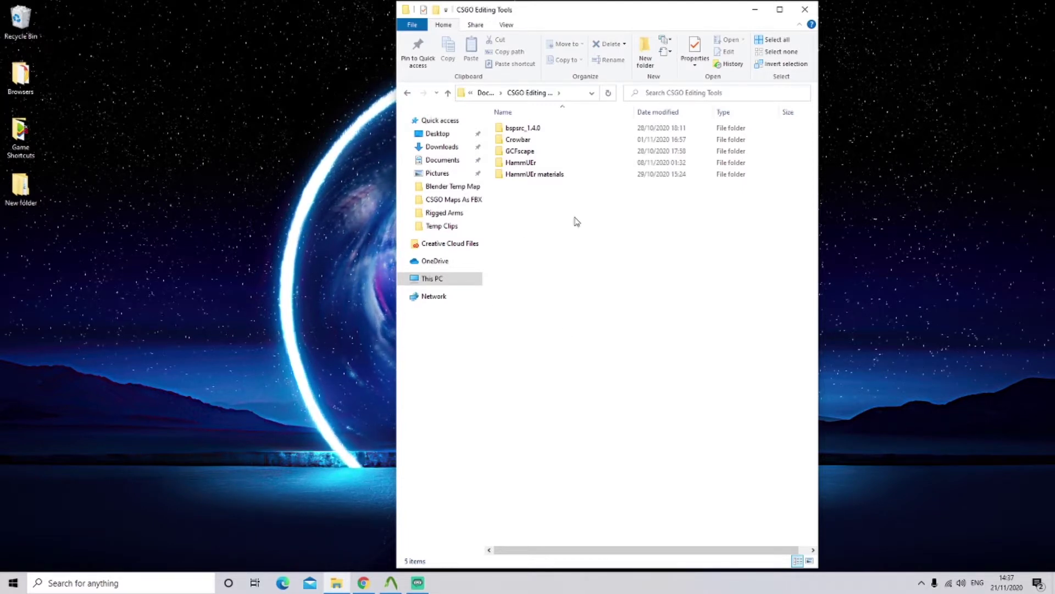
pyautogui.doubleClick(543, 152)
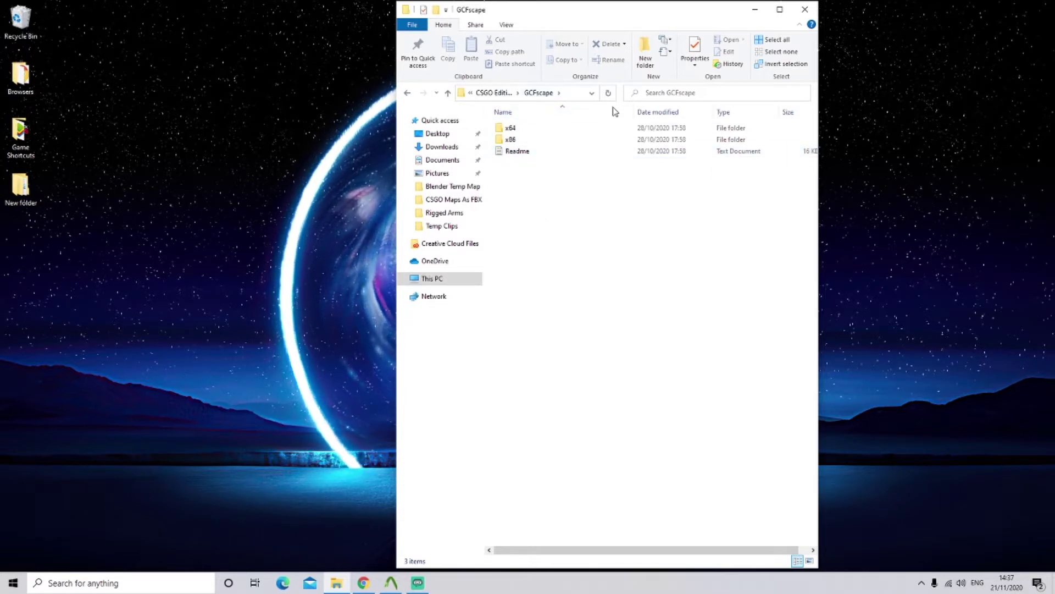
pyautogui.doubleClick(513, 140)
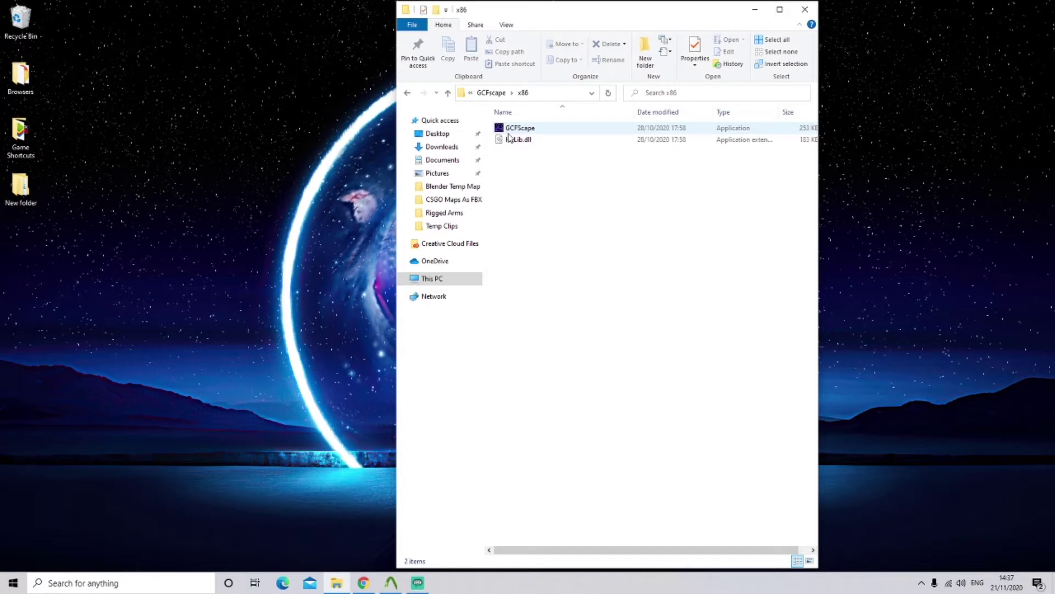
pyautogui.doubleClick(511, 130)
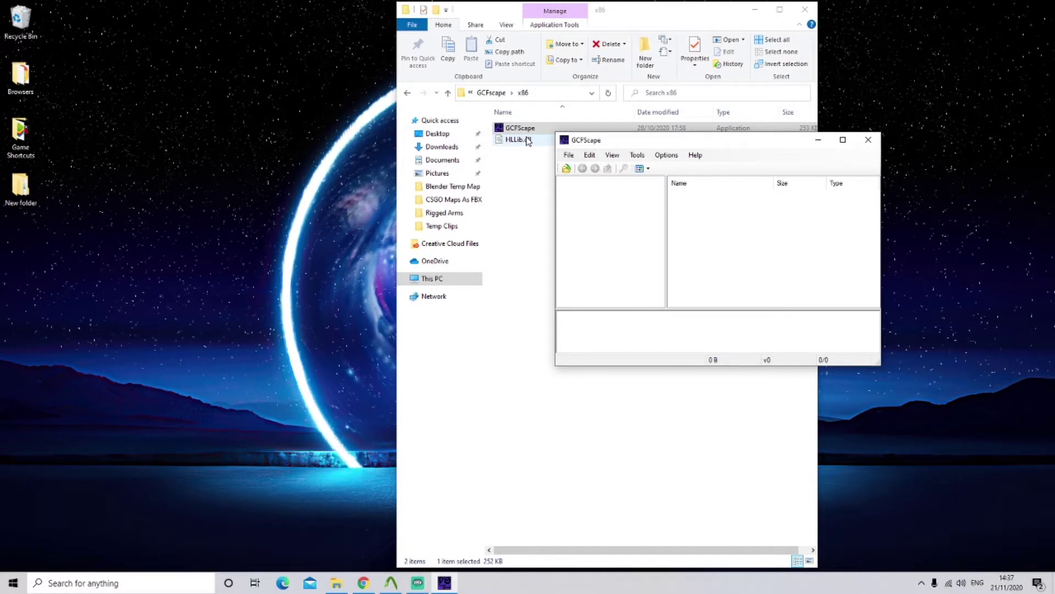
# Bring up GCFScape's Open Package dialog and move it so the csgo folder path is in view
pyautogui.click(569, 155)
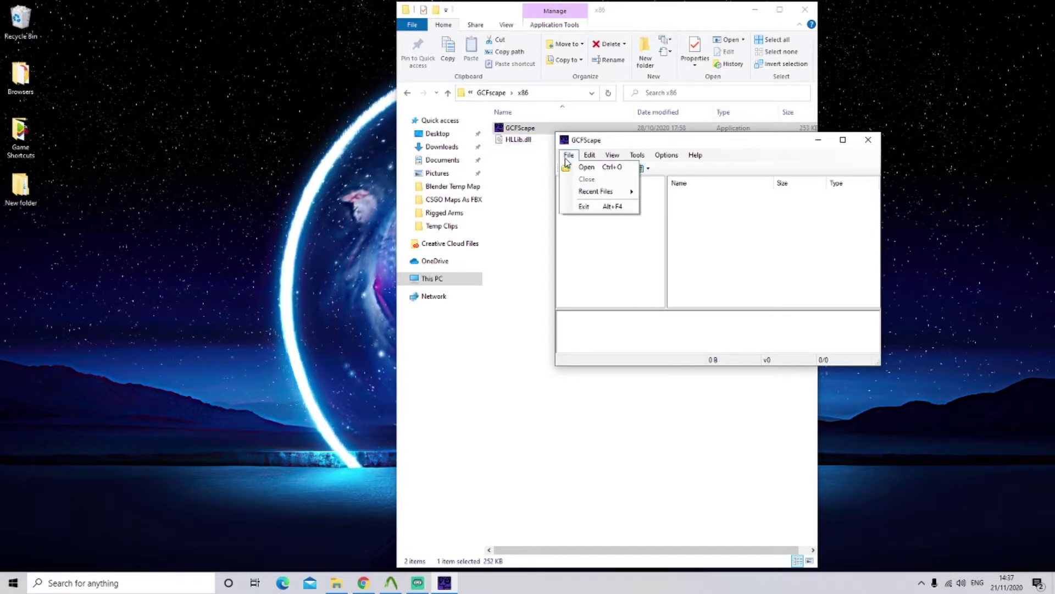
pyautogui.click(584, 167)
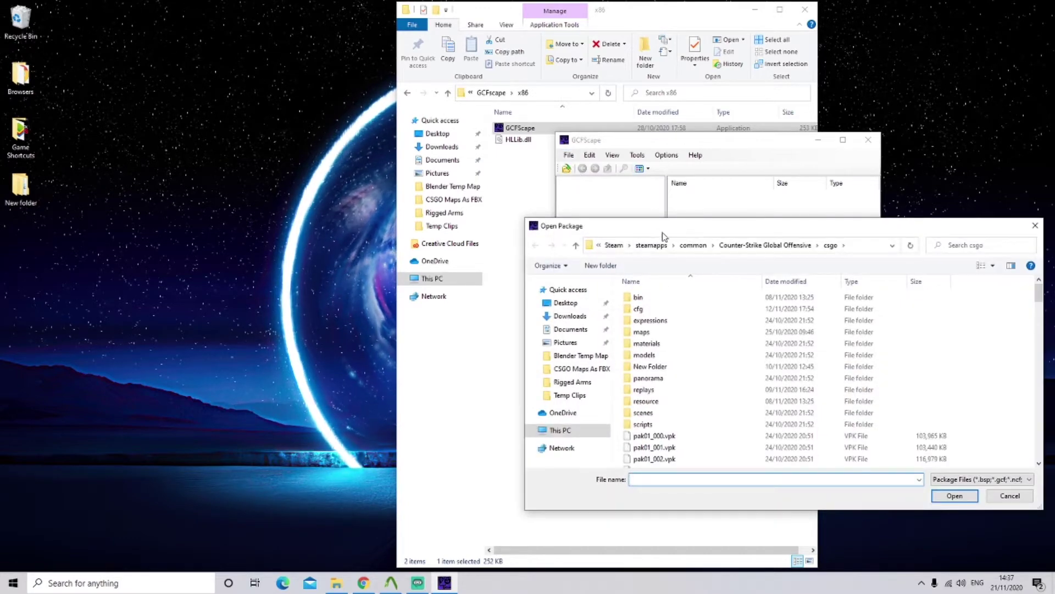
pyautogui.moveTo(681, 235); pyautogui.dragTo(619, 121)
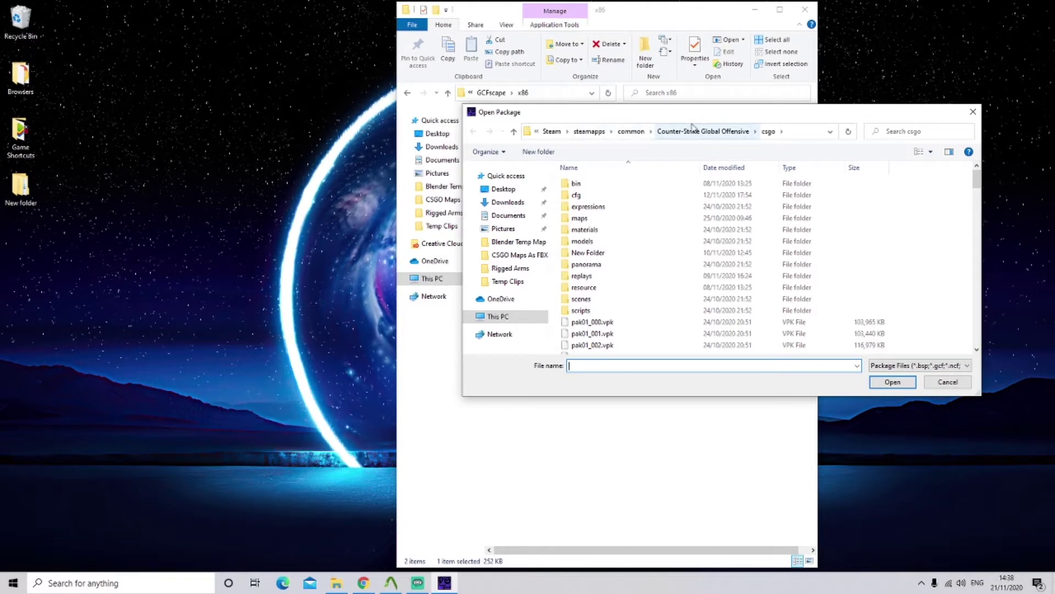
pyautogui.moveTo(690, 127); pyautogui.dragTo(570, 185)
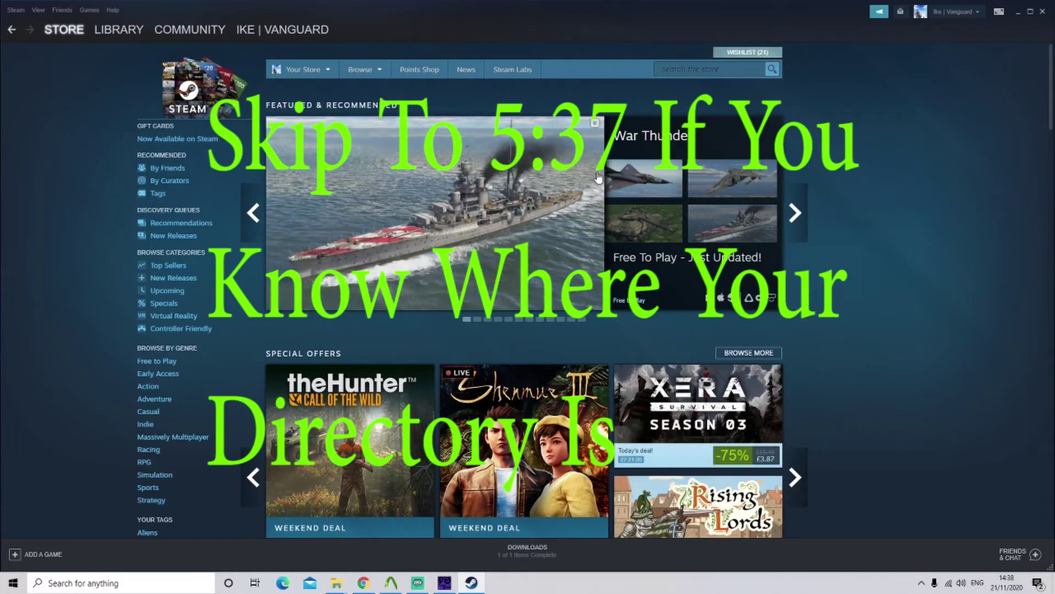
# Switch to the Steam library and clear the game search to list Counter-Strike: Global Offensive under the favorites
pyautogui.moveTo(78, 41)
pyautogui.click(114, 33)
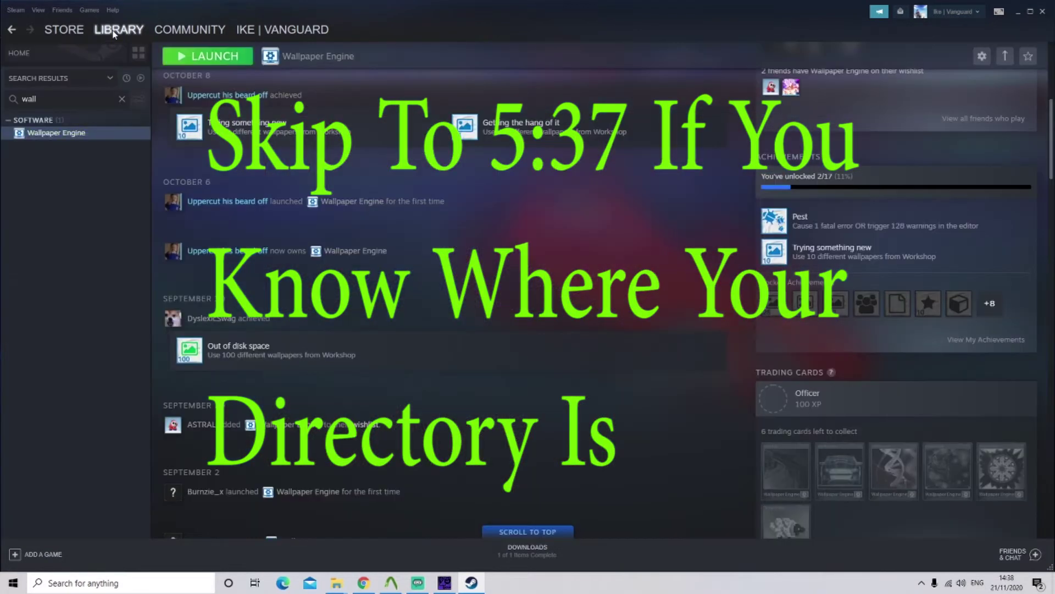
pyautogui.press('BackSpace')
pyautogui.press('BackSpace')
pyautogui.press('BackSpace')
pyautogui.press('BackSpace')
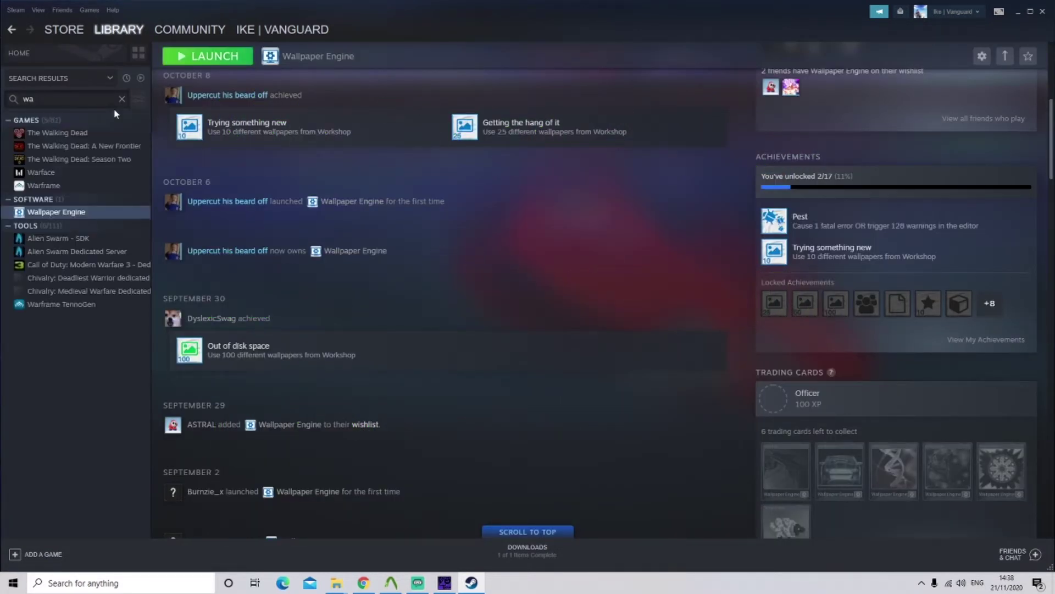
pyautogui.scroll(12, 64, 332)
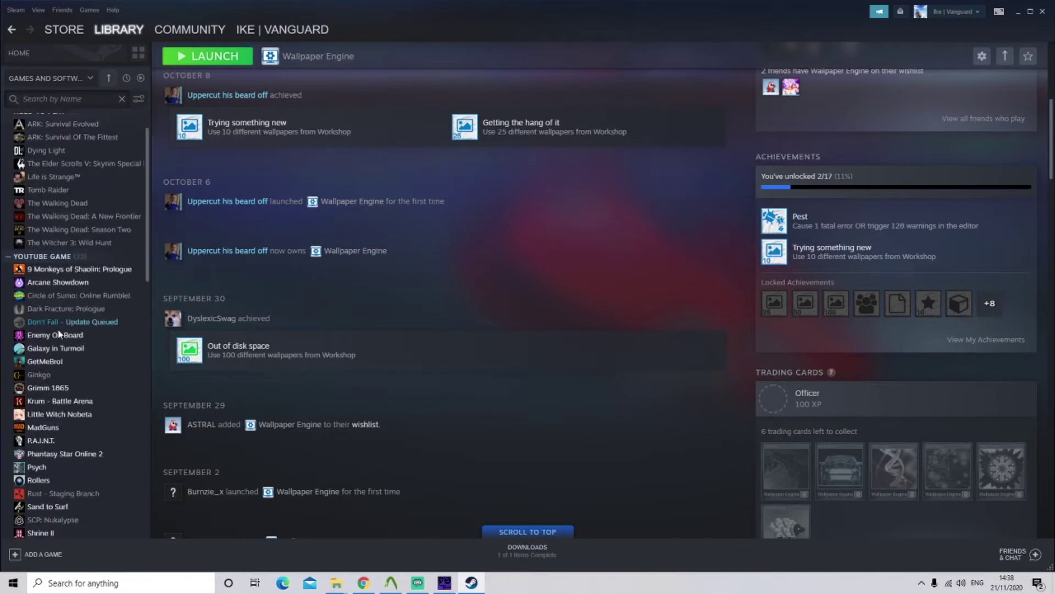
pyautogui.scroll(3, 108, 176)
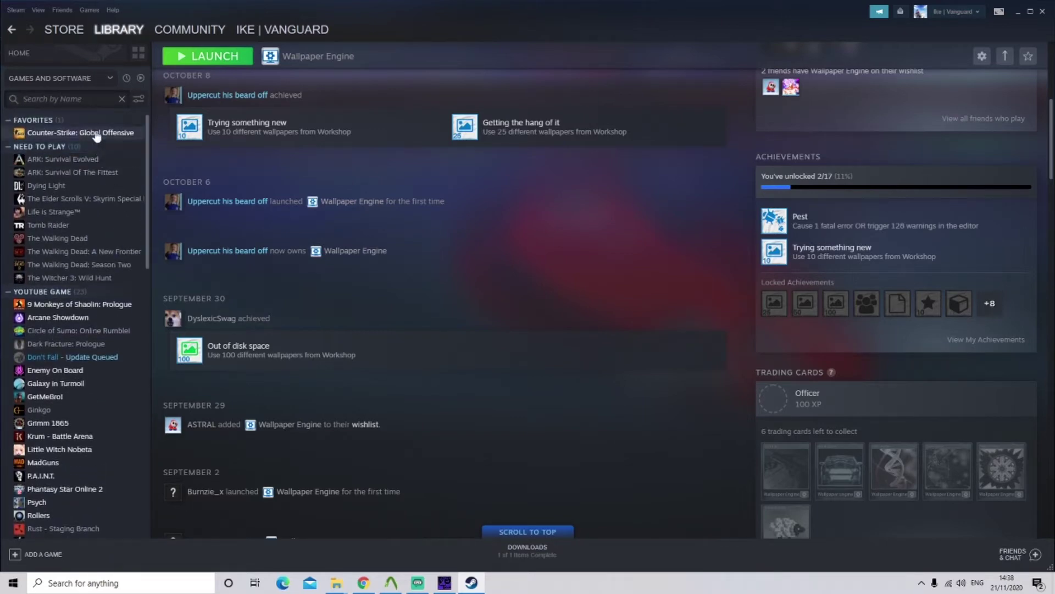
# Browse the local files of Counter-Strike: Global Offensive from its Steam properties
pyautogui.rightClick(97, 136)
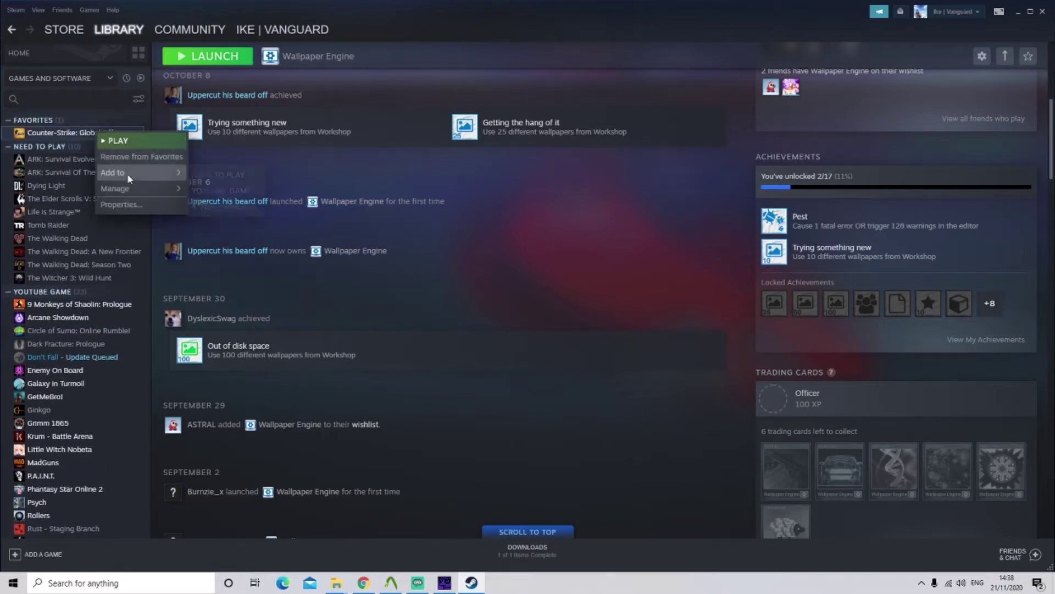
pyautogui.click(132, 202)
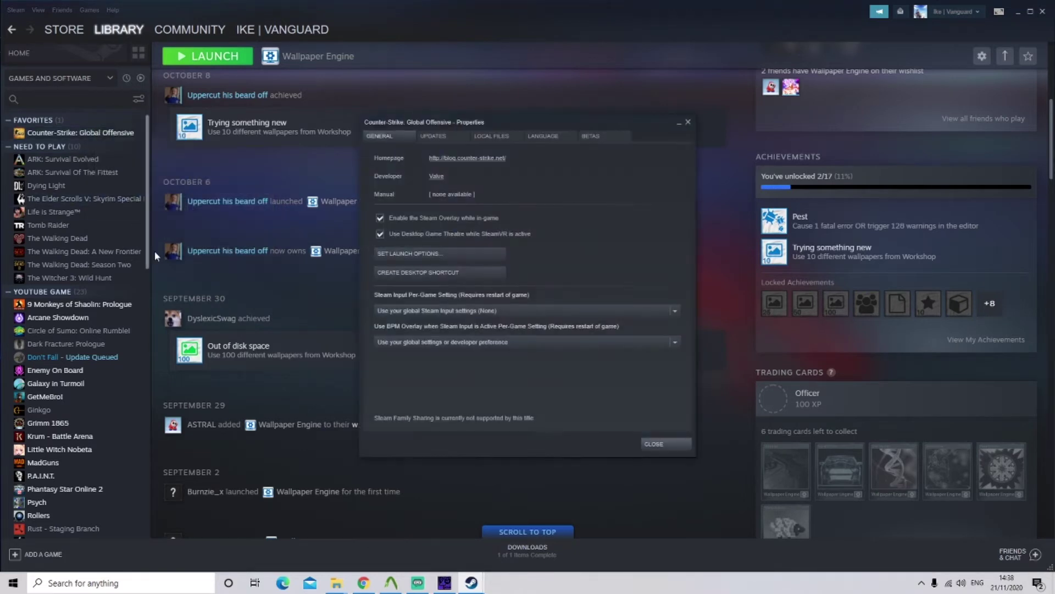
pyautogui.click(477, 142)
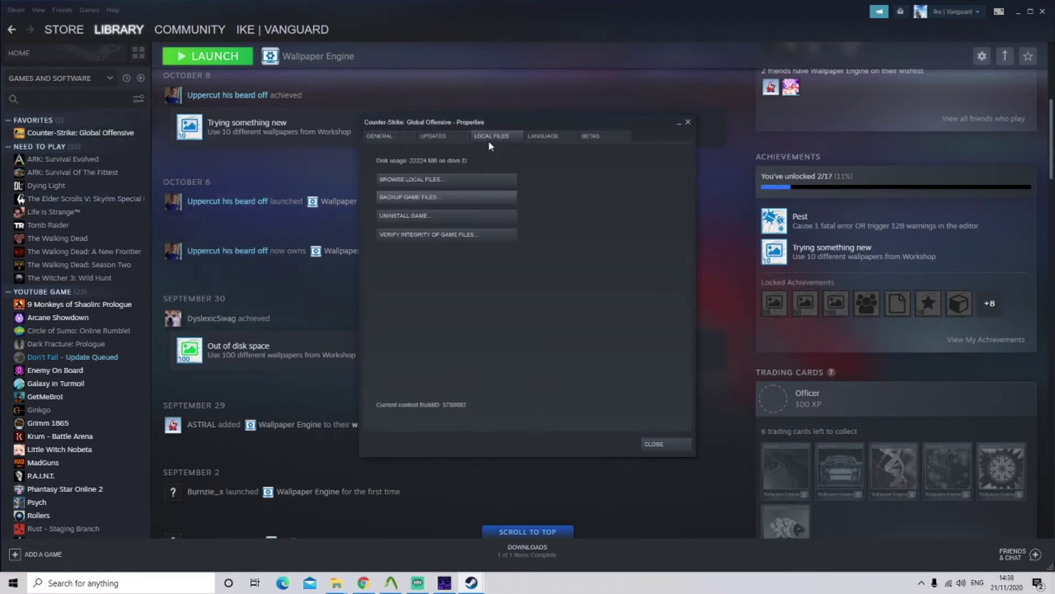
pyautogui.click(433, 181)
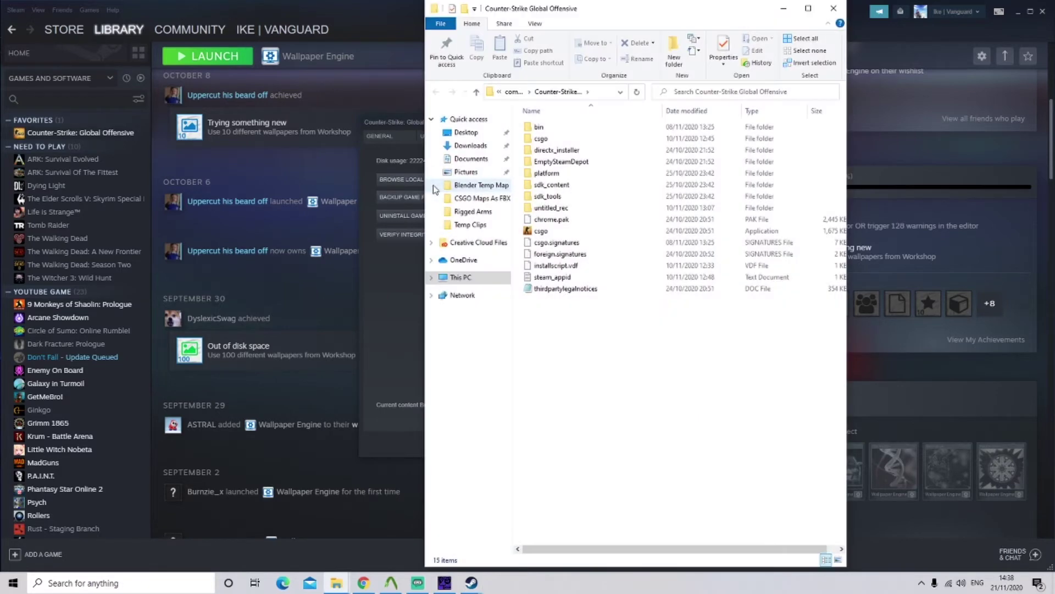
pyautogui.moveTo(563, 15); pyautogui.dragTo(531, 45)
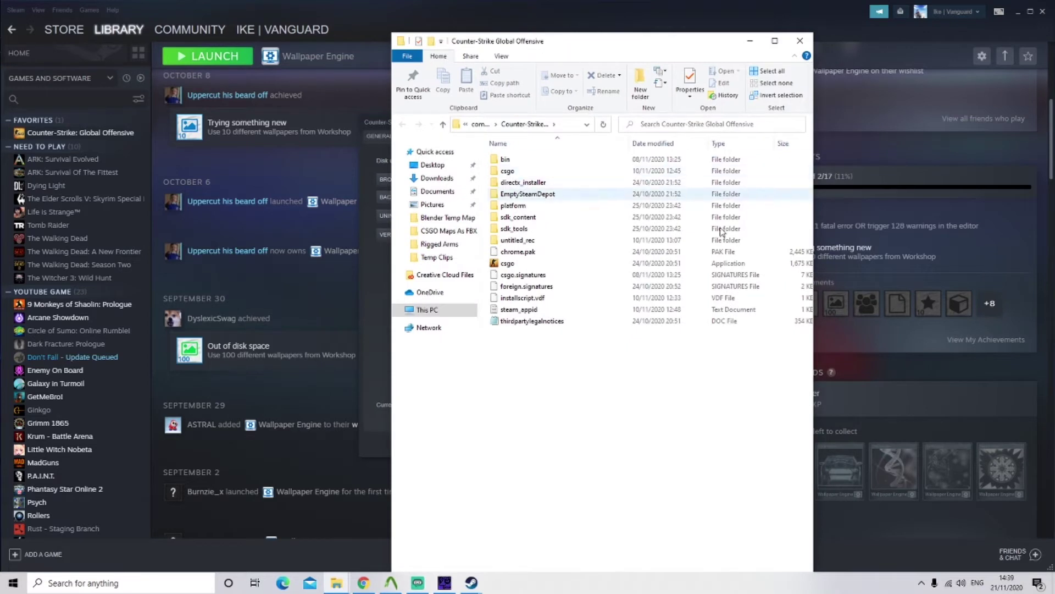
# Open the csgo folder in the game directory and look through its folders and package files
pyautogui.doubleClick(508, 171)
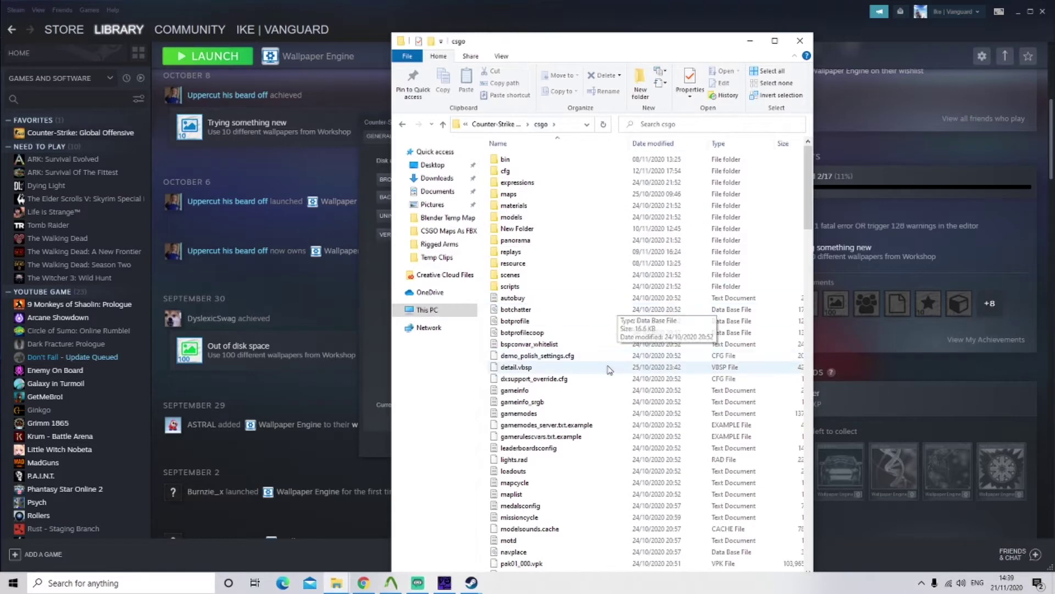
pyautogui.scroll(-6, 609, 370)
pyautogui.scroll(1, 608, 367)
pyautogui.scroll(4, 605, 352)
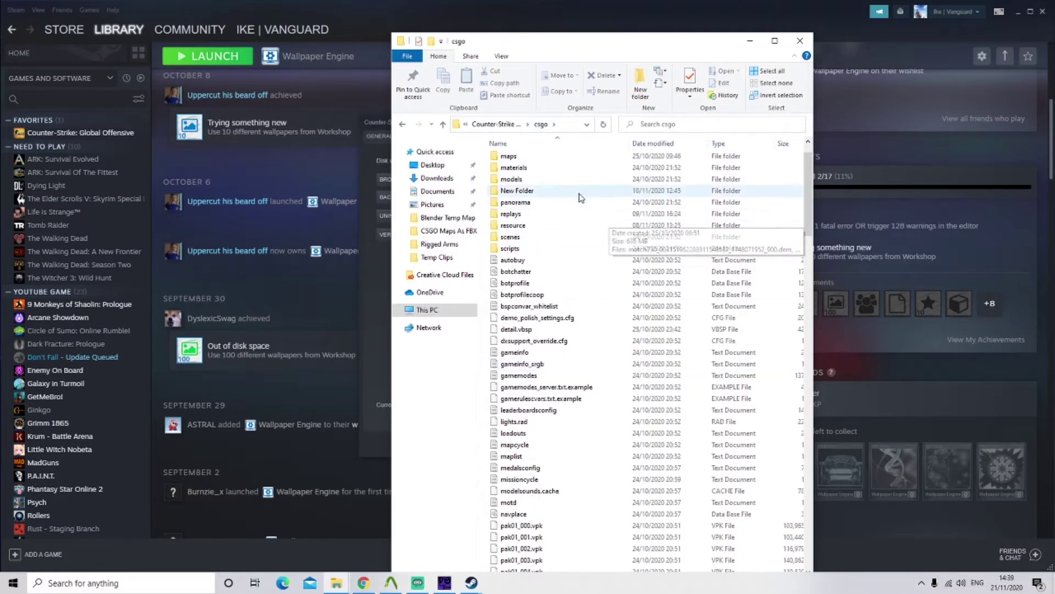
# Delete the folder named New Folder from the csgo directory
pyautogui.doubleClick(580, 192)
pyautogui.click(484, 124)
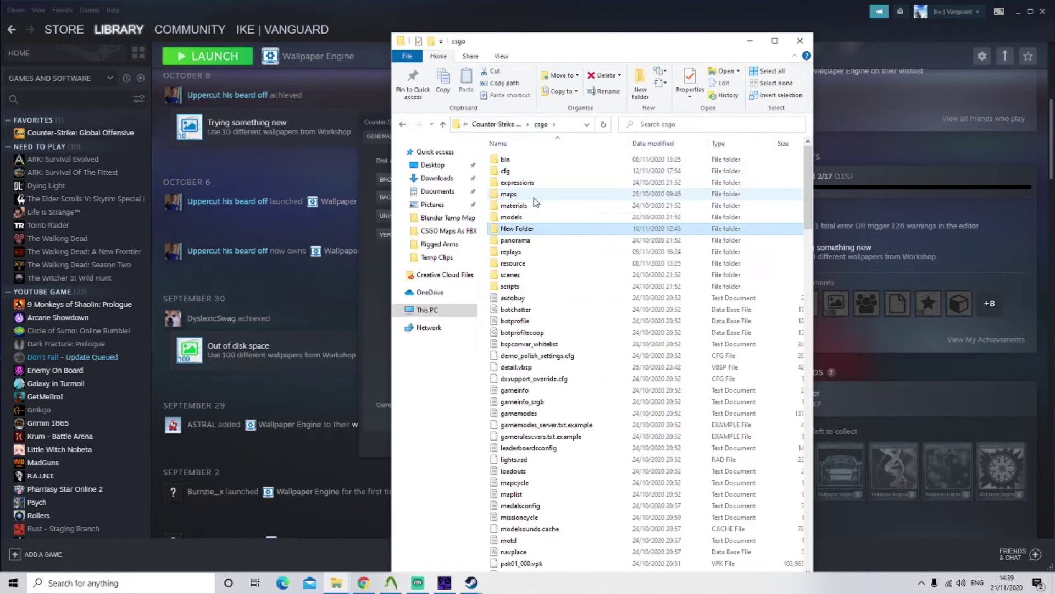
pyautogui.press('Delete')
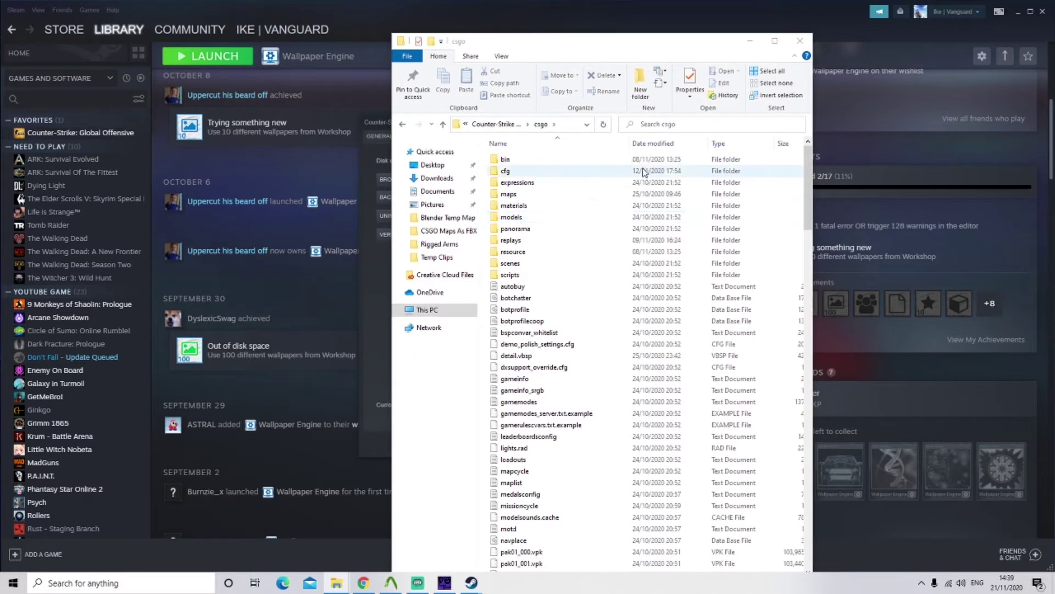
# Display the full path of the csgo folder in File Explorer and in GCFScape's Open Package dialog
pyautogui.click(576, 127)
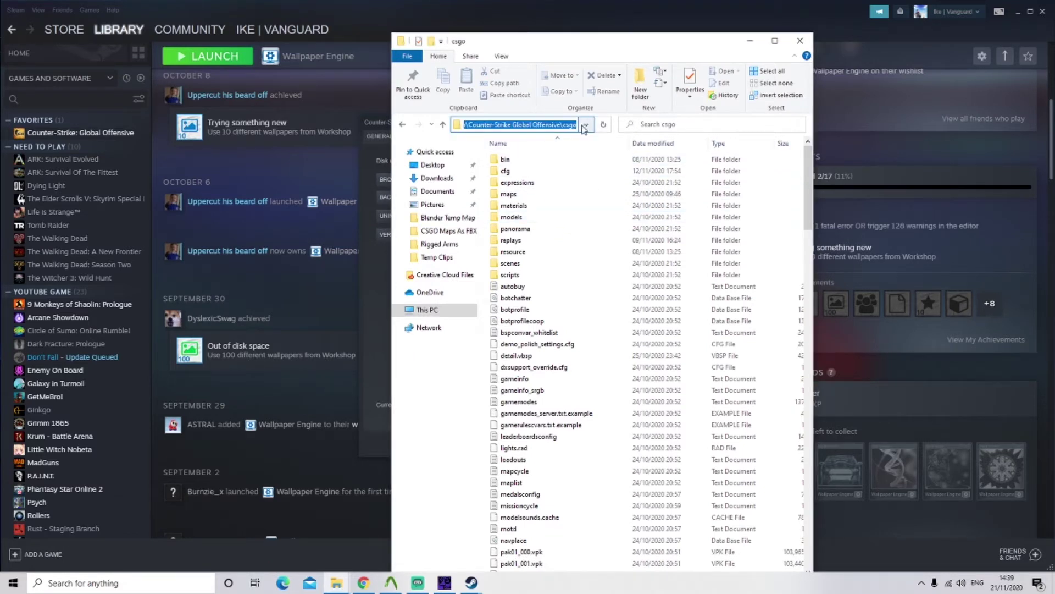
pyautogui.rightClick(547, 128)
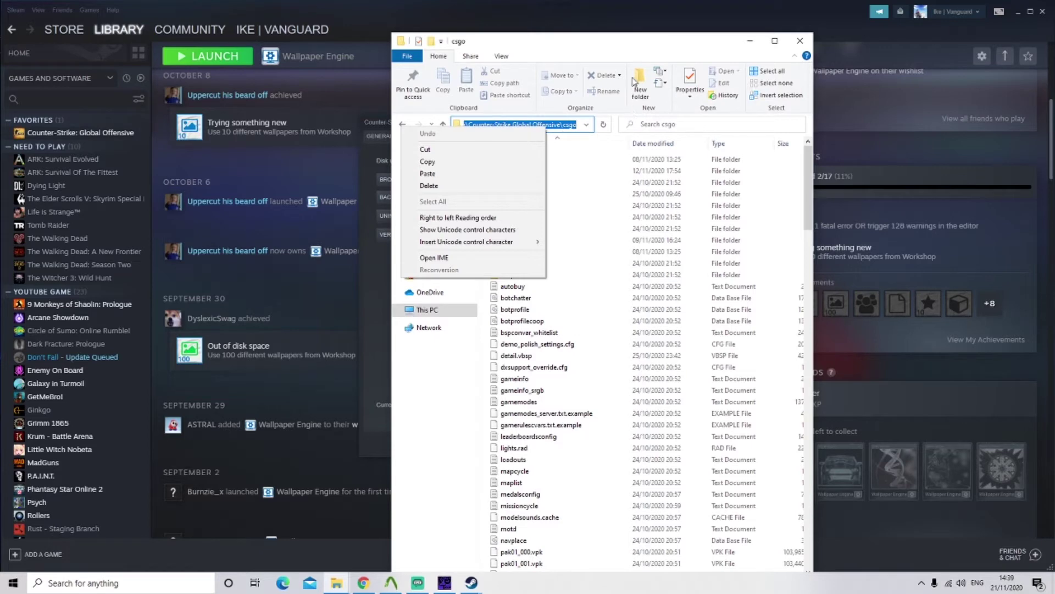
pyautogui.press('Escape')
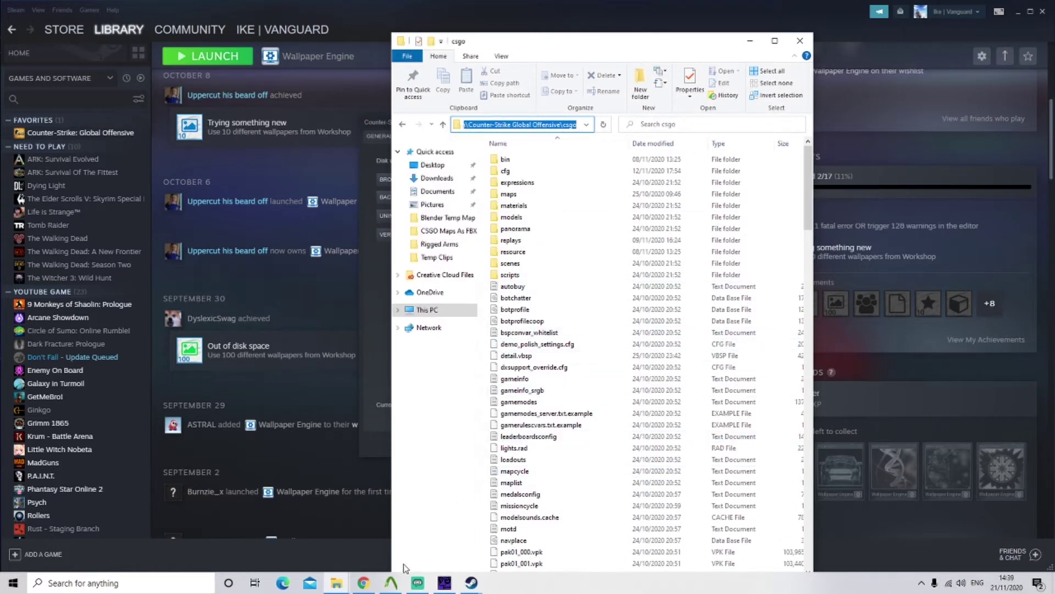
pyautogui.click(446, 585)
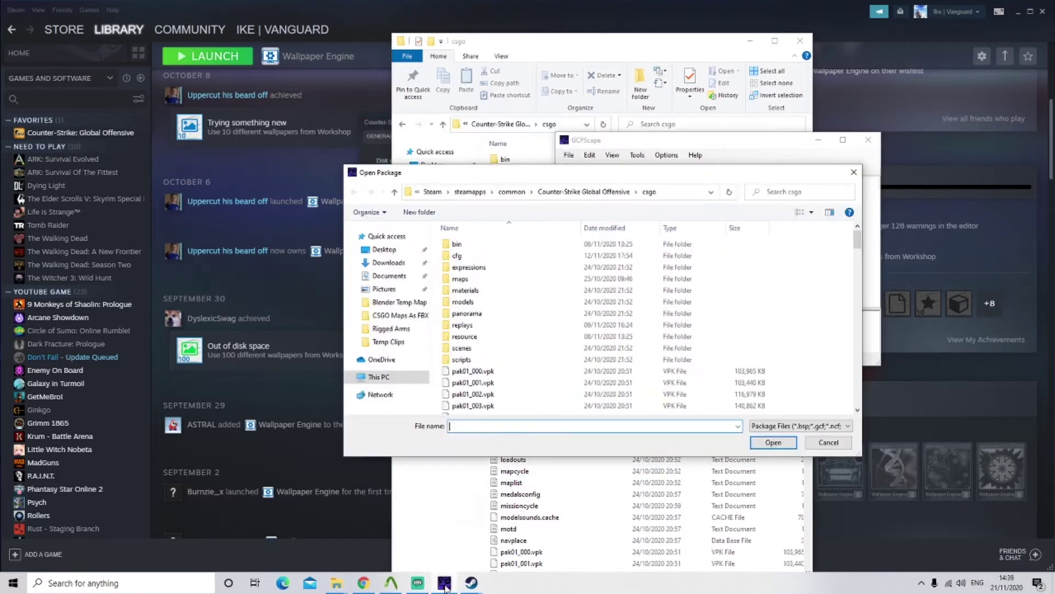
pyautogui.click(672, 194)
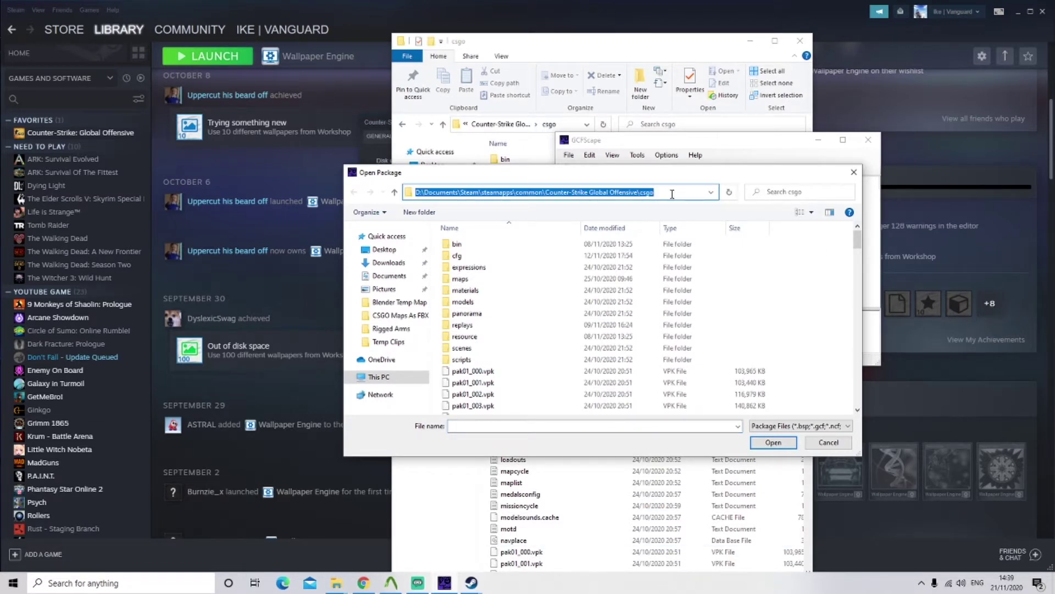
pyautogui.click(672, 194)
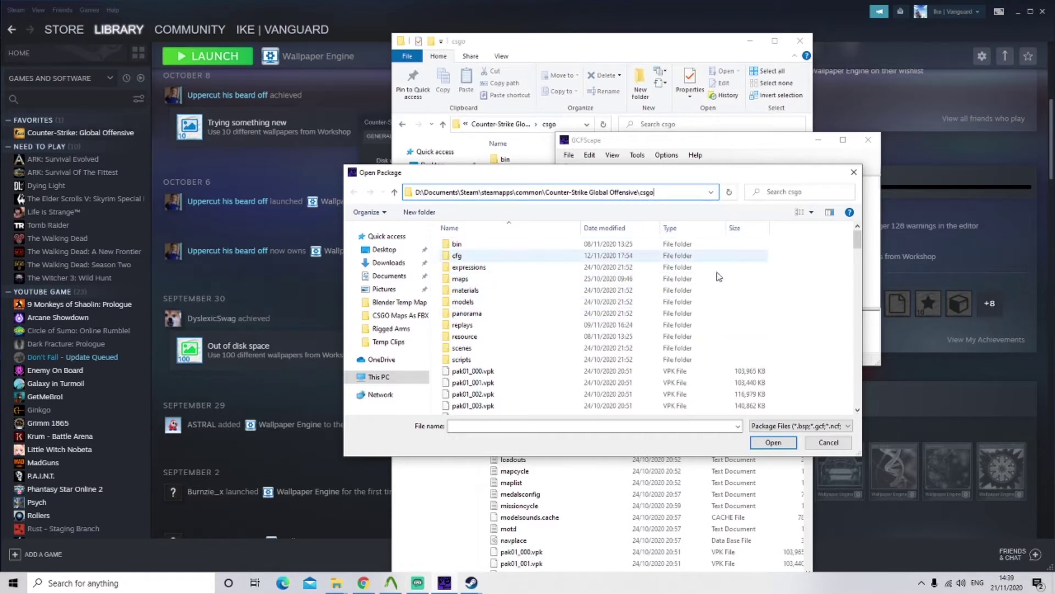
# Open the package file pak01_dir.vpk from the csgo folder in GCFScape
pyautogui.scroll(-20, 671, 306)
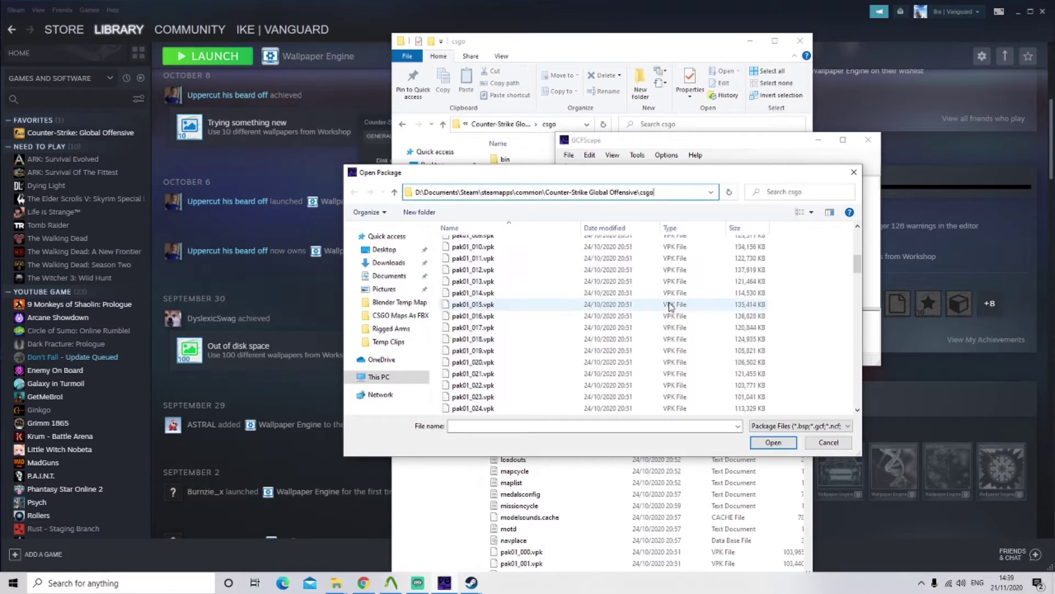
pyautogui.scroll(-19, 671, 307)
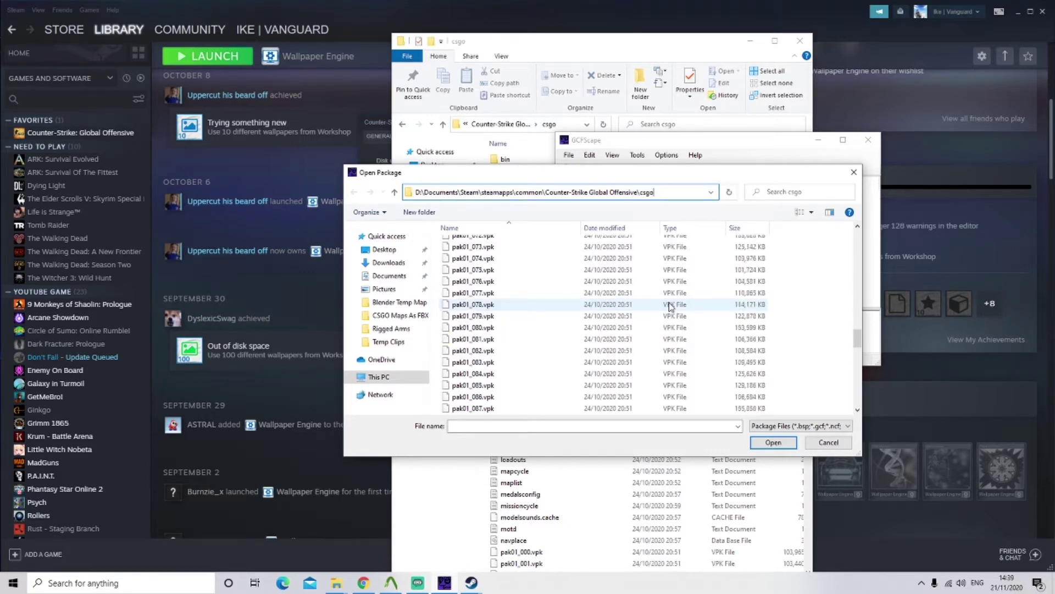
pyautogui.scroll(-5, 671, 307)
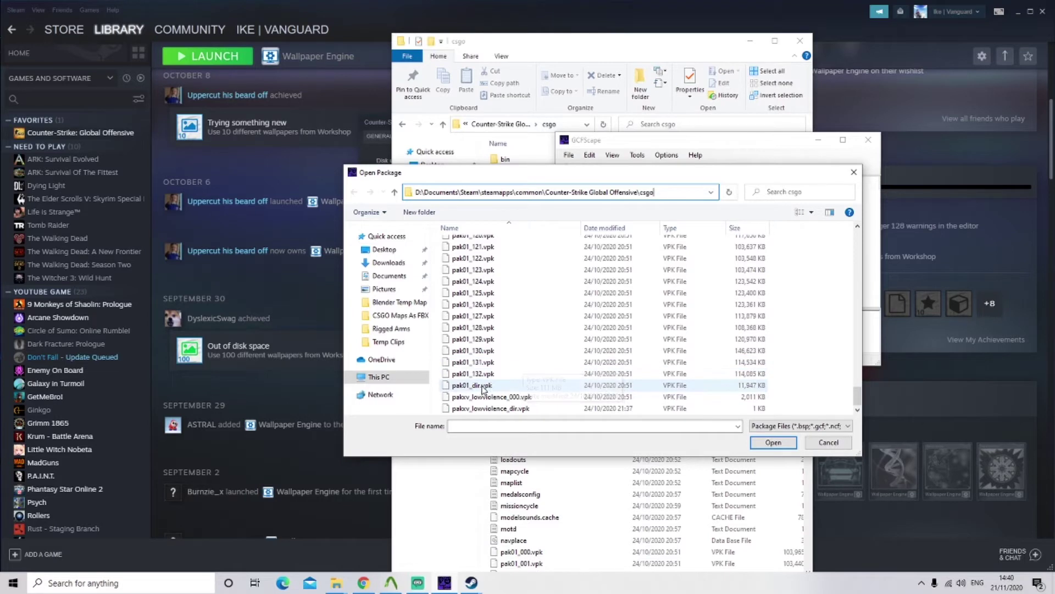
pyautogui.scroll(2, 481, 358)
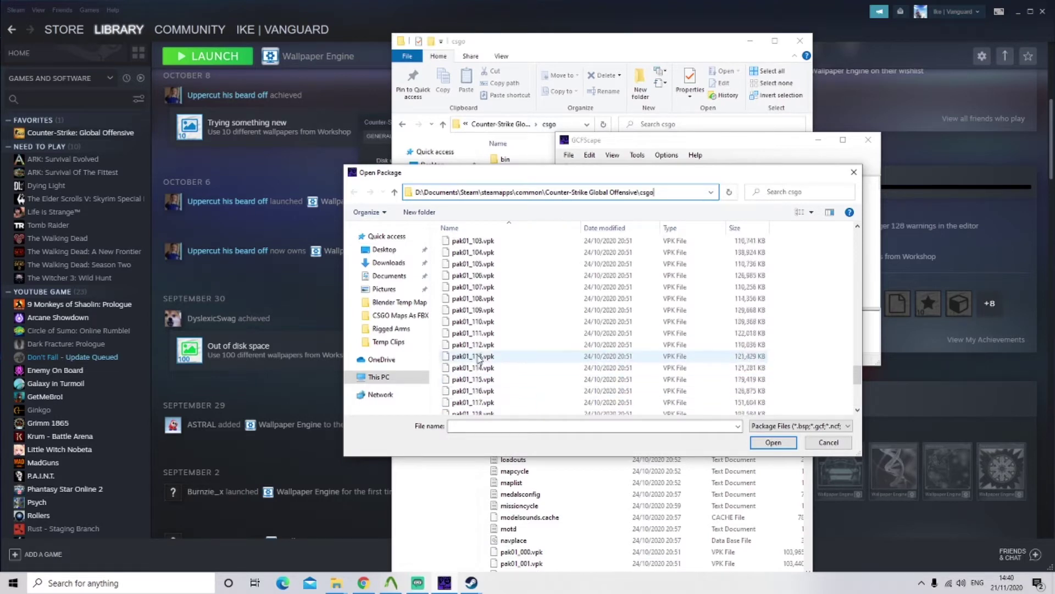
pyautogui.scroll(-2, 473, 299)
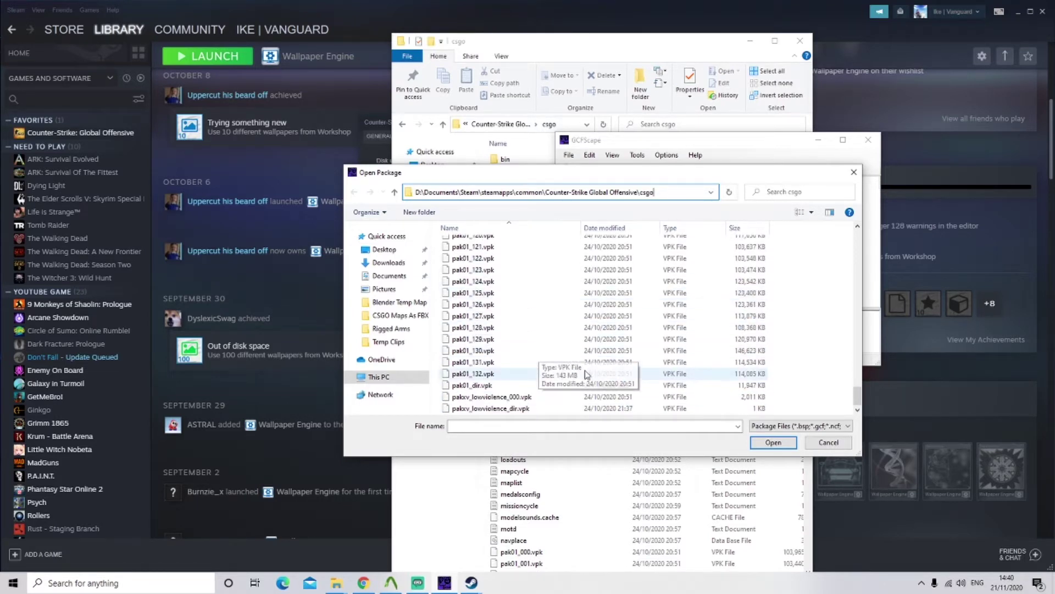
pyautogui.click(518, 390)
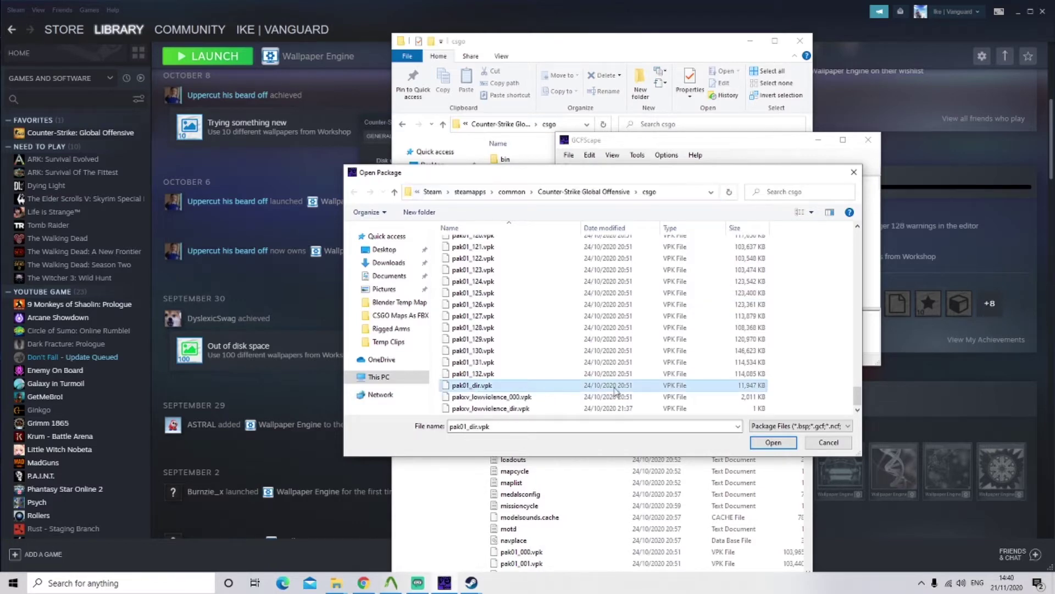
pyautogui.click(773, 442)
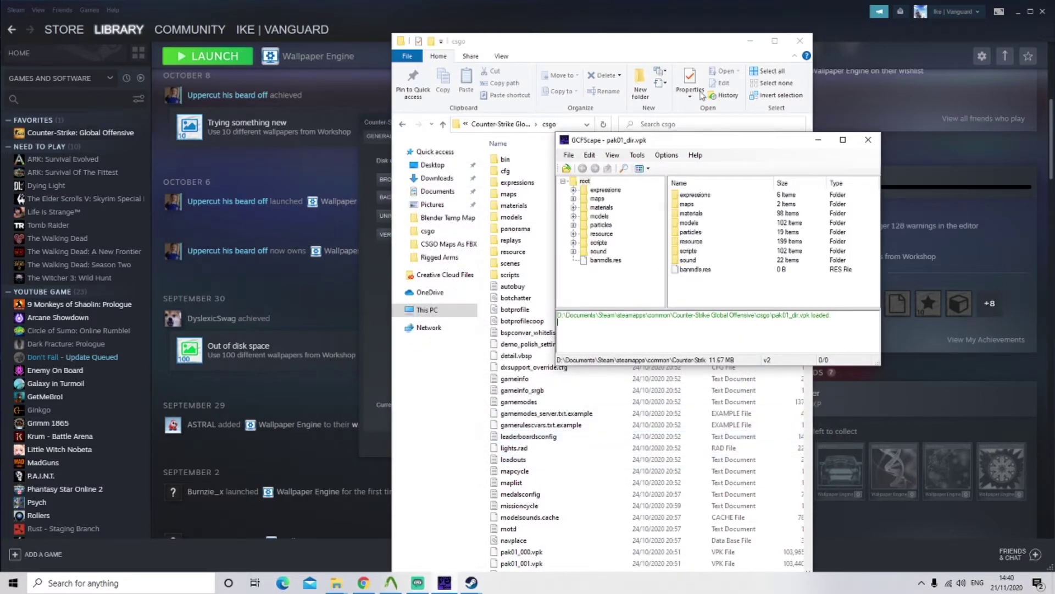
pyautogui.moveTo(696, 143)
pyautogui.mouseDown()
pyautogui.moveTo(650, 113)
pyautogui.moveTo(652, 137)
pyautogui.moveTo(716, 241)
pyautogui.moveTo(682, 131)
pyautogui.mouseUp()
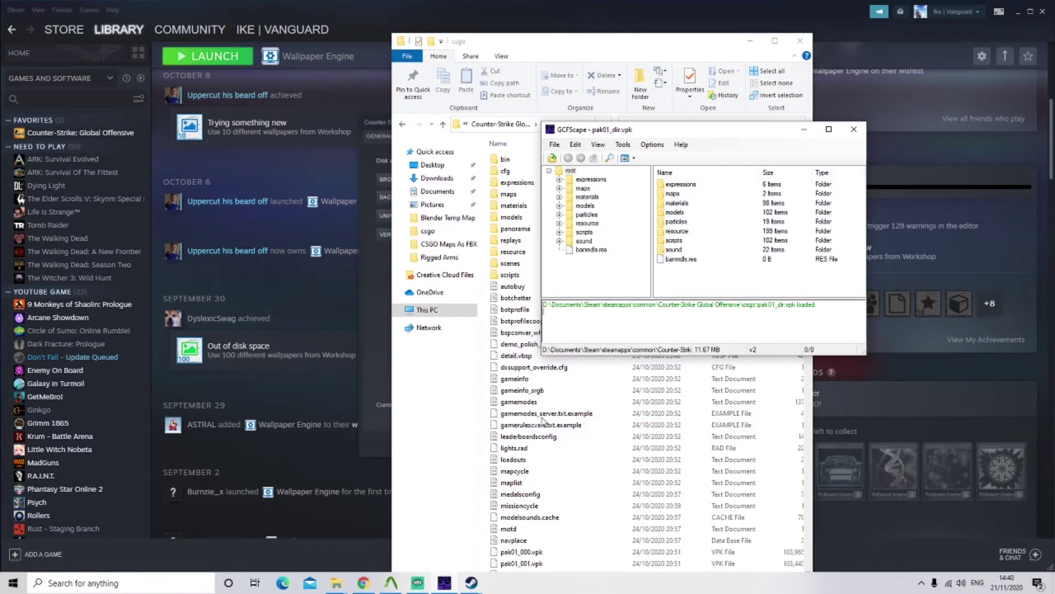
# Switch to File Explorer, create a folder named "CSGO temp models animiations and textures" in Documents, and close the window
pyautogui.click(438, 191)
pyautogui.moveTo(616, 50); pyautogui.dragTo(532, 45)
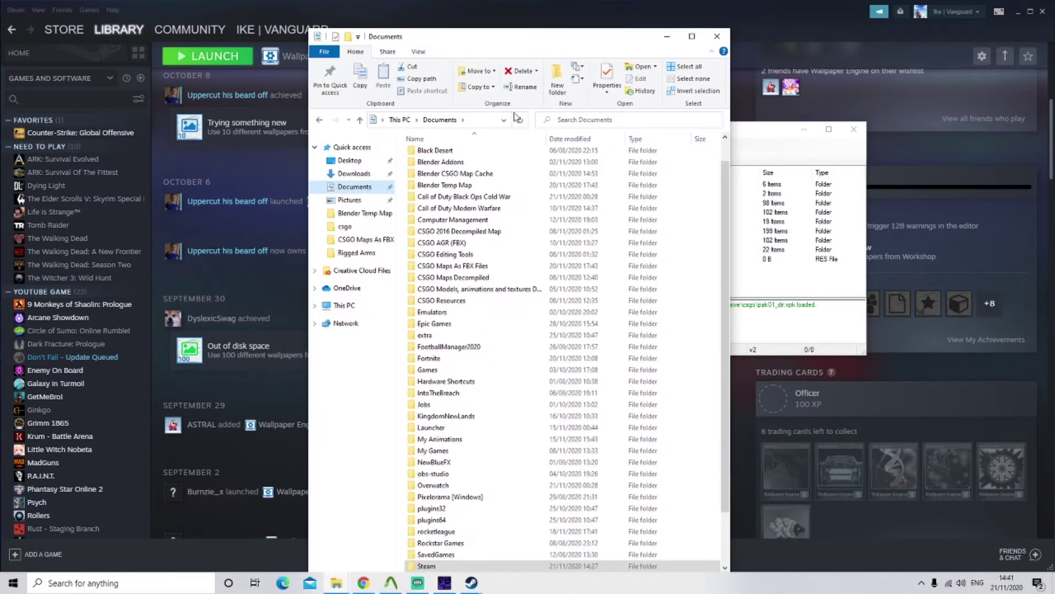
pyautogui.scroll(1, 527, 257)
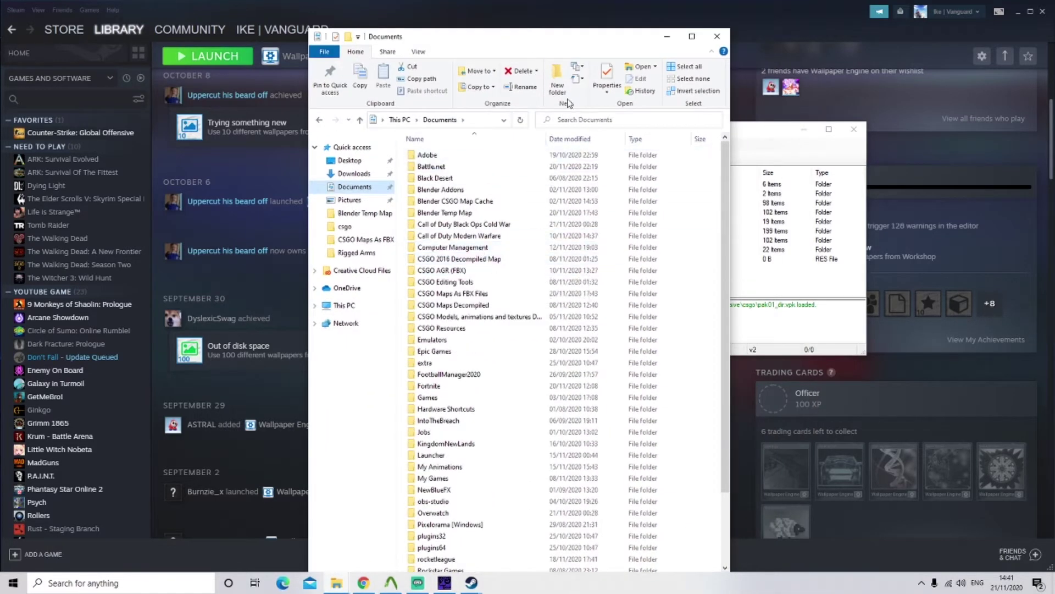
pyautogui.click(561, 83)
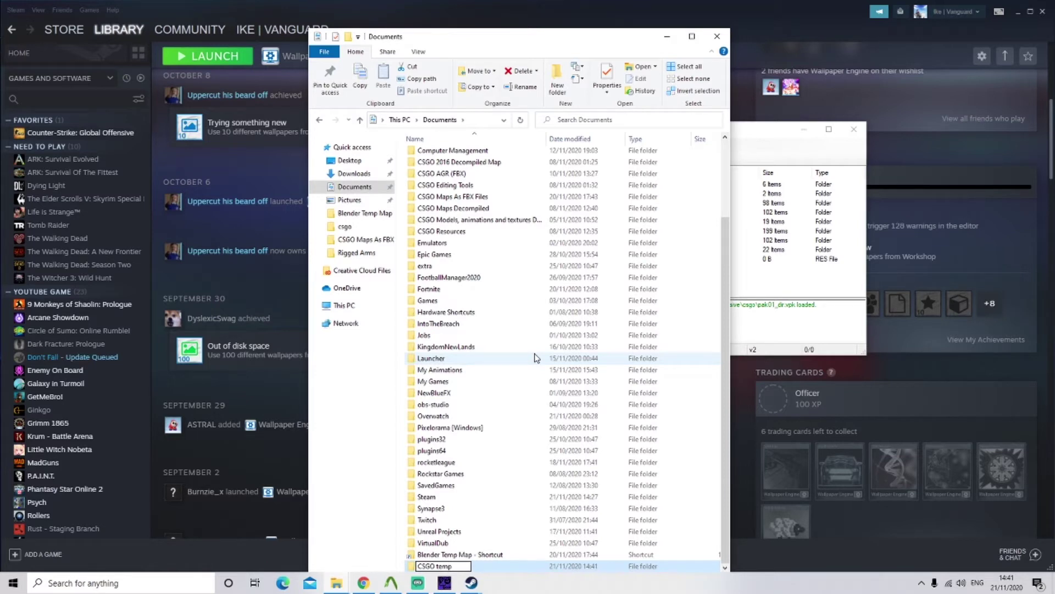
pyautogui.write('models animiations and te')
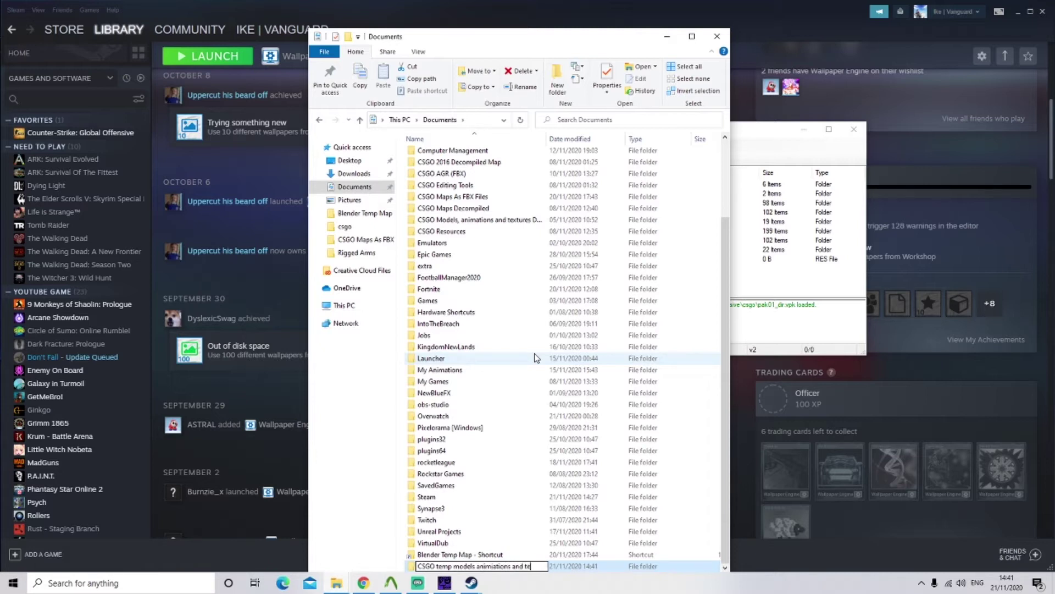
pyautogui.write('xtures')
pyautogui.press('Return')
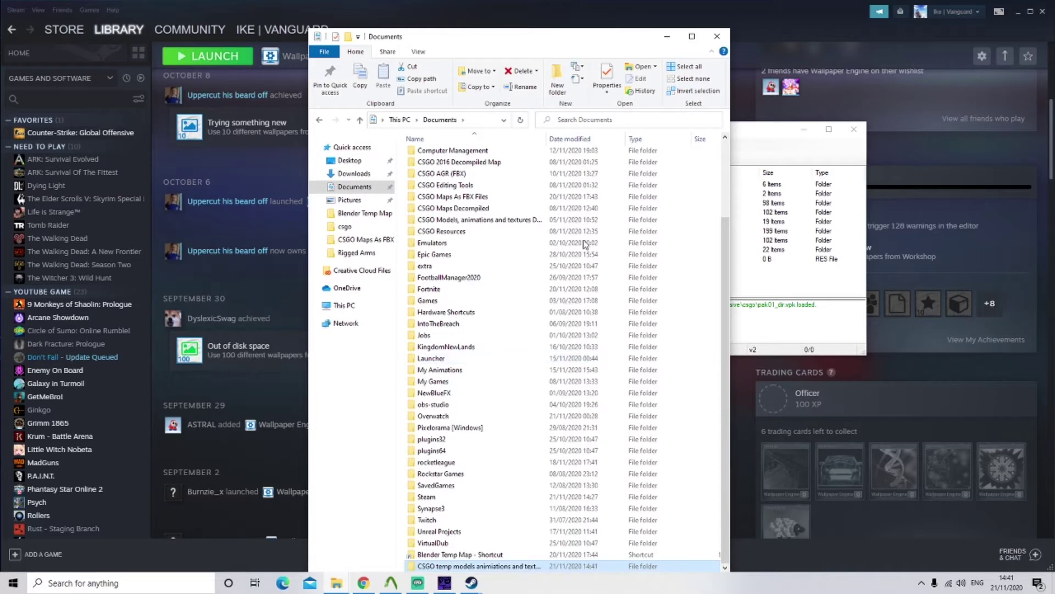
pyautogui.moveTo(571, 36); pyautogui.dragTo(575, 0)
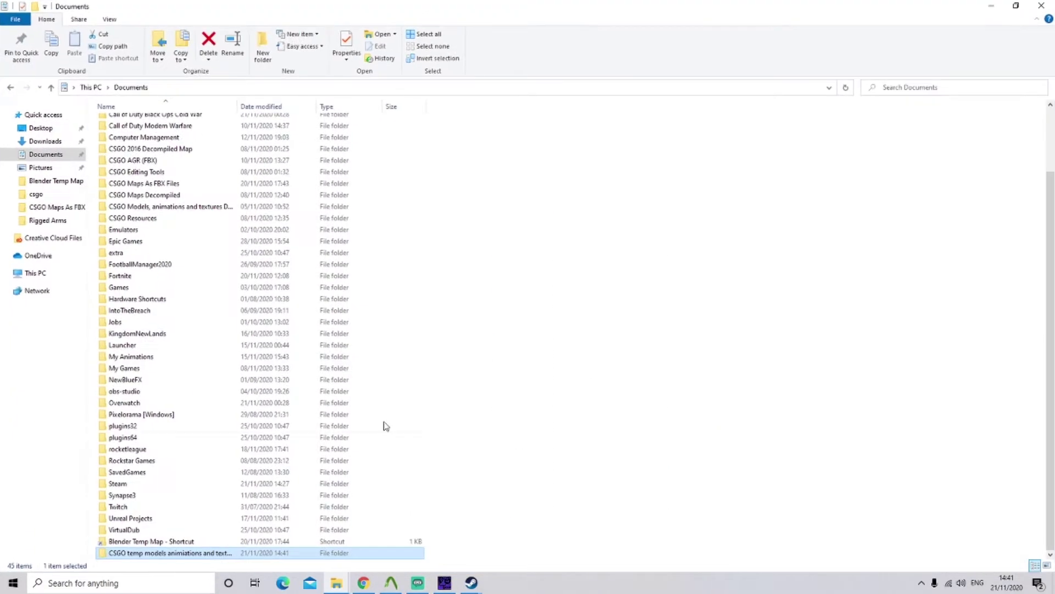
pyautogui.click(1040, 6)
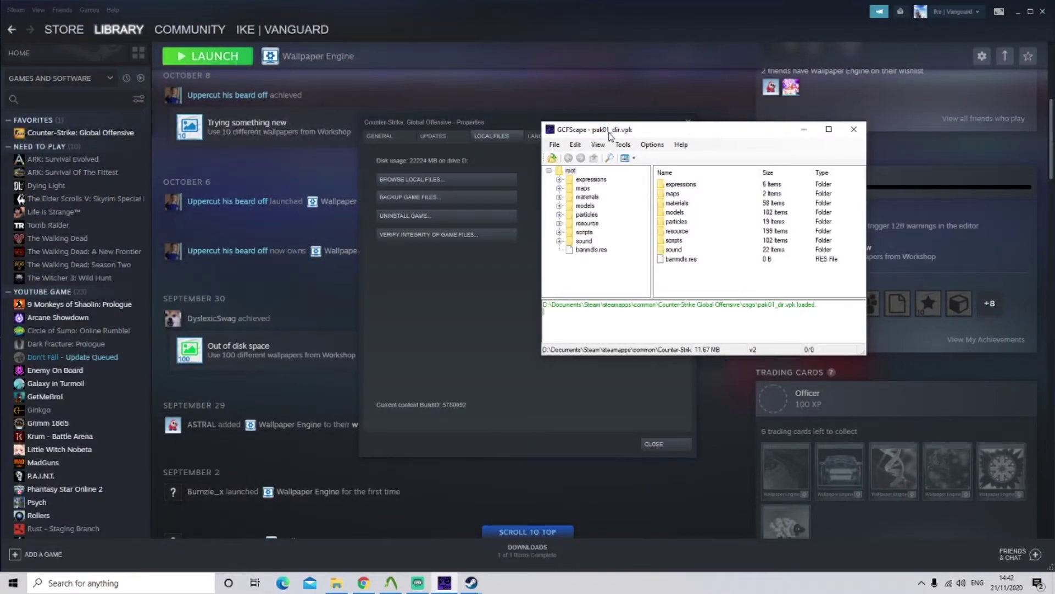
# Extract the package's models folder in GCFScape to the "CSGO temp models animiations and textures" folder in Documents
pyautogui.moveTo(604, 133); pyautogui.dragTo(579, 128)
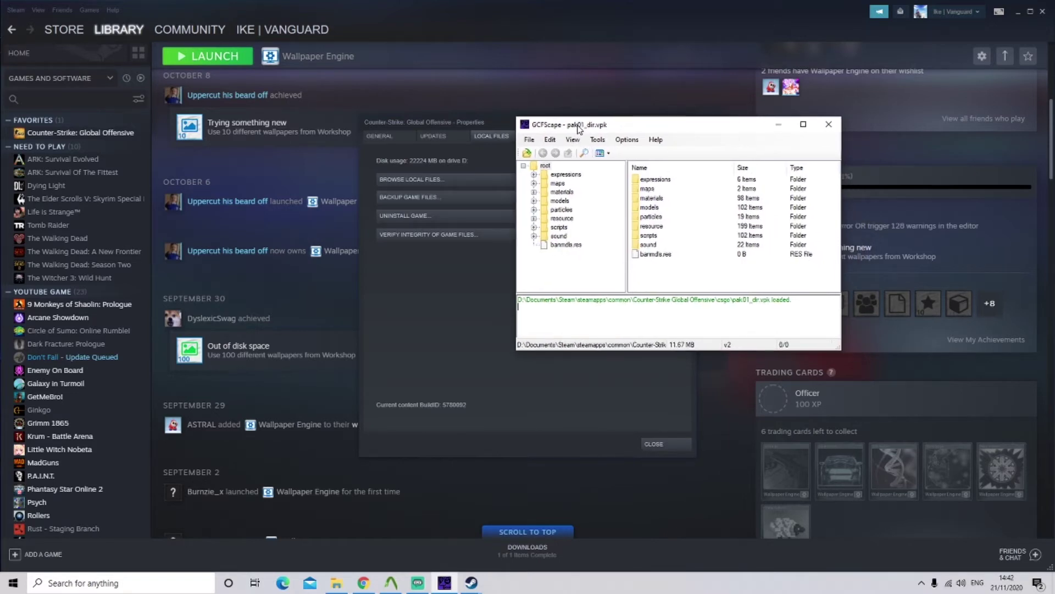
pyautogui.rightClick(565, 203)
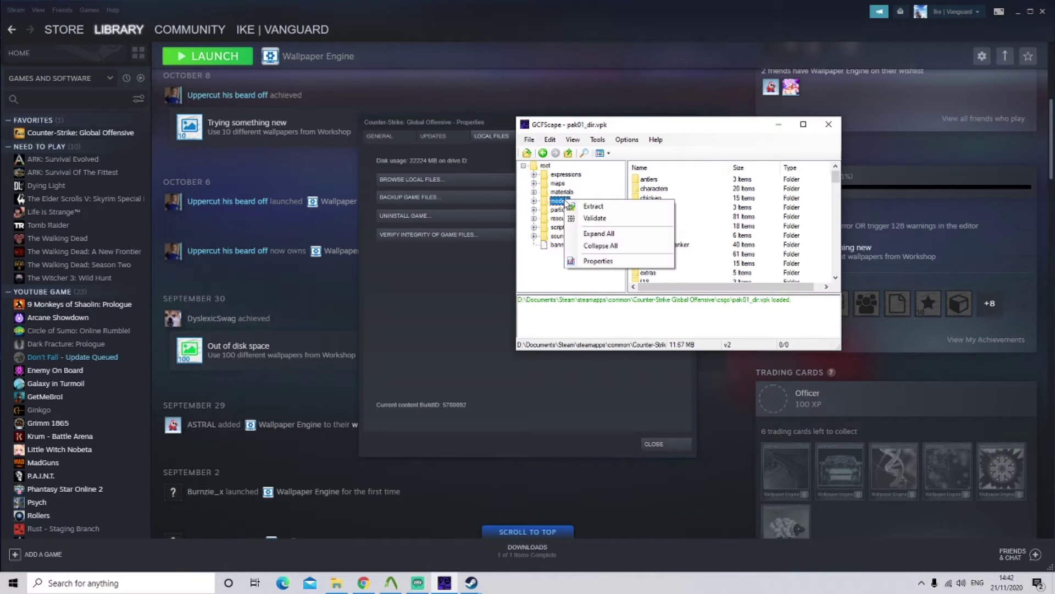
pyautogui.click(598, 208)
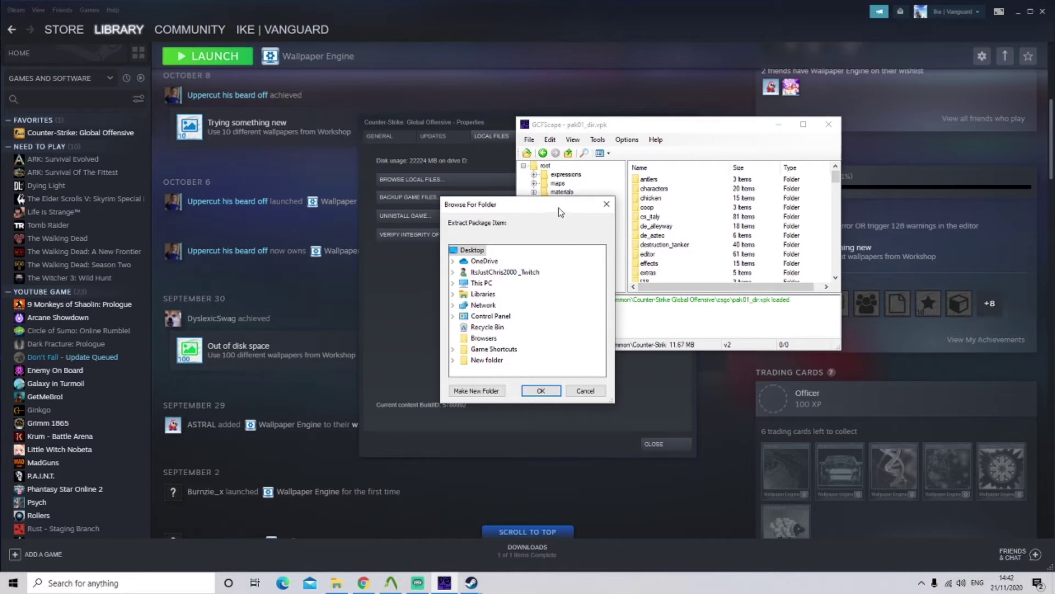
pyautogui.moveTo(560, 209); pyautogui.dragTo(556, 174)
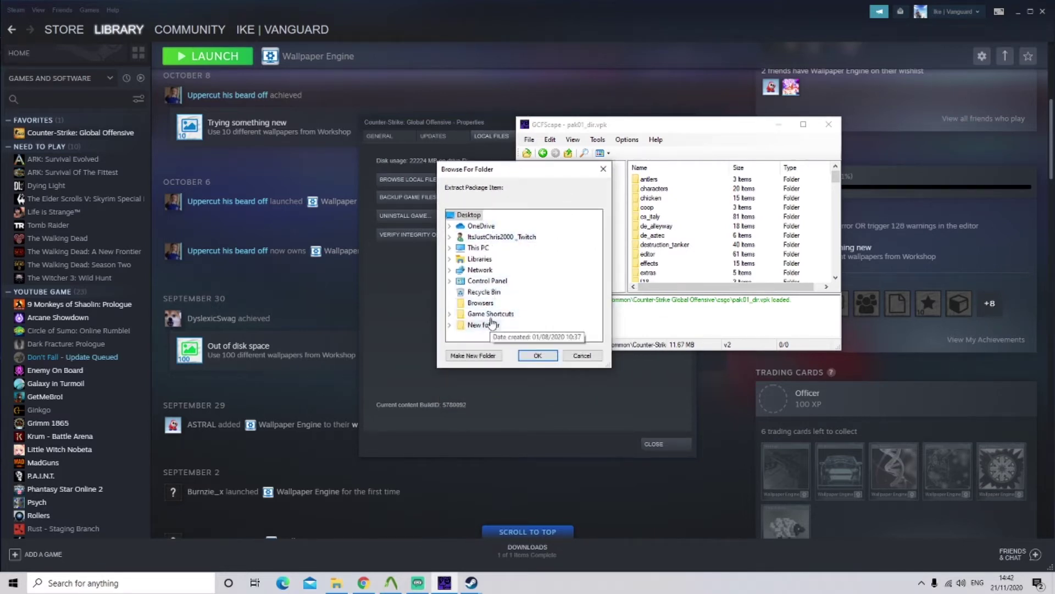
pyautogui.doubleClick(491, 249)
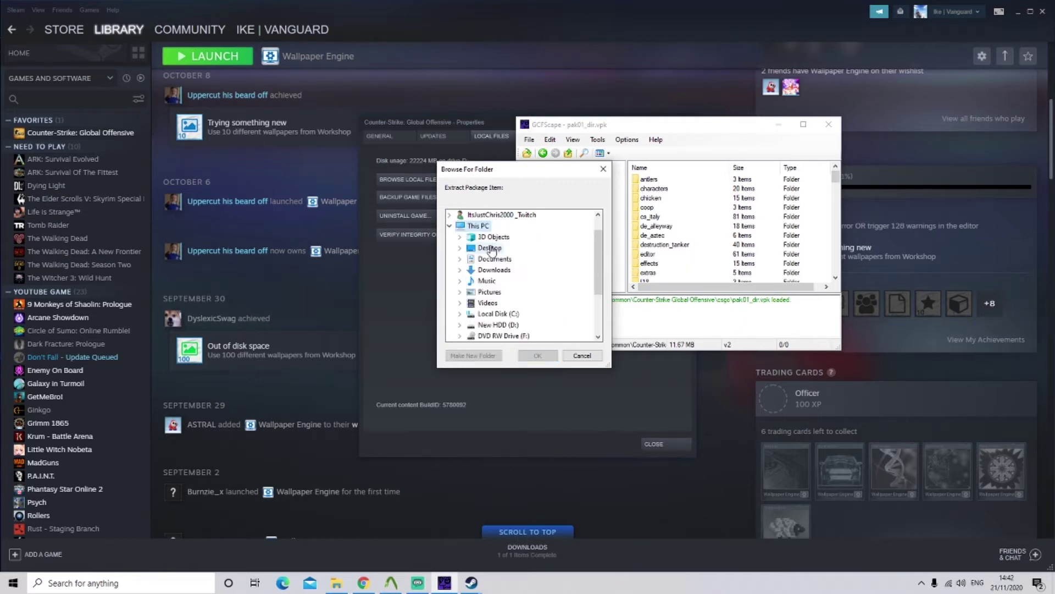
pyautogui.doubleClick(494, 258)
pyautogui.scroll(-2, 545, 279)
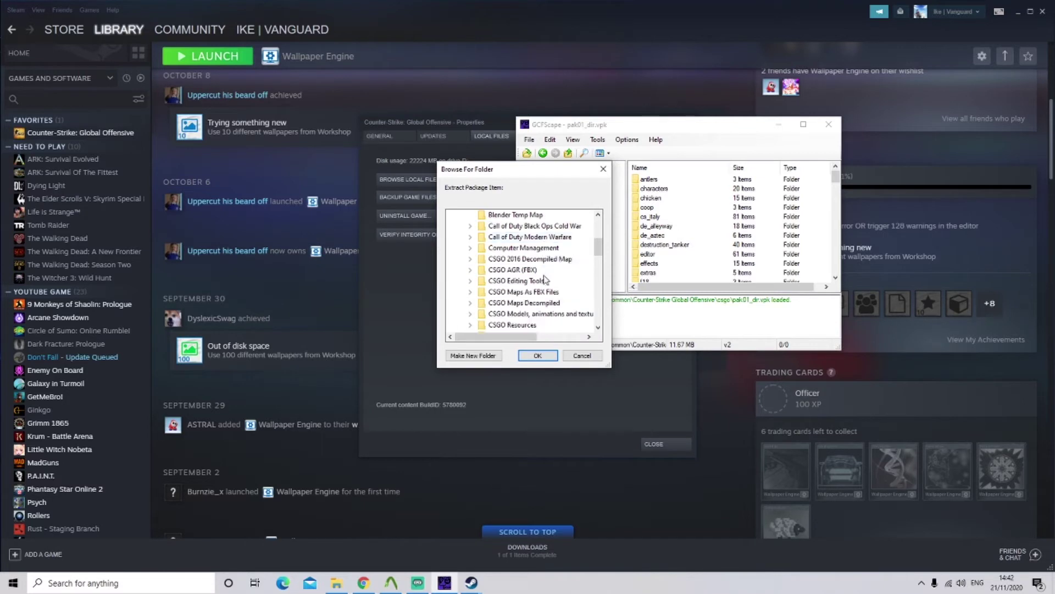
pyautogui.scroll(-1, 542, 270)
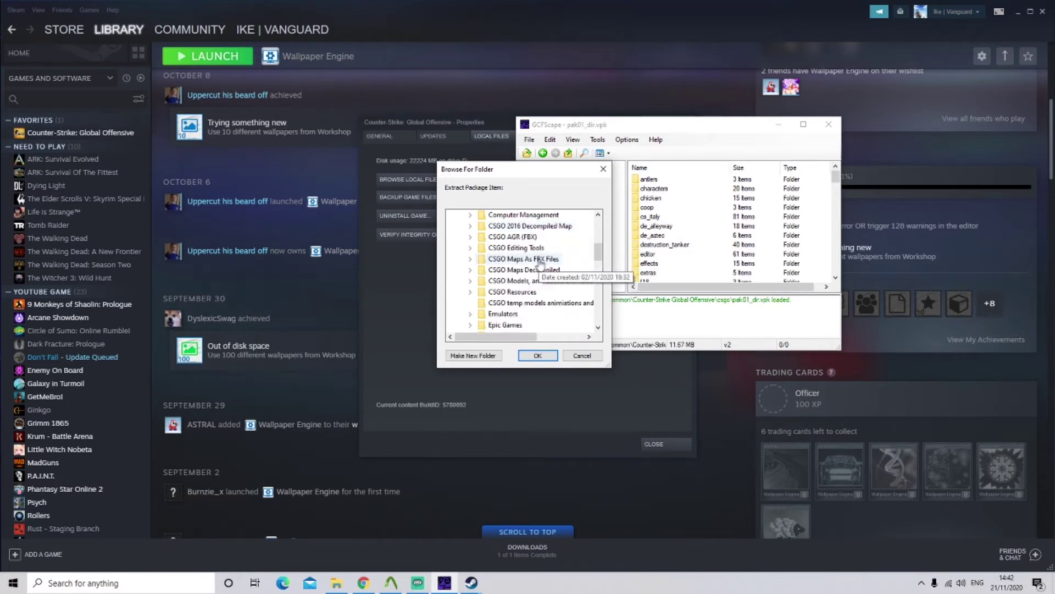
pyautogui.click(542, 304)
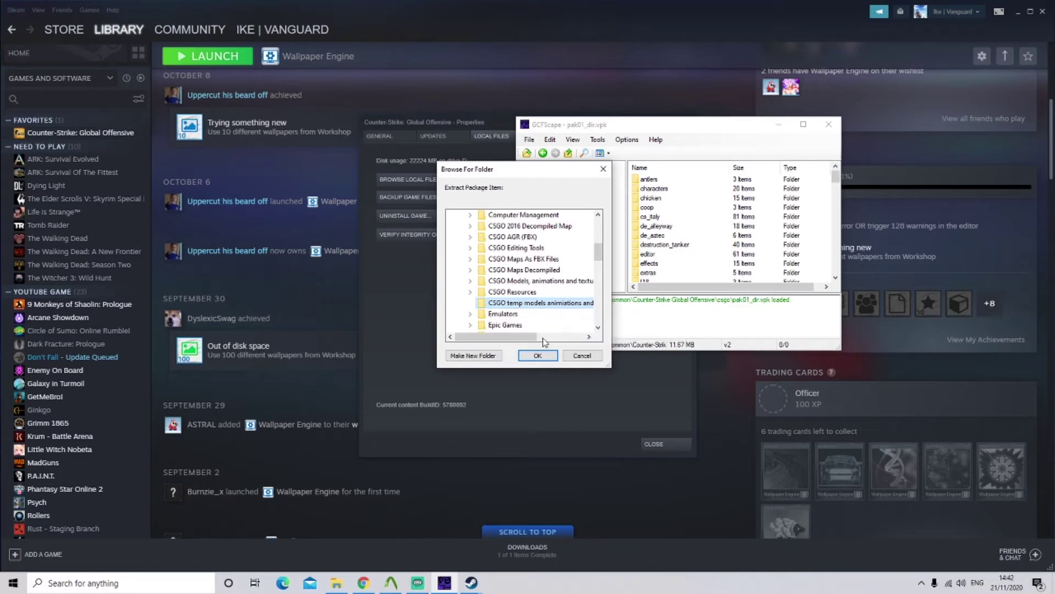
pyautogui.click(539, 356)
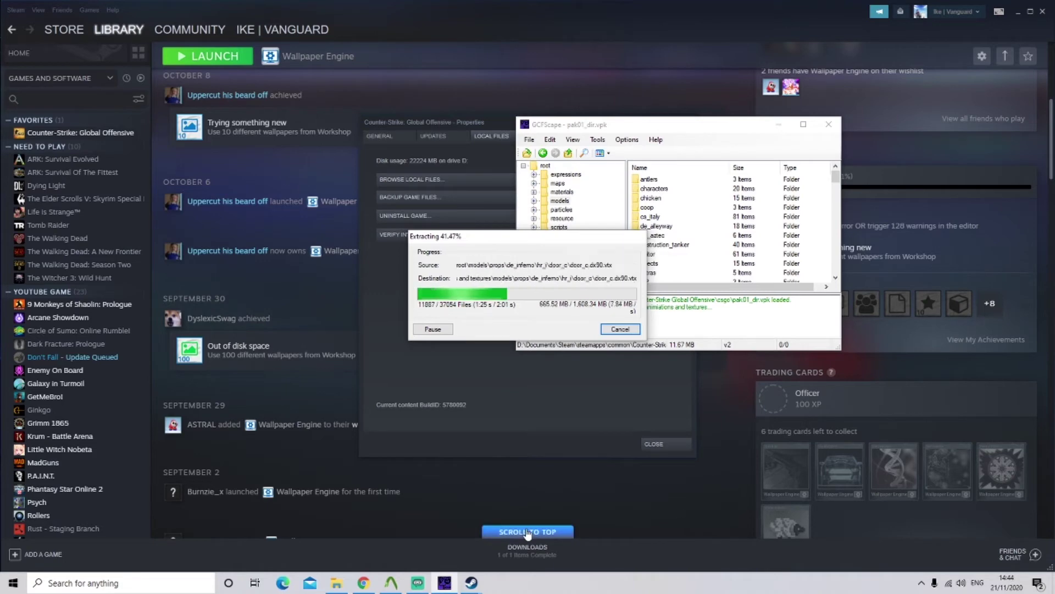
# Switch to File Explorer and create a folder named "My CSGO Decompiled Textures, Models And animation" in Documents
pyautogui.click(344, 587)
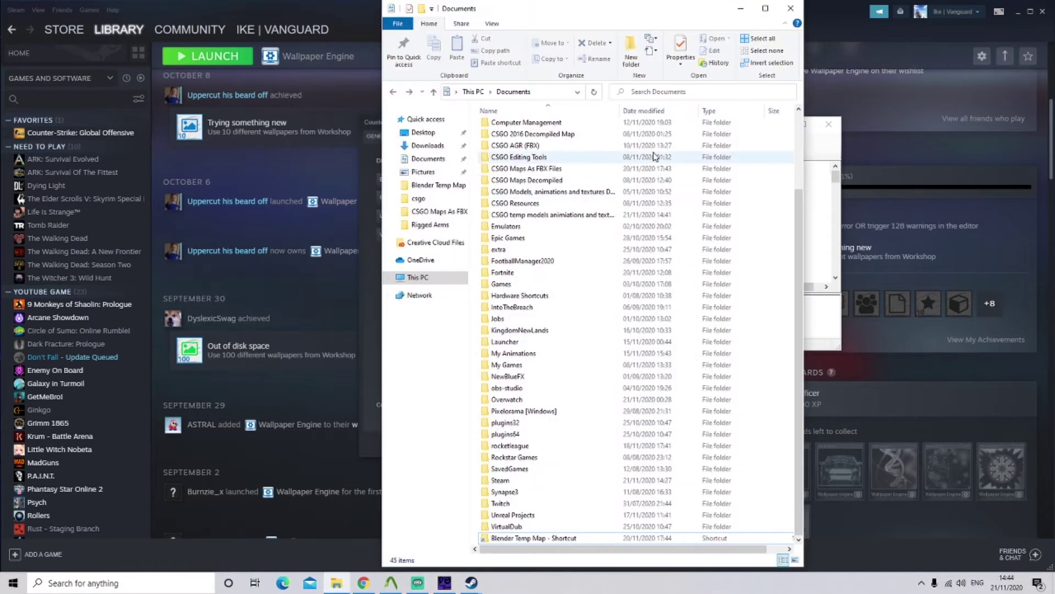
pyautogui.click(631, 60)
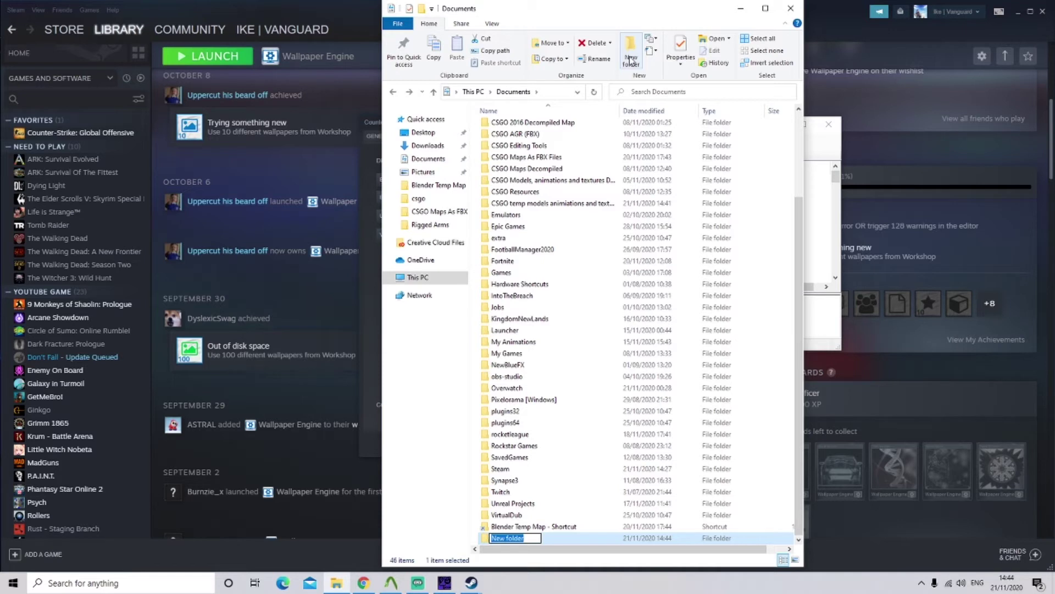
pyautogui.write('CSGO Decompiled')
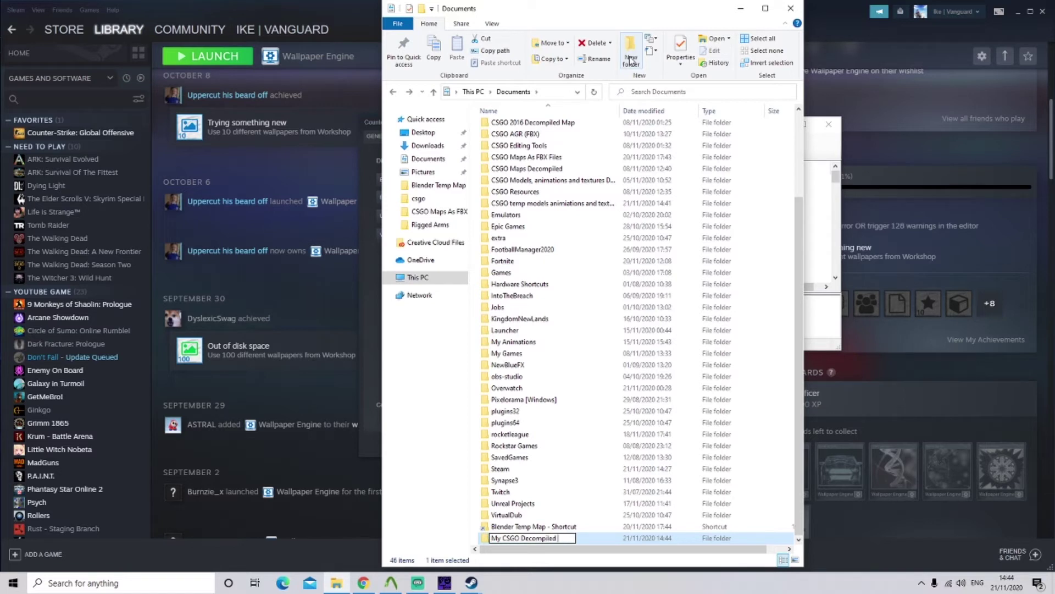
pyautogui.write('Textures, Models')
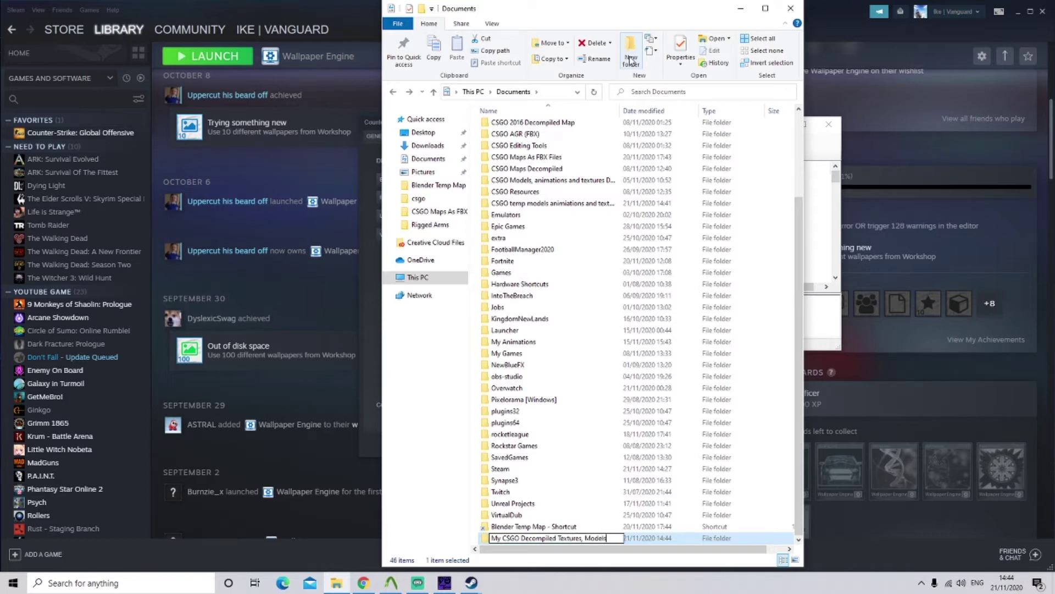
pyautogui.write(' And animation')
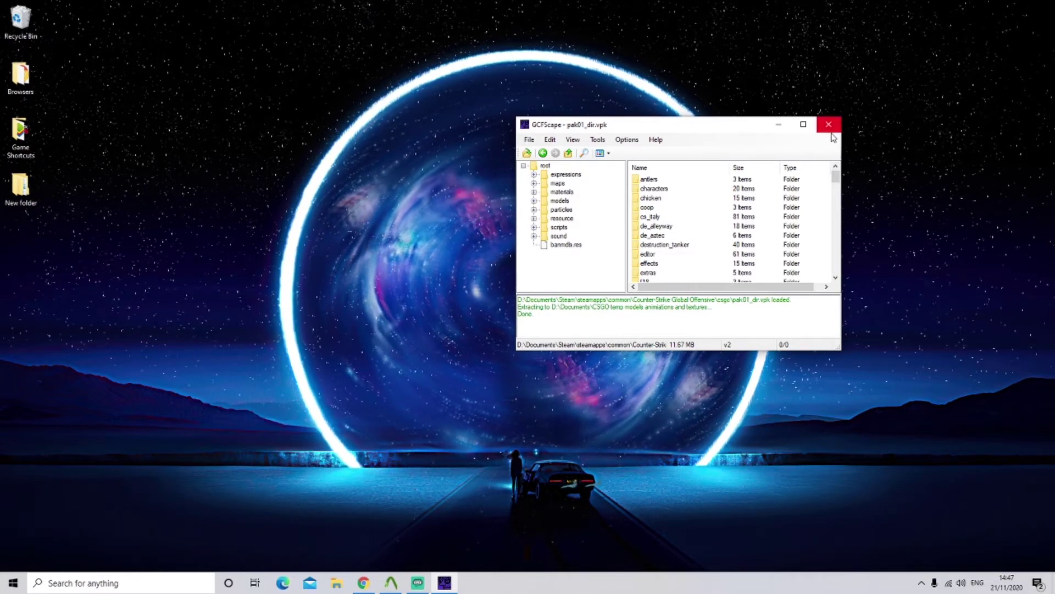
# Close GCFScape, switch to Crowbar, move its window higher on the desktop, and display the Decompile settings
pyautogui.click(832, 133)
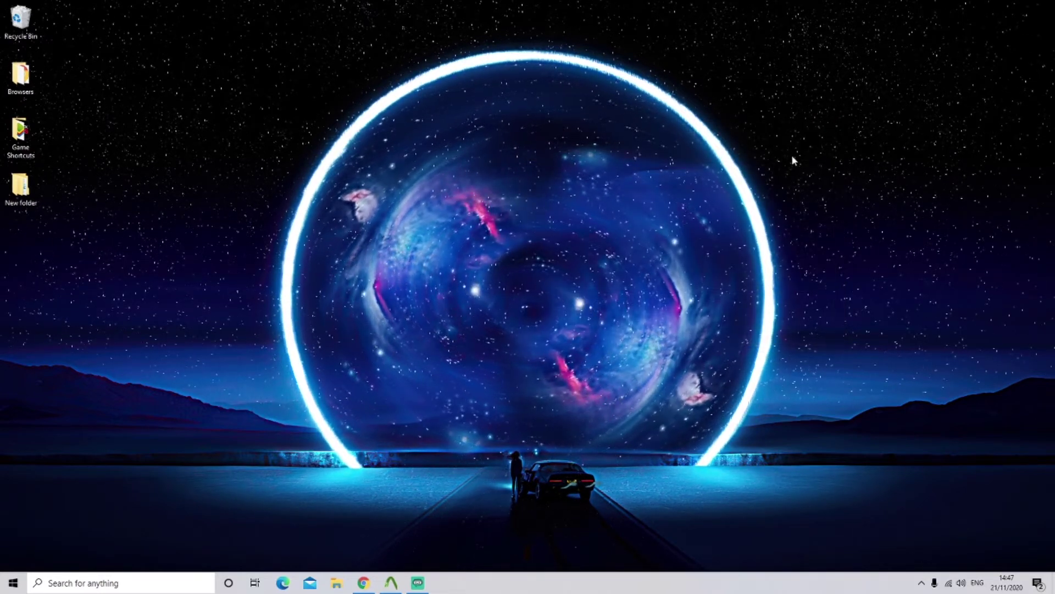
pyautogui.click(391, 583)
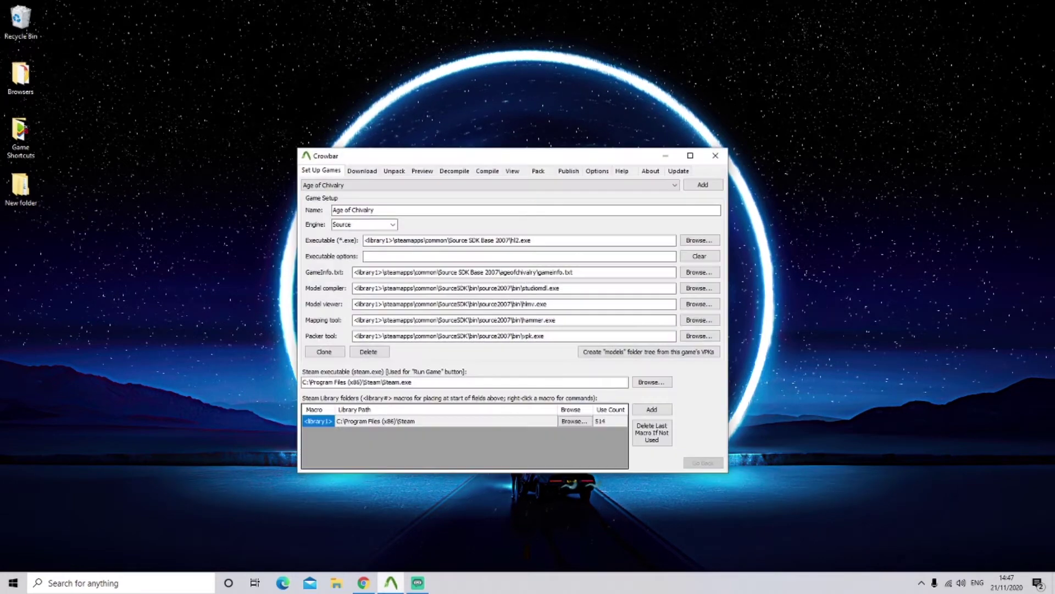
pyautogui.moveTo(525, 162); pyautogui.dragTo(548, 103)
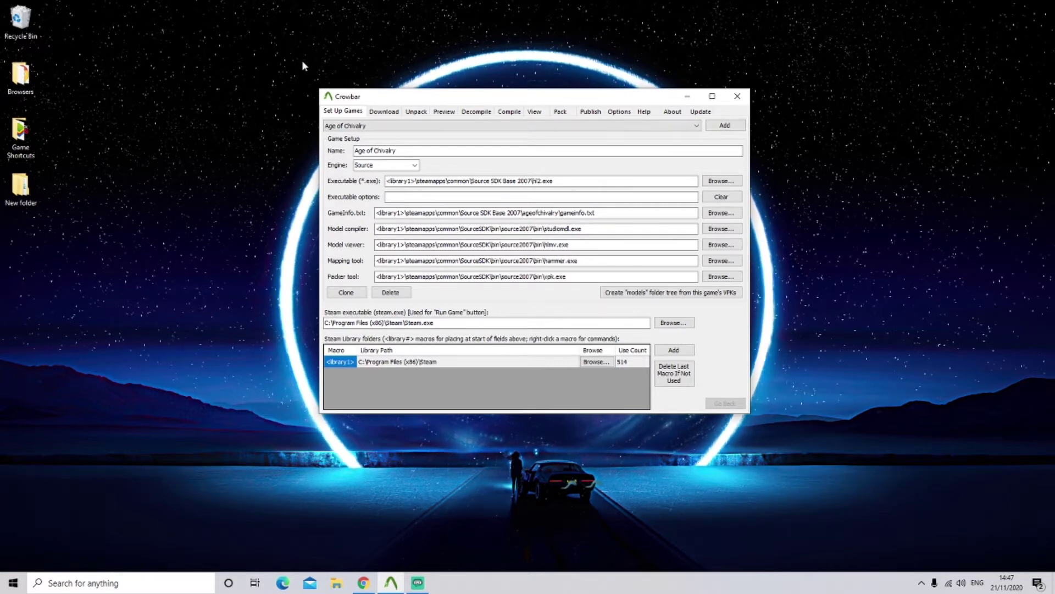
pyautogui.click(471, 114)
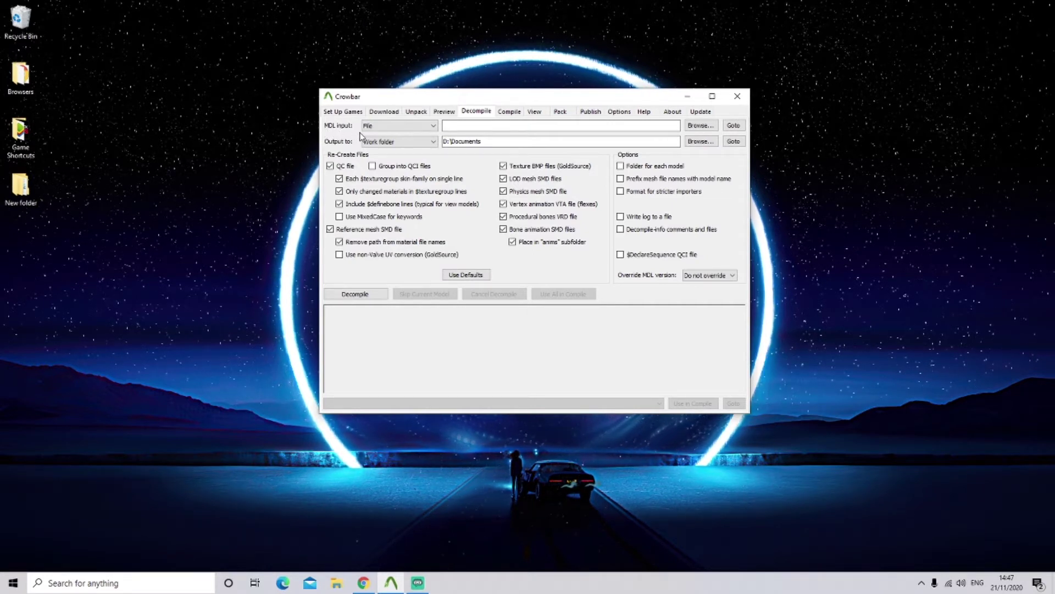
# Browse for the MDL input and open the models\player folder inside "CSGO temp models animiations and textures" in Documents
pyautogui.click(501, 126)
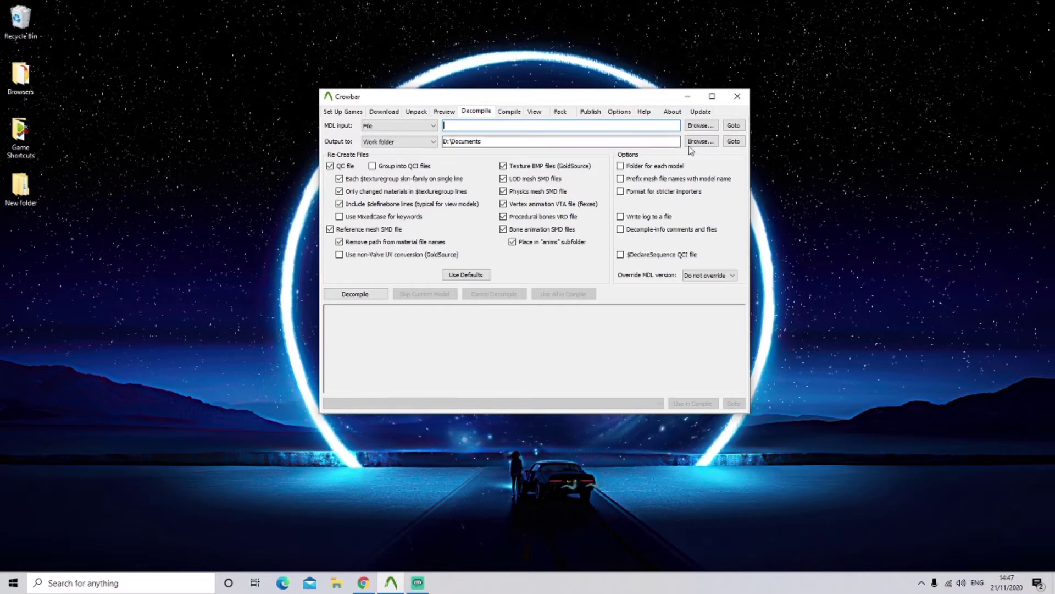
pyautogui.click(701, 125)
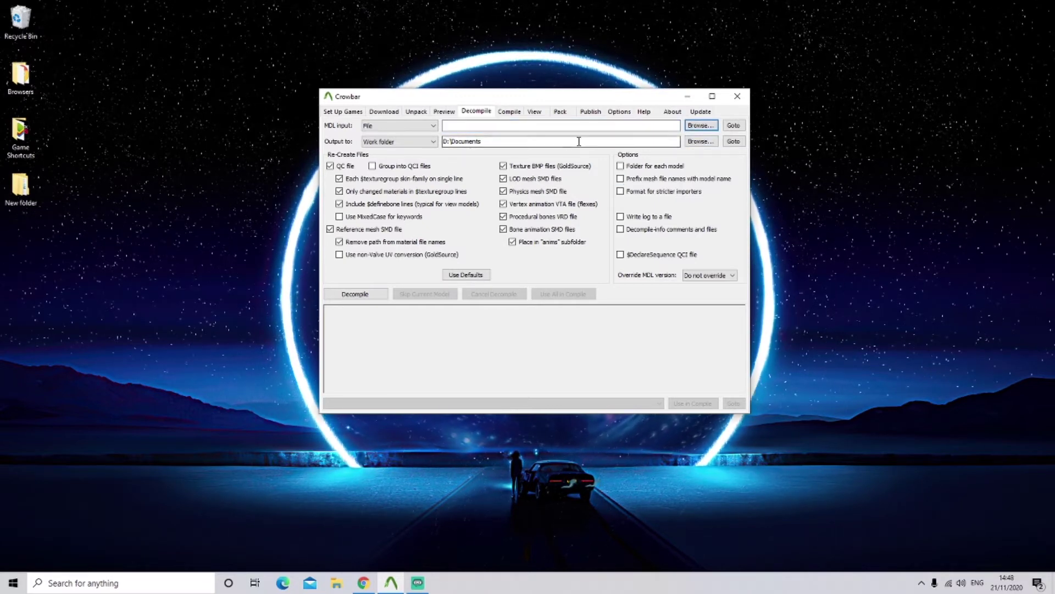
pyautogui.click(694, 125)
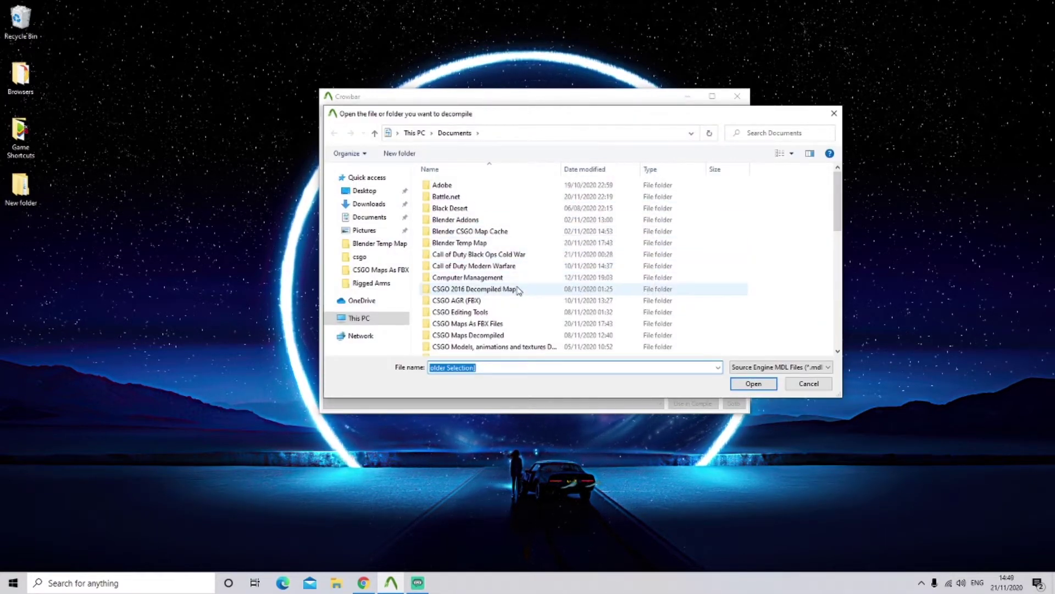
pyautogui.scroll(-3, 519, 290)
pyautogui.click(508, 270)
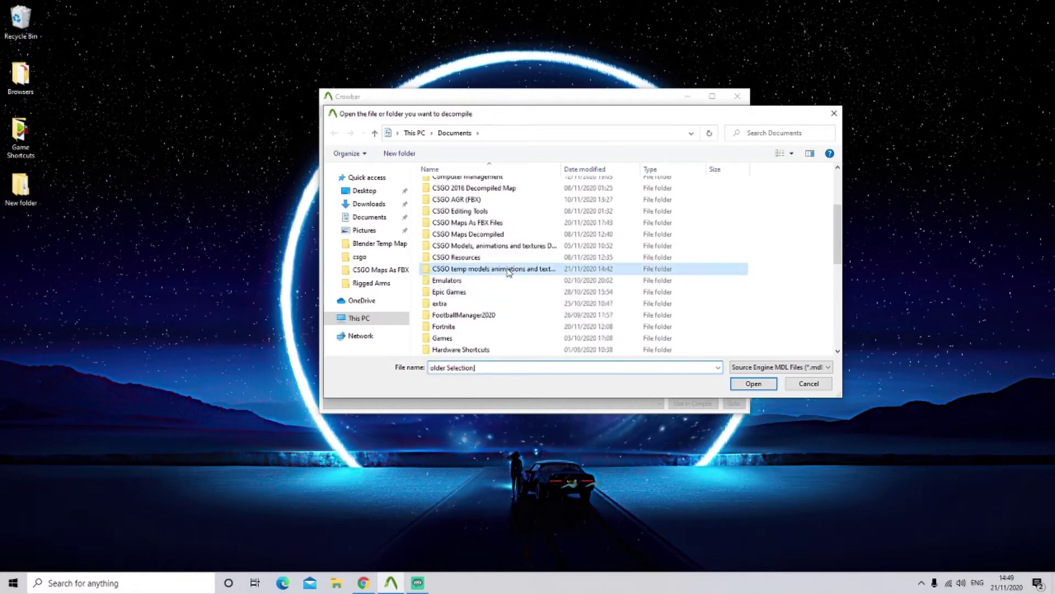
pyautogui.doubleClick(509, 270)
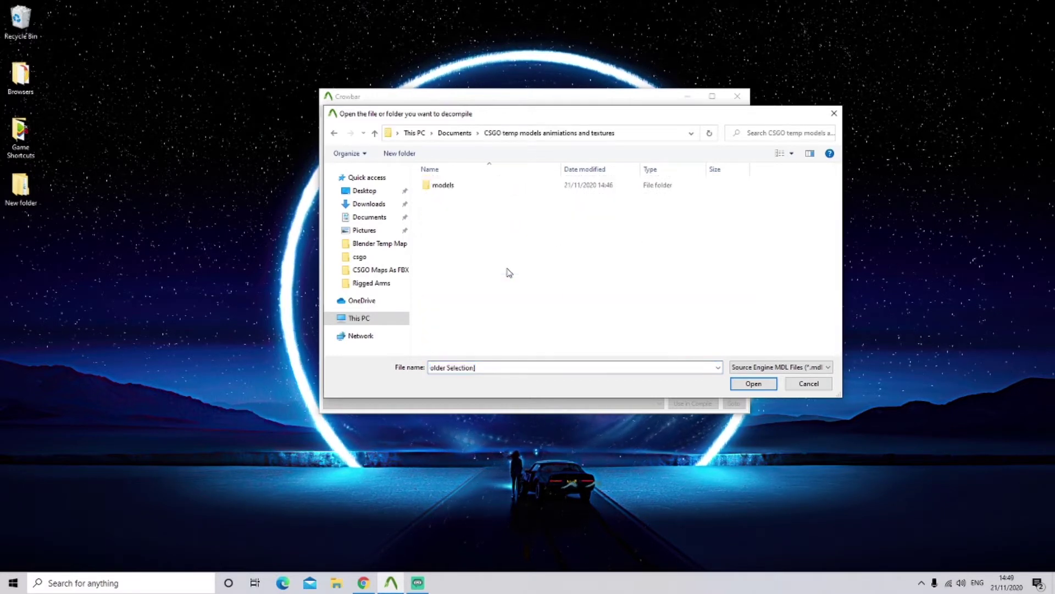
pyautogui.doubleClick(567, 187)
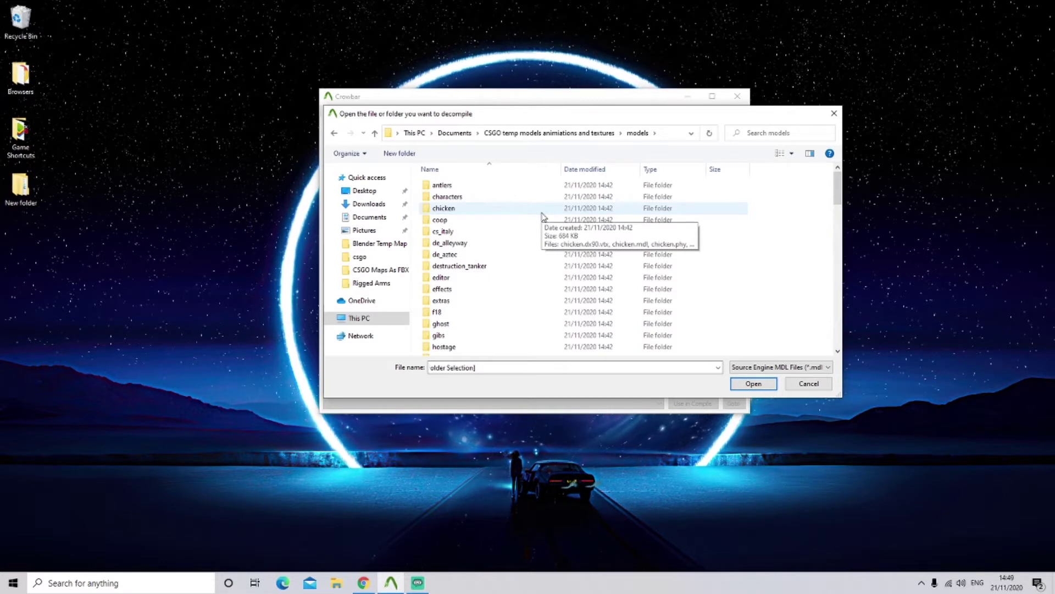
pyautogui.scroll(-3, 539, 220)
pyautogui.scroll(-1, 532, 235)
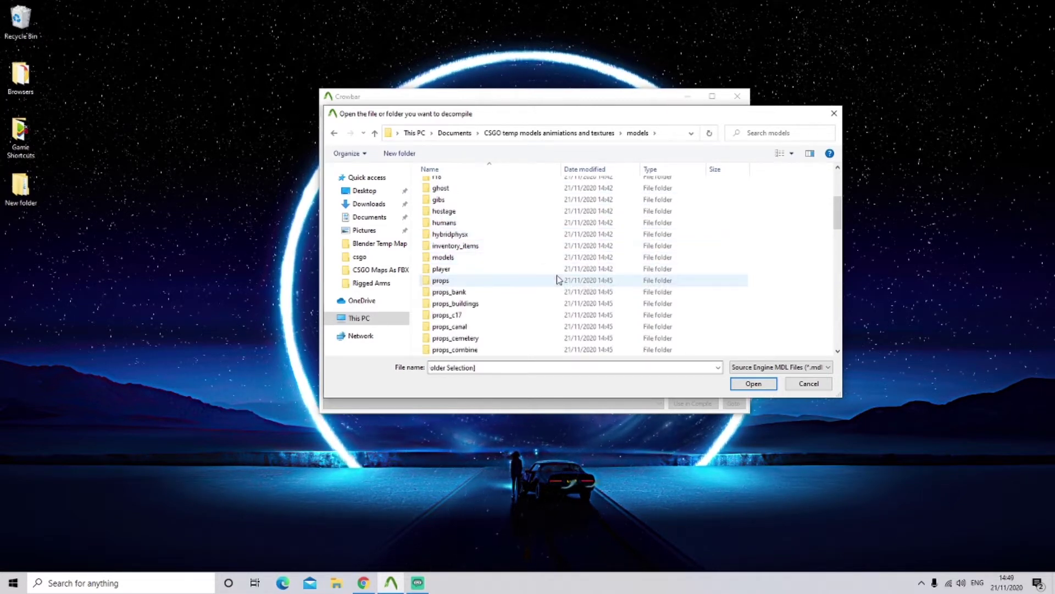
pyautogui.doubleClick(463, 271)
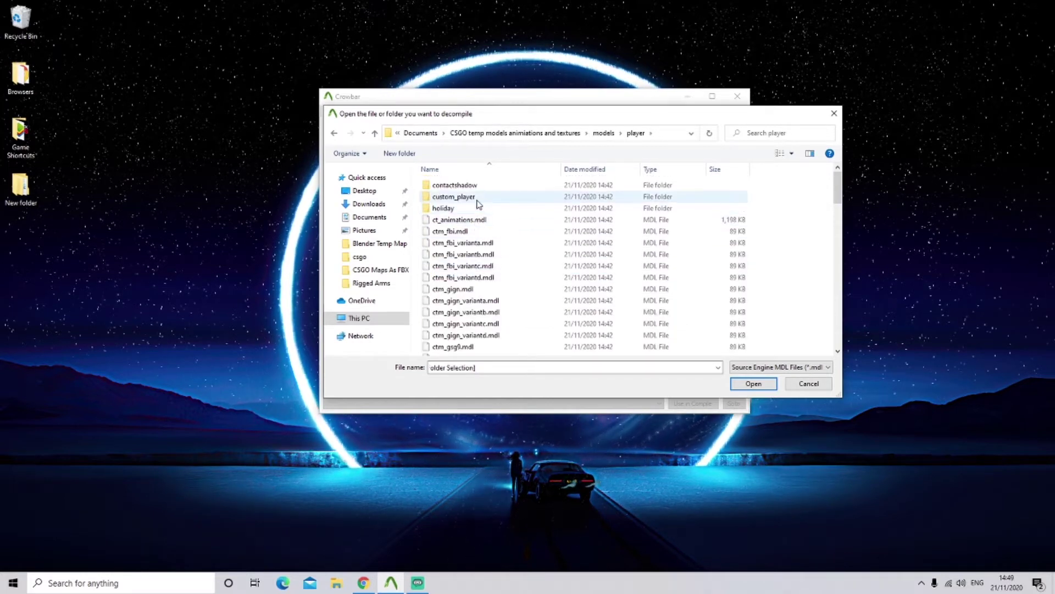
# Look through the list of character MDL files in the player folder
pyautogui.scroll(-12, 553, 258)
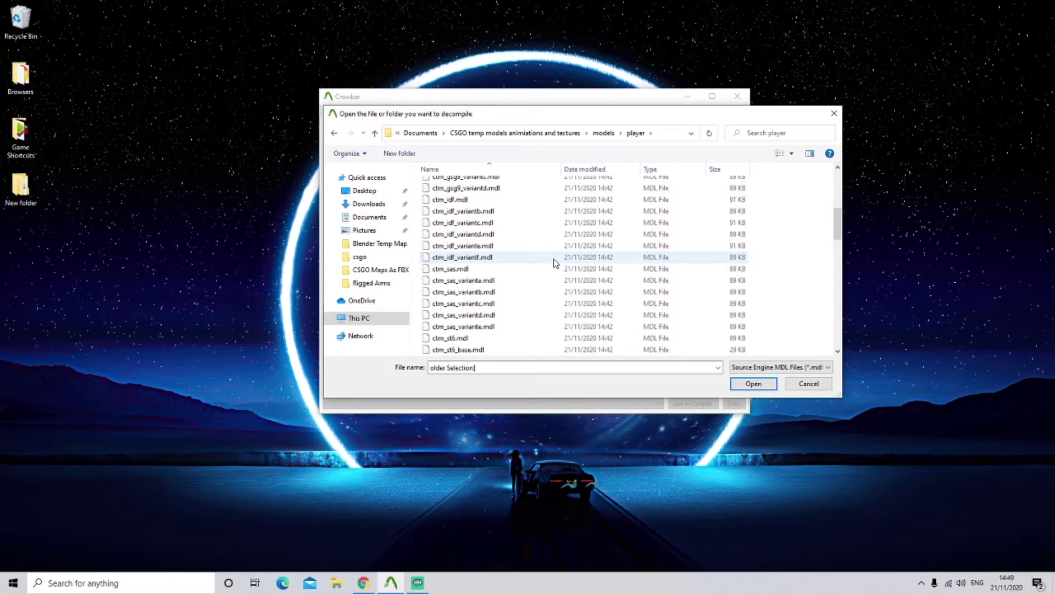
pyautogui.scroll(10, 549, 270)
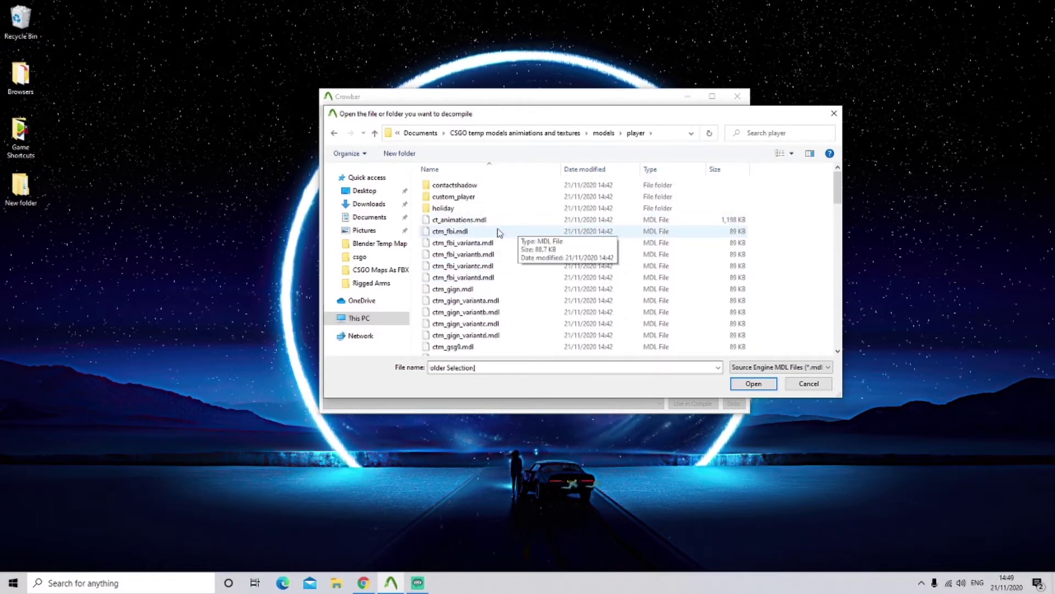
pyautogui.scroll(-5, 500, 234)
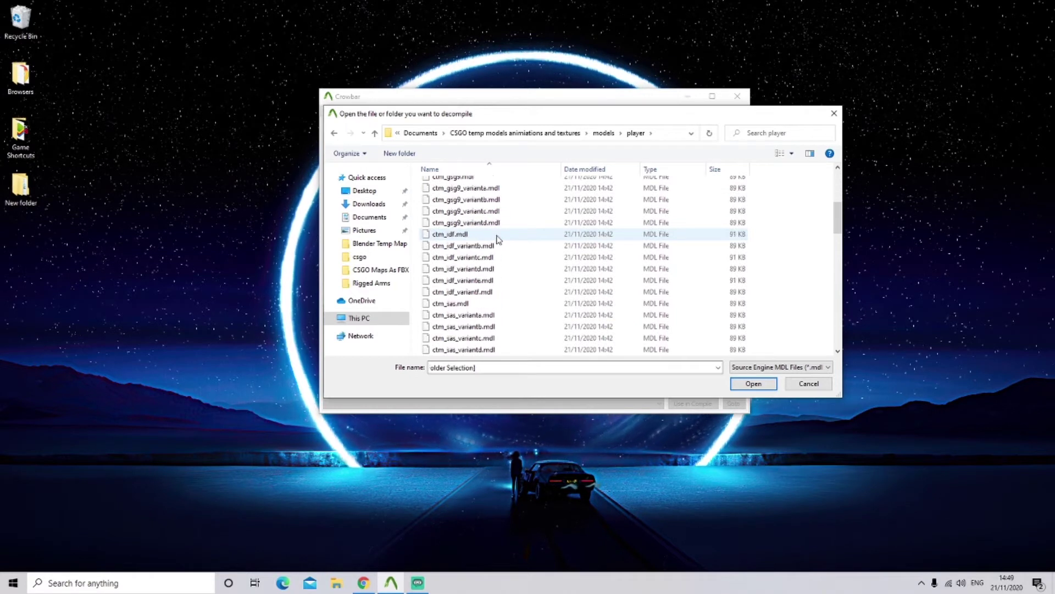
pyautogui.scroll(-3, 497, 238)
pyautogui.scroll(-15, 497, 239)
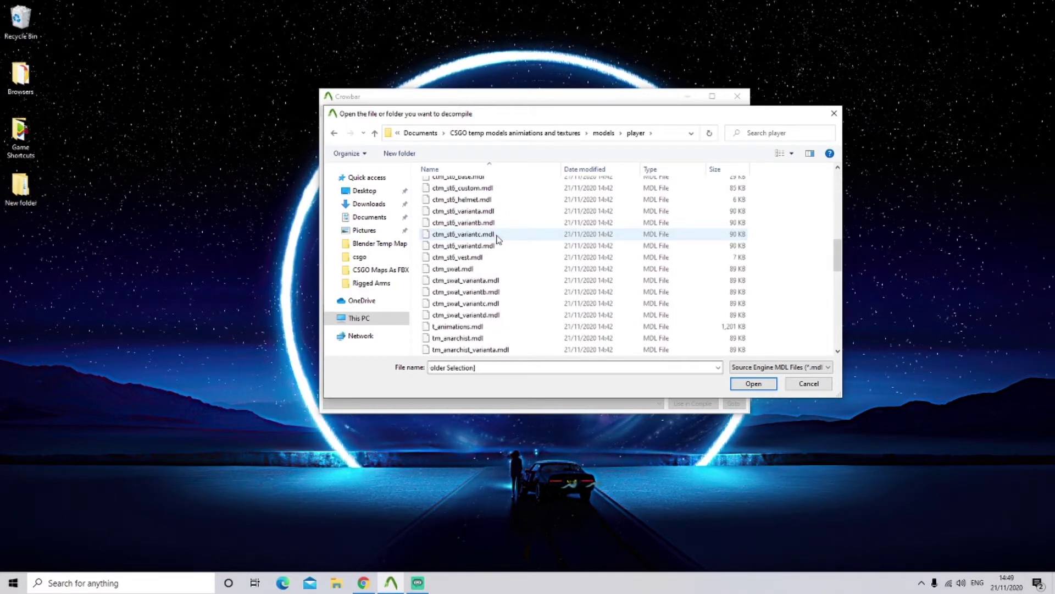
pyautogui.scroll(-4, 499, 246)
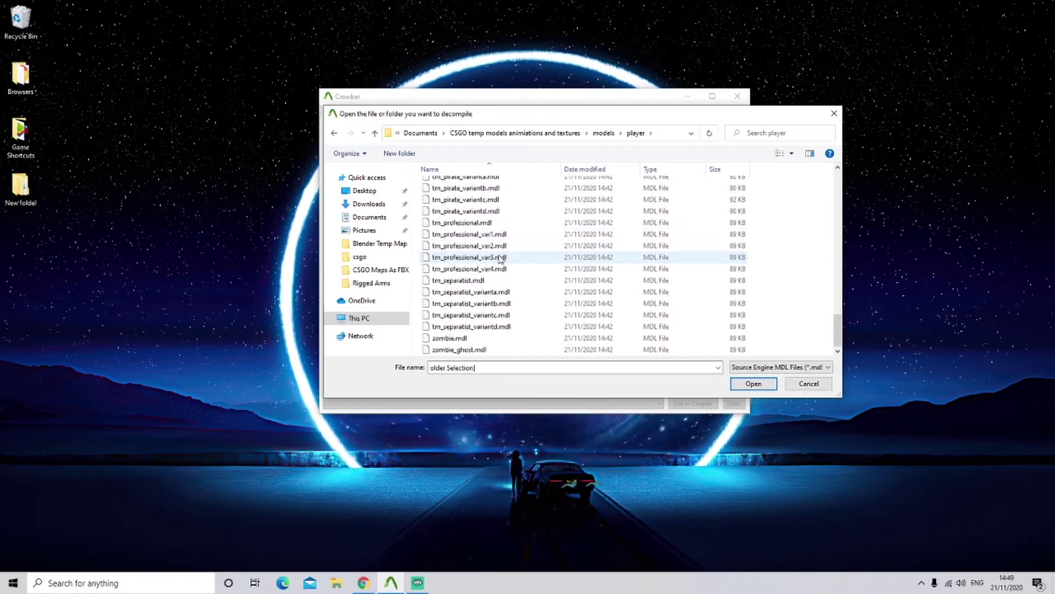
pyautogui.scroll(18, 504, 286)
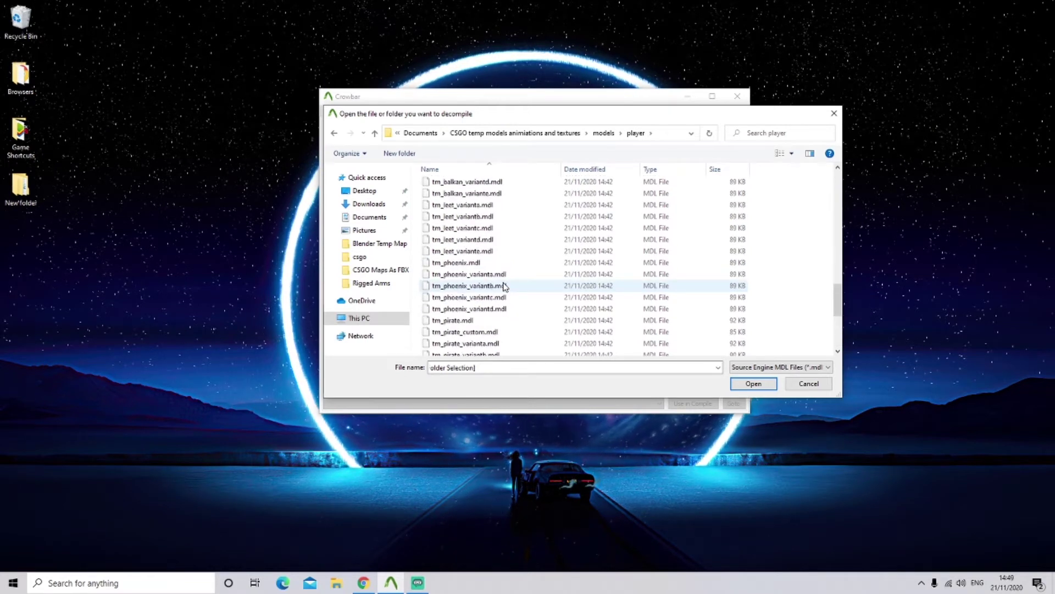
pyautogui.scroll(10, 503, 285)
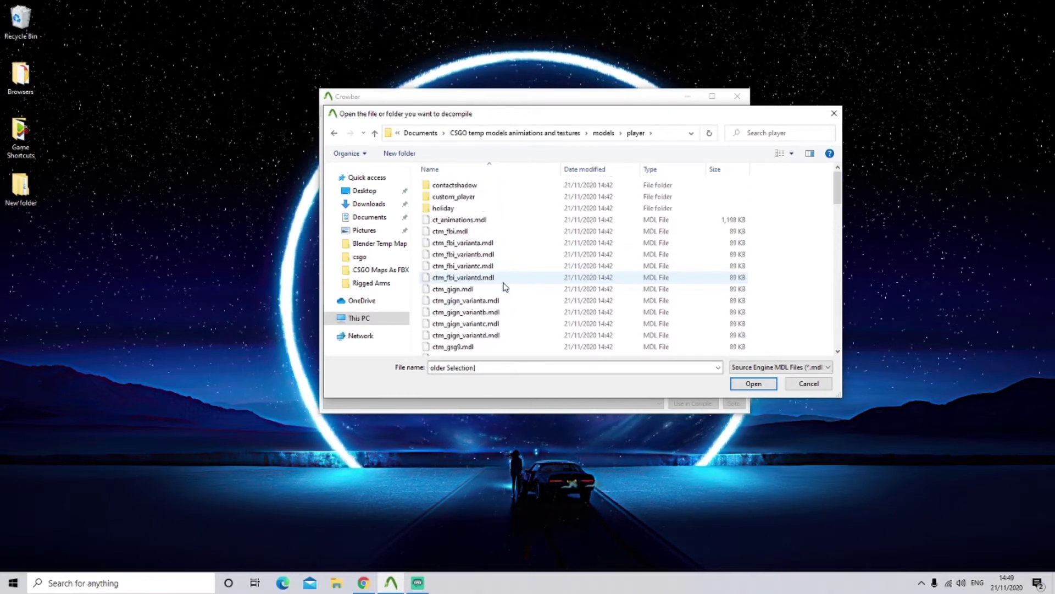
# Choose ctm_fbi.mdl from the custom_player\legacy folder as the MDL input file
pyautogui.doubleClick(454, 196)
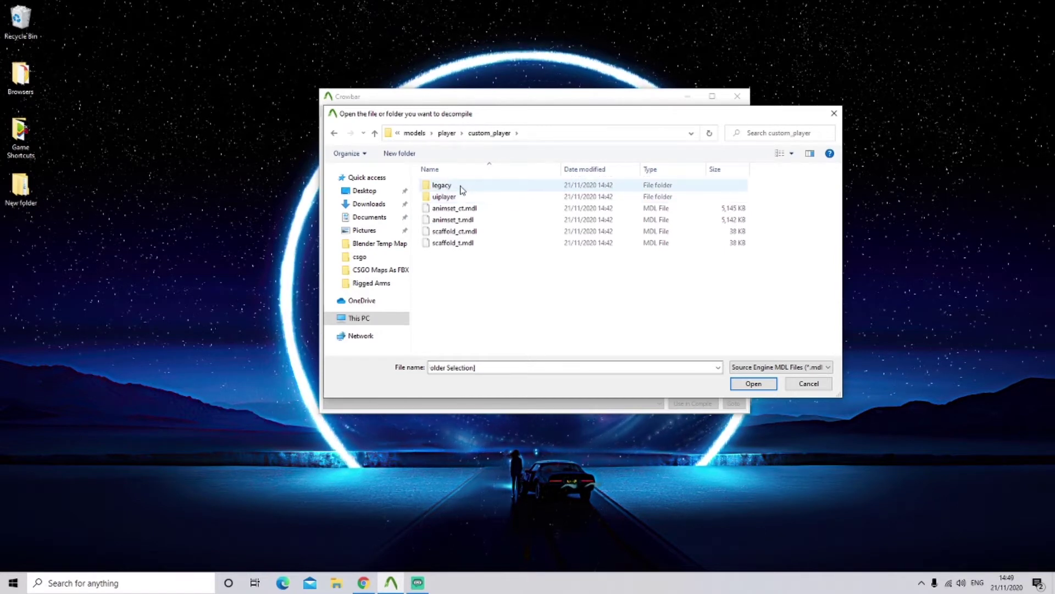
pyautogui.doubleClick(460, 187)
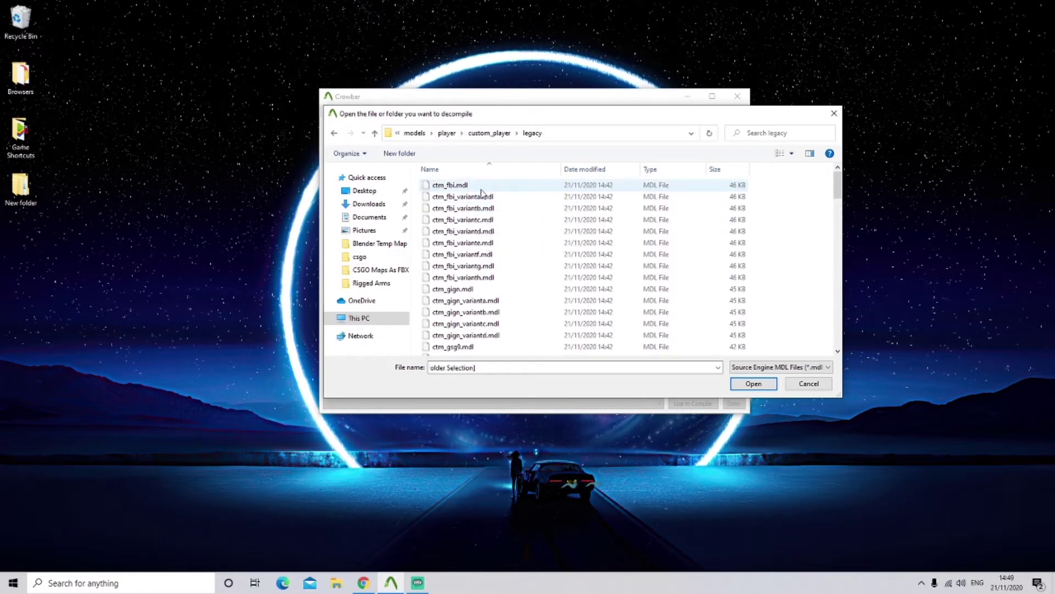
pyautogui.click(480, 187)
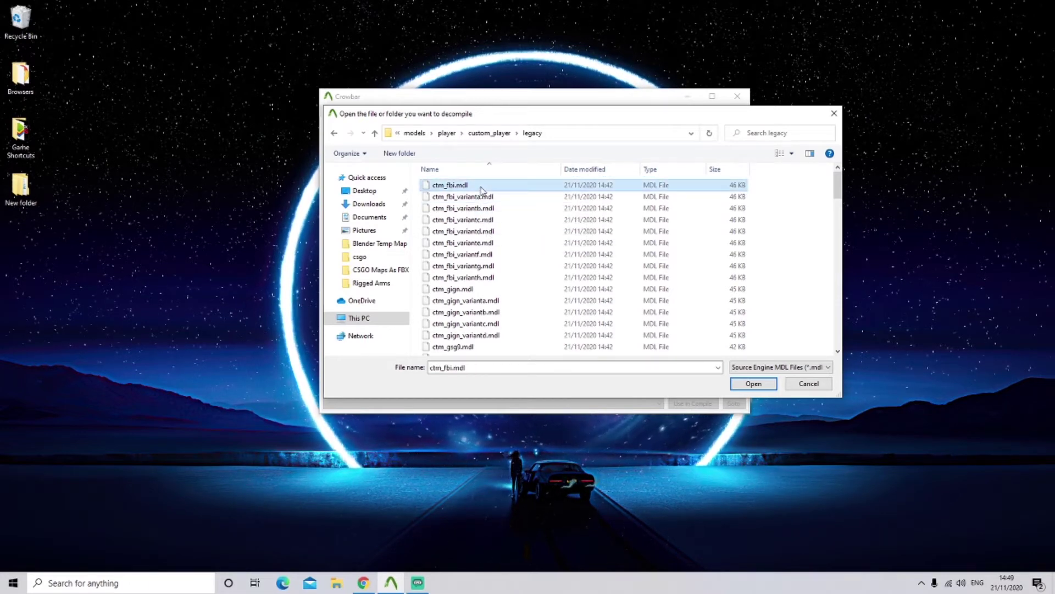
pyautogui.doubleClick(480, 187)
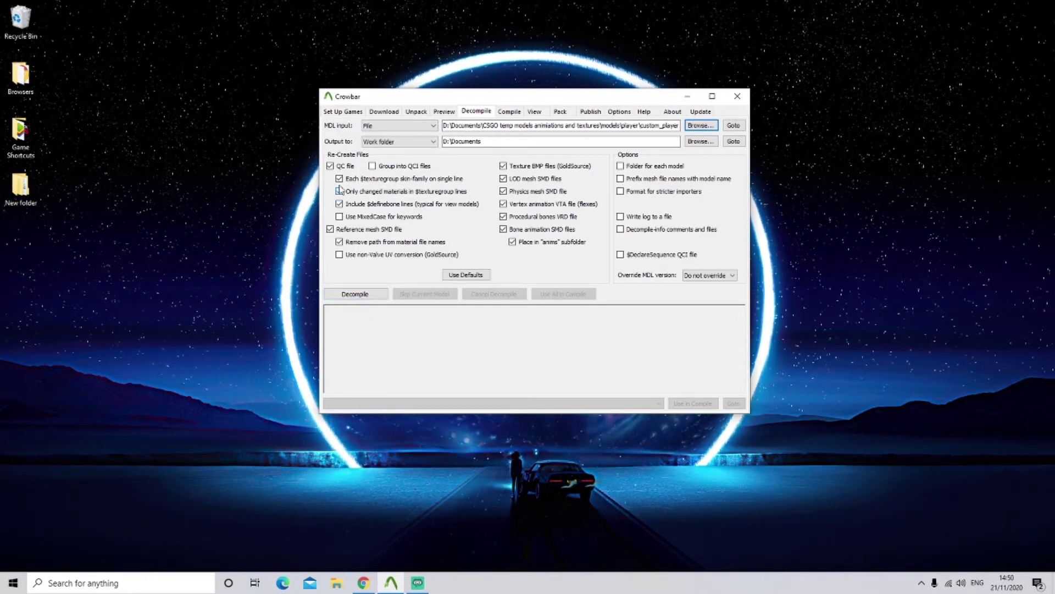
# Turn re-creation of the QC file off and back on
pyautogui.click(330, 166)
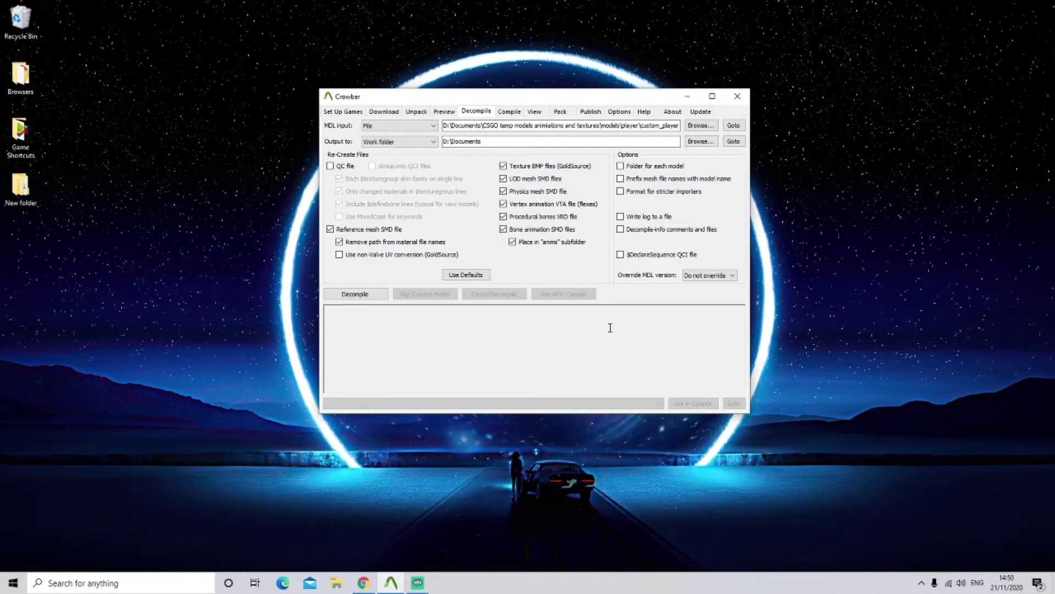
pyautogui.click(330, 166)
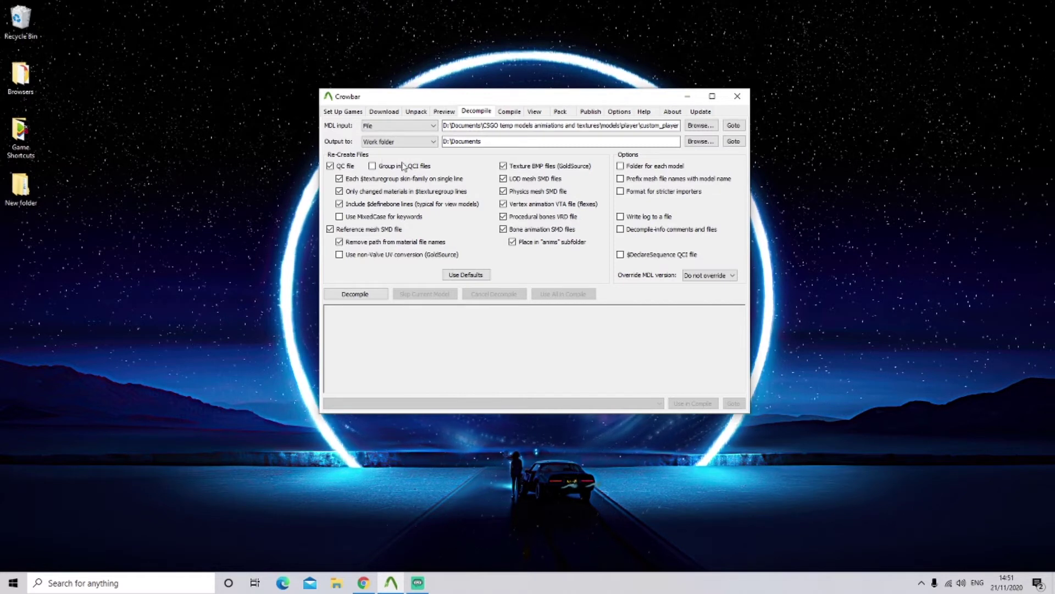
# Set the decompile output folder to "My CSGO Decompiled Textures, Models And animations" in Documents
pyautogui.click(582, 142)
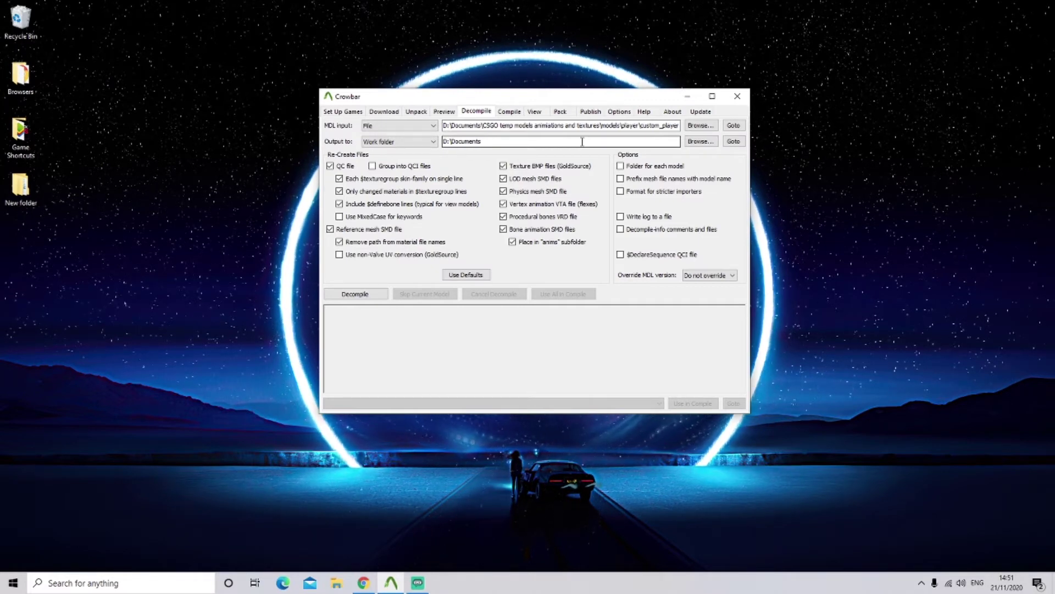
pyautogui.click(700, 141)
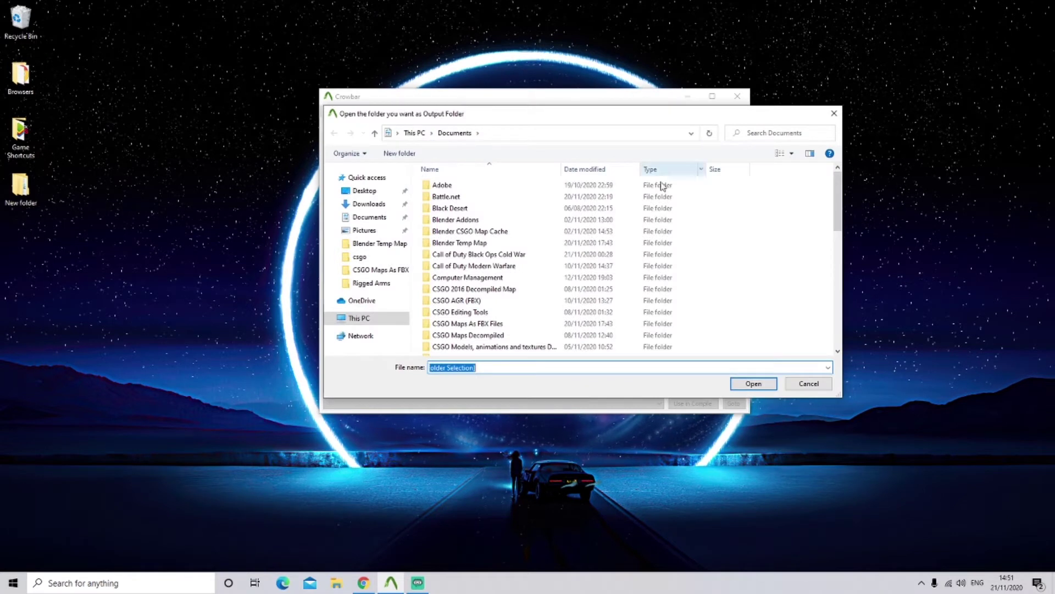
pyautogui.scroll(-3, 481, 293)
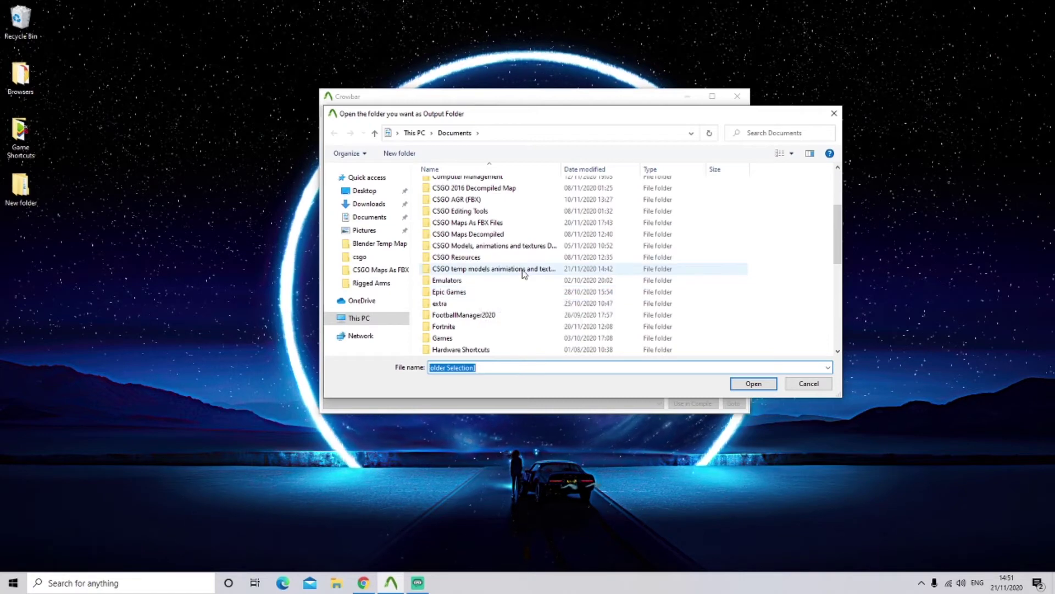
pyautogui.scroll(-7, 476, 277)
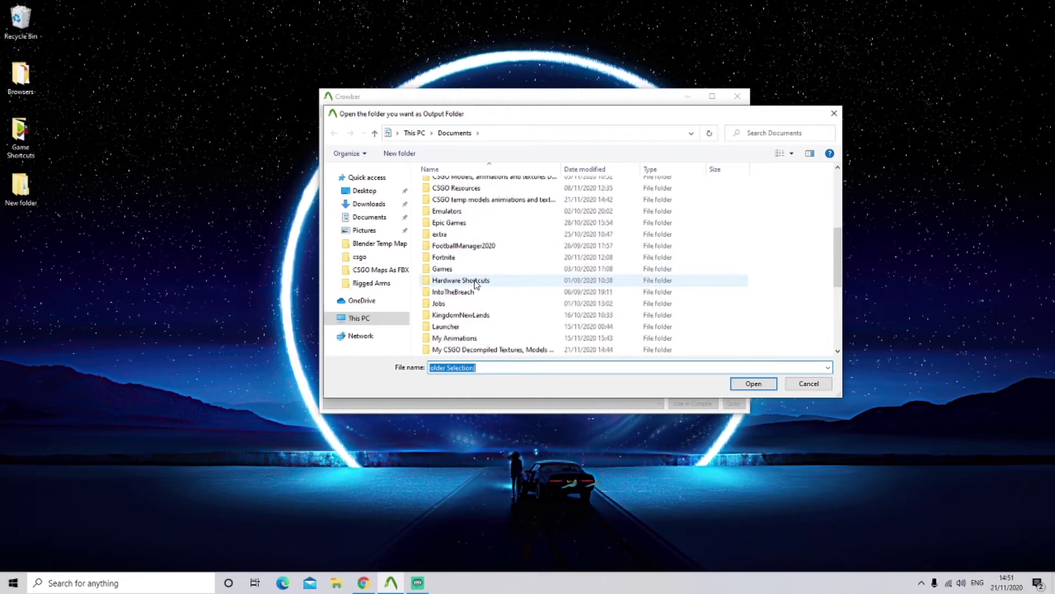
pyautogui.scroll(2, 476, 280)
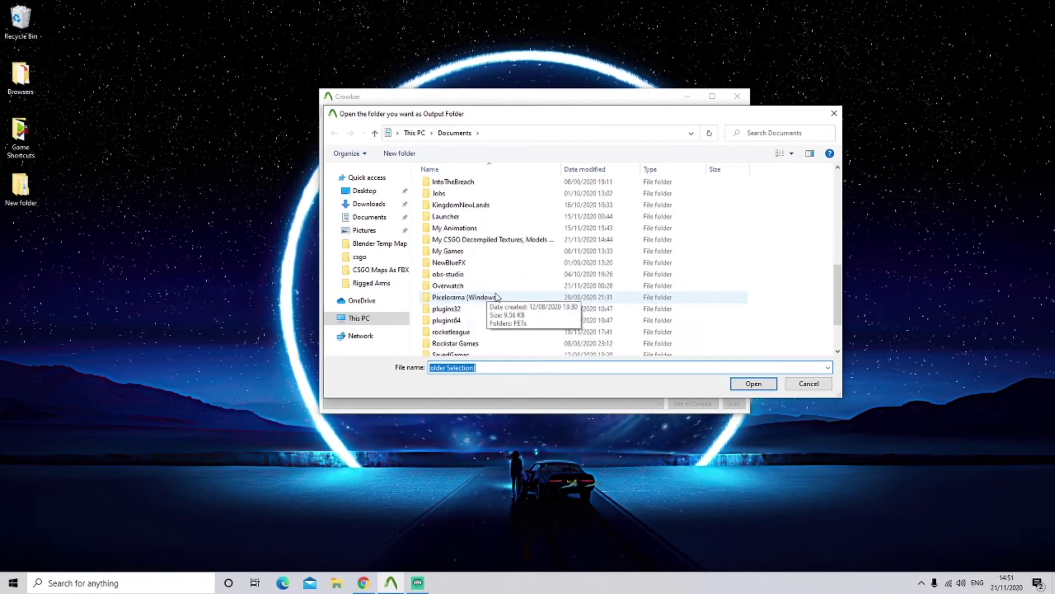
pyautogui.click(494, 242)
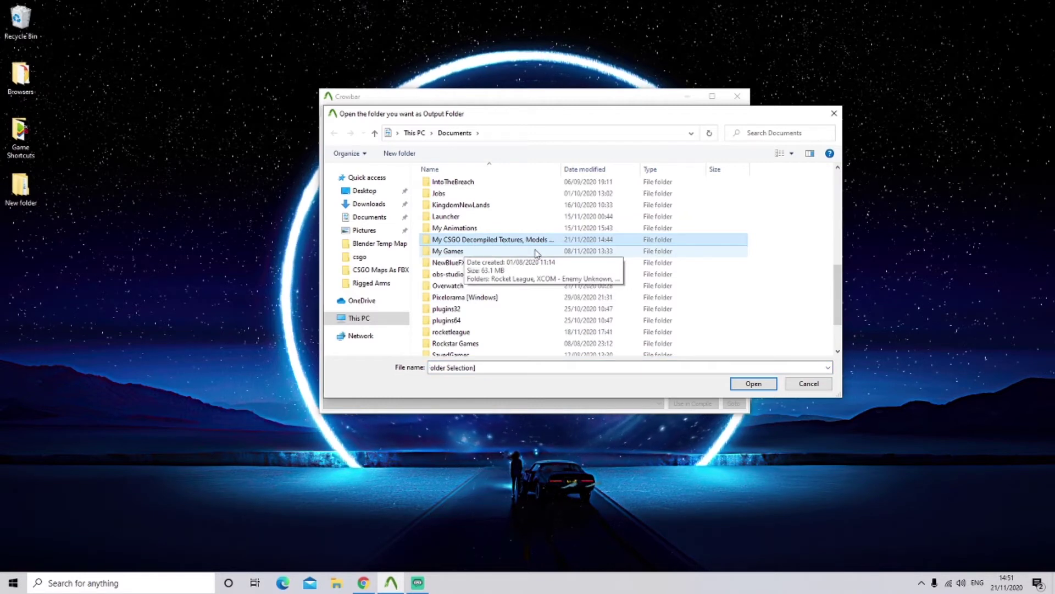
pyautogui.click(752, 384)
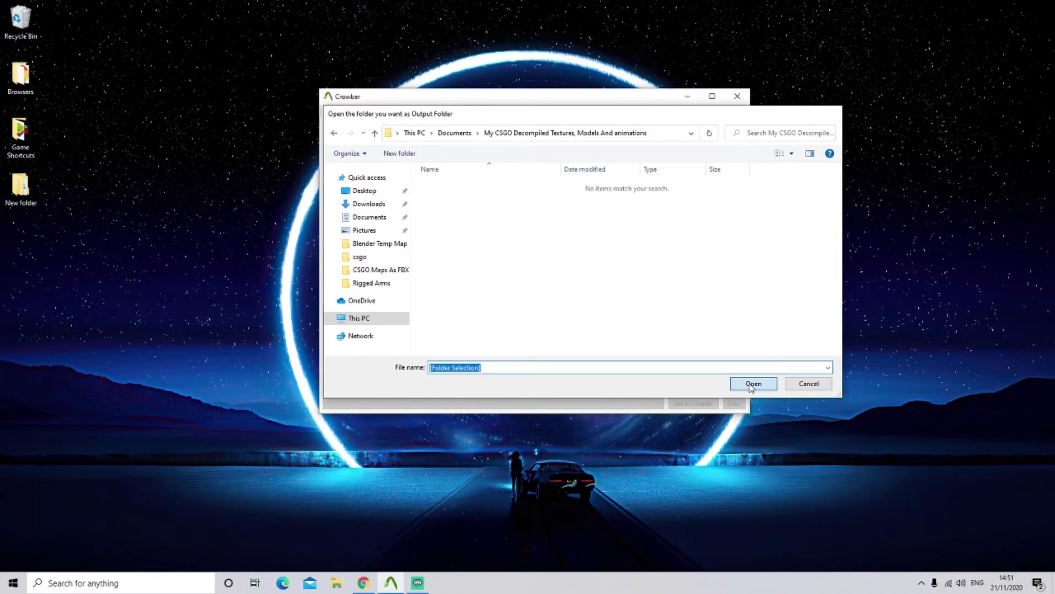
pyautogui.click(753, 384)
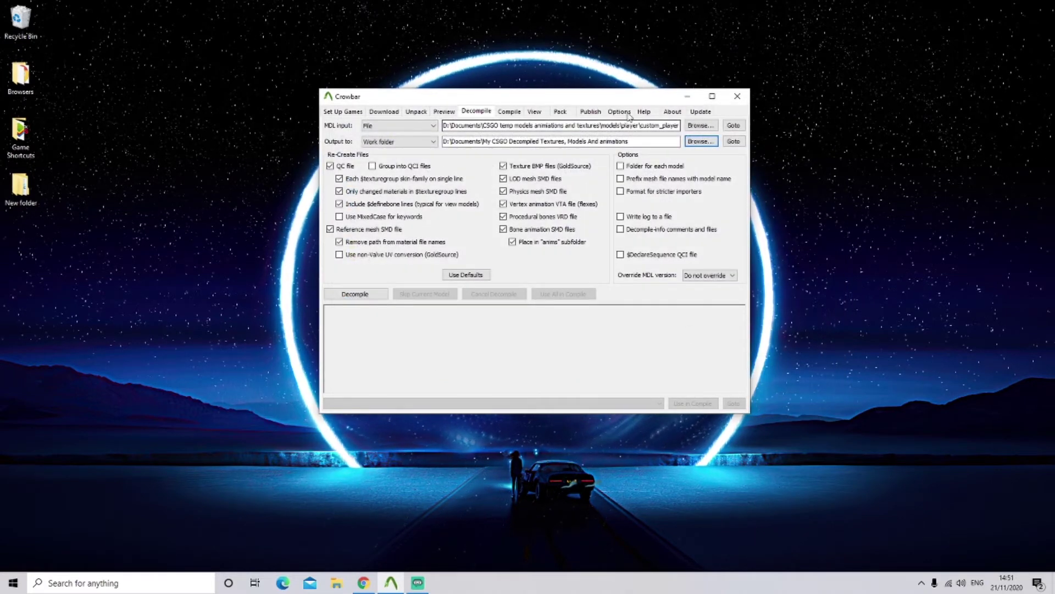
# Decompile ctm_fbi.mdl with the QC file included and check the end of the log
pyautogui.click(364, 296)
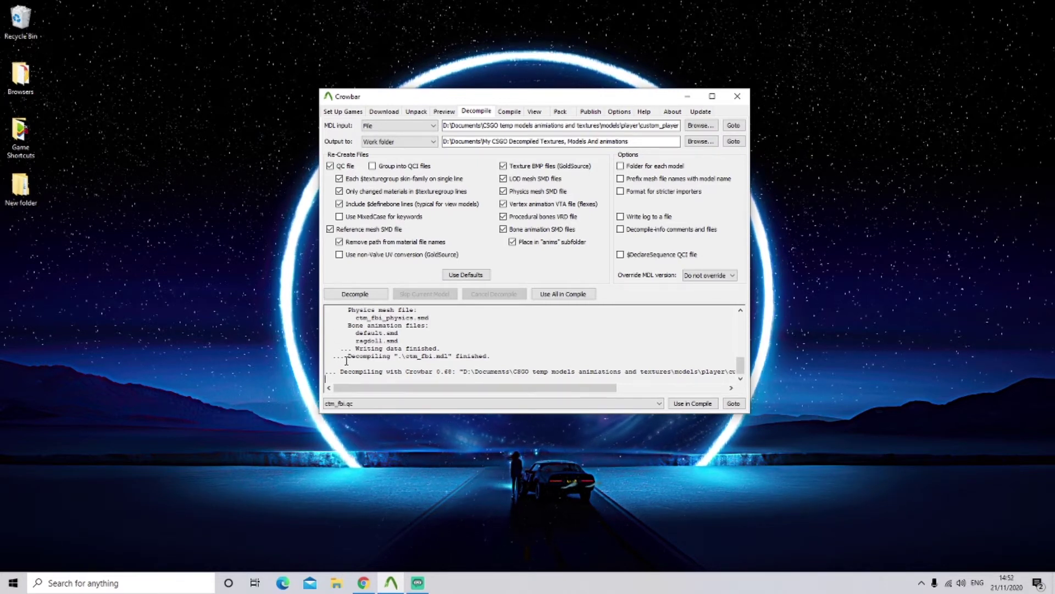
pyautogui.moveTo(351, 358); pyautogui.dragTo(507, 372)
pyautogui.click(505, 372)
pyautogui.click(518, 372)
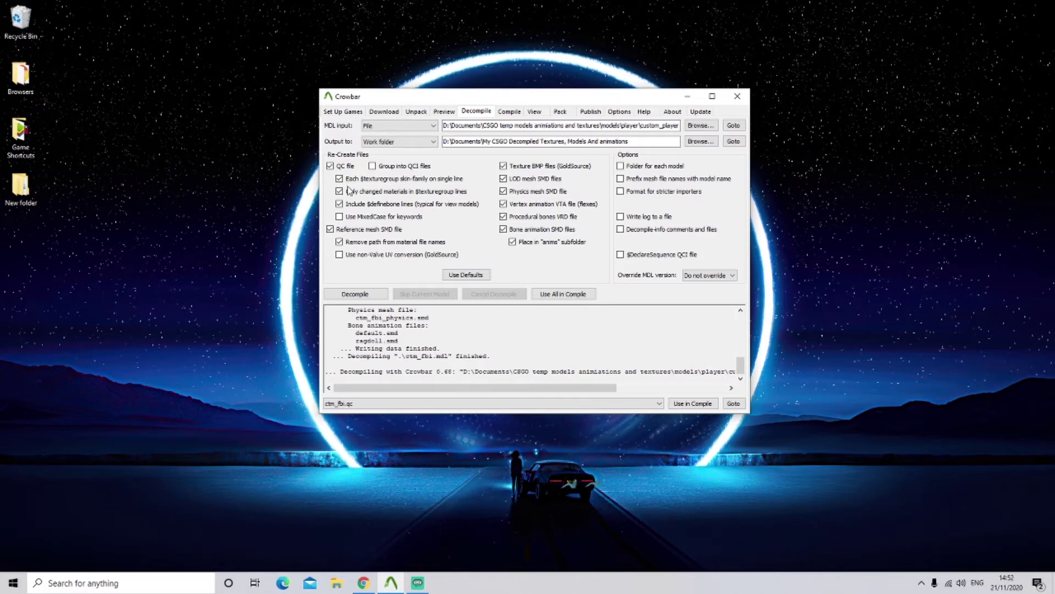
# Turn off re-creation of the QC file and decompile ctm_fbi.mdl again, checking the log's last lines
pyautogui.click(331, 167)
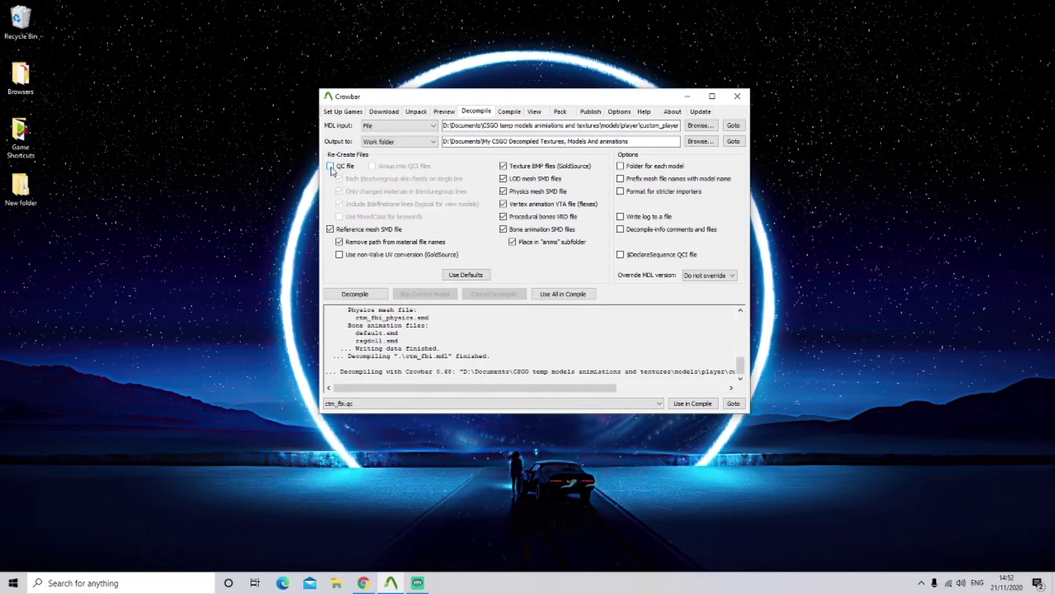
pyautogui.click(365, 294)
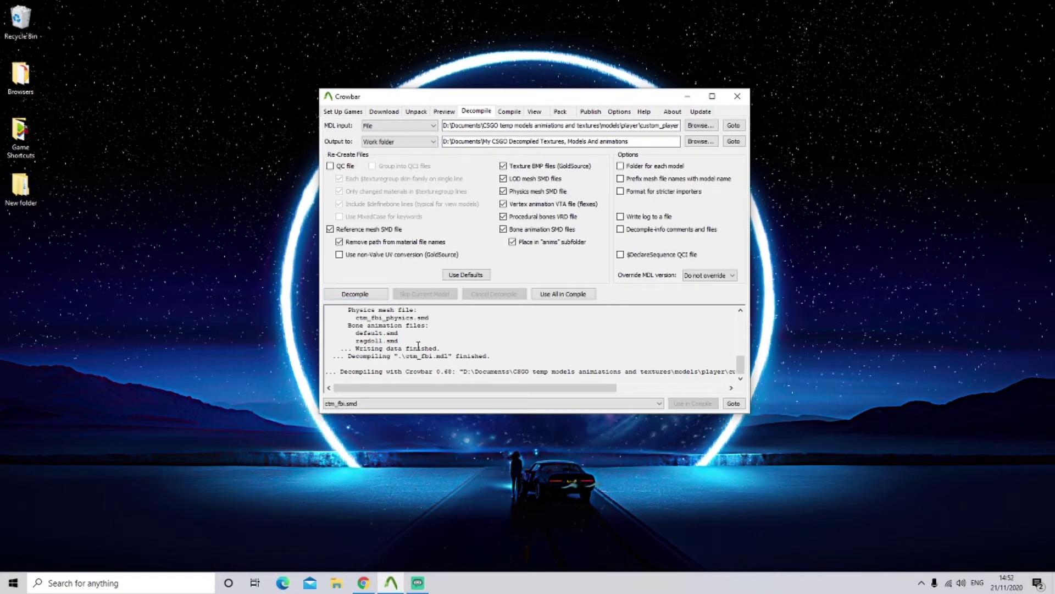
pyautogui.moveTo(348, 356); pyautogui.dragTo(457, 357)
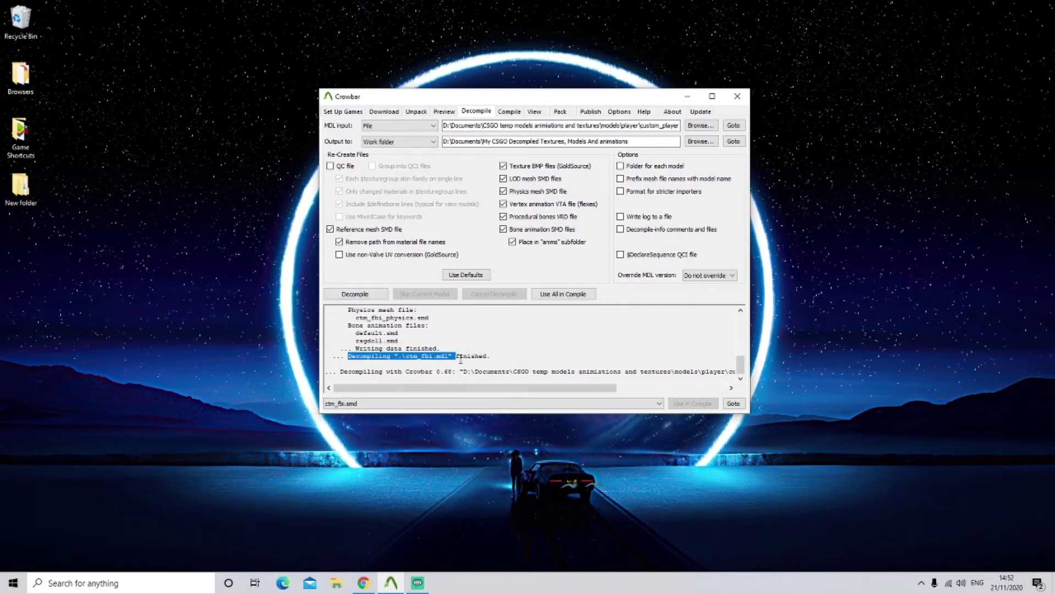
pyautogui.click(476, 357)
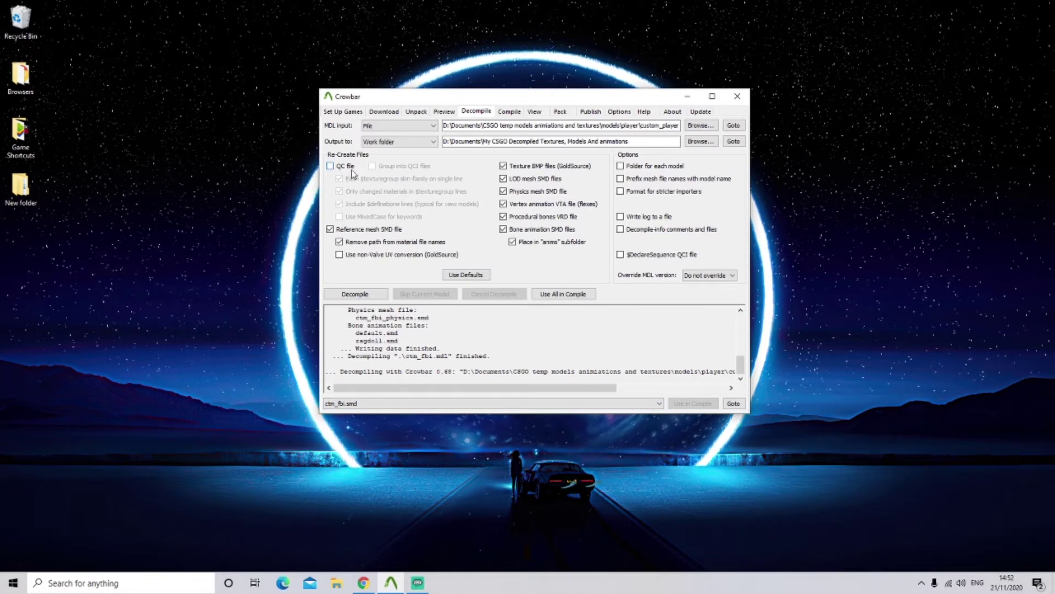
pyautogui.click(330, 166)
pyautogui.click(330, 166)
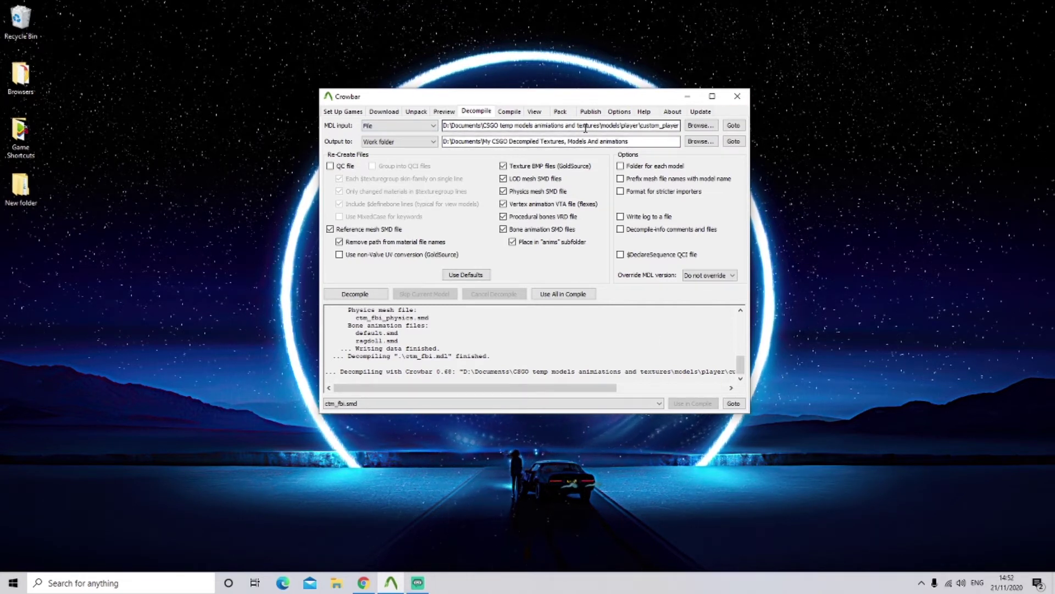
# Close Crowbar and open the Documents folder in File Explorer
pyautogui.click(737, 97)
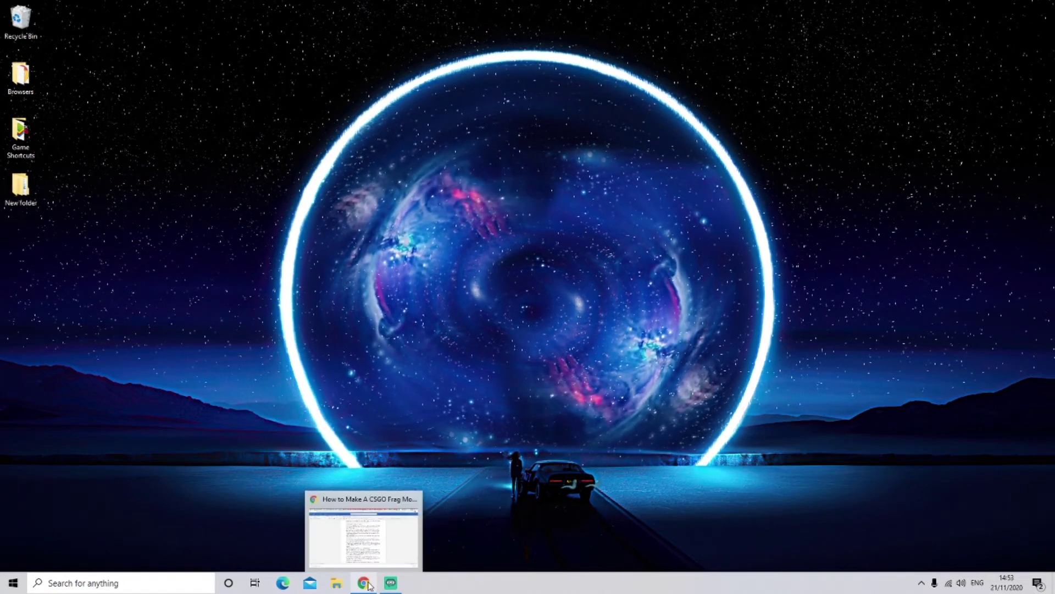
pyautogui.moveTo(377, 583)
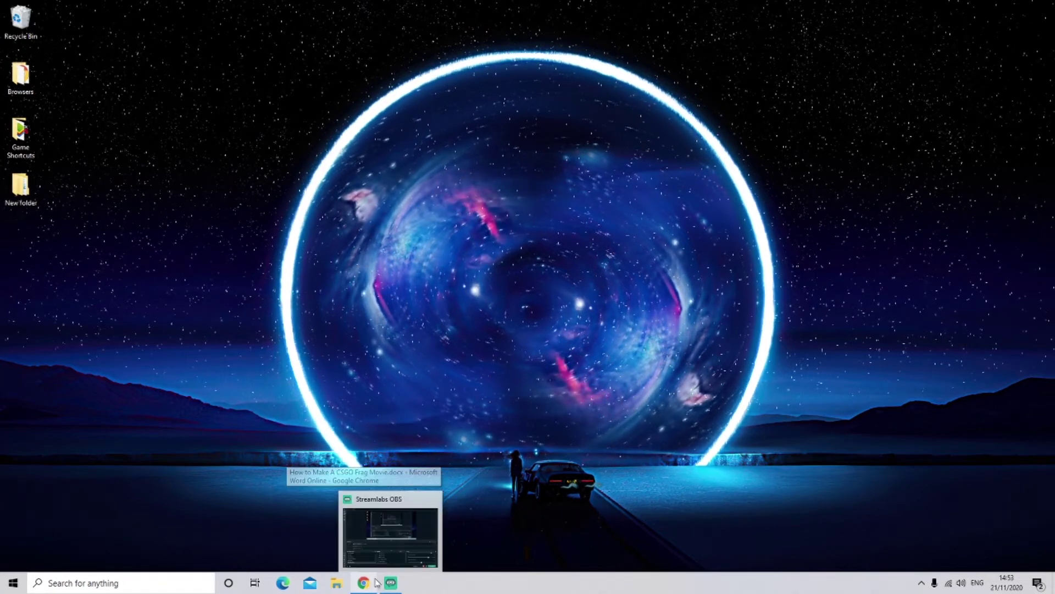
pyautogui.click(337, 583)
pyautogui.click(294, 160)
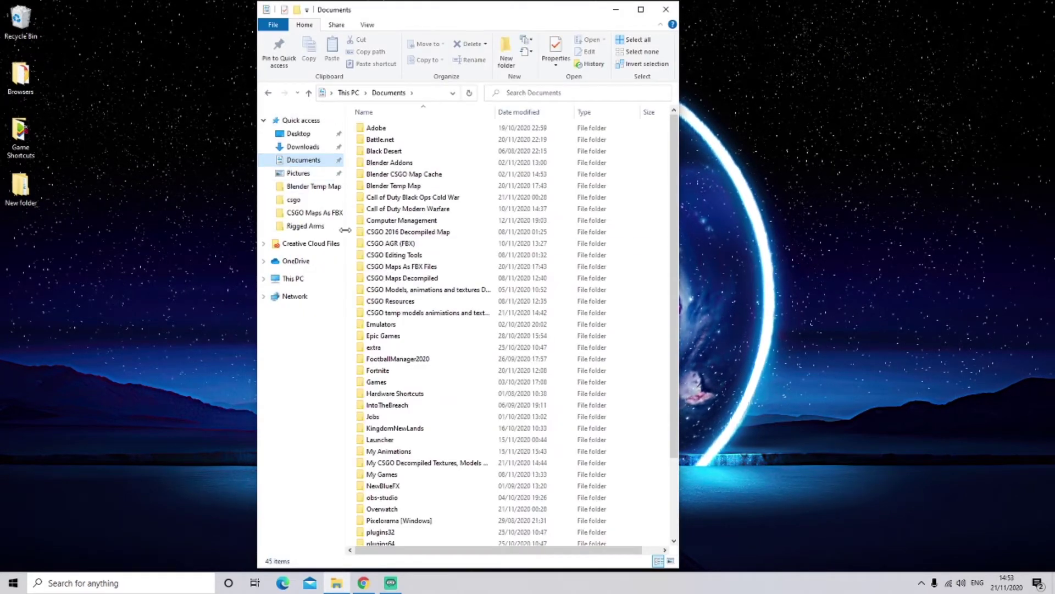
# Try to create a folder named "Blender addons" in Documents, declining to merge it with the existing folder
pyautogui.click(504, 53)
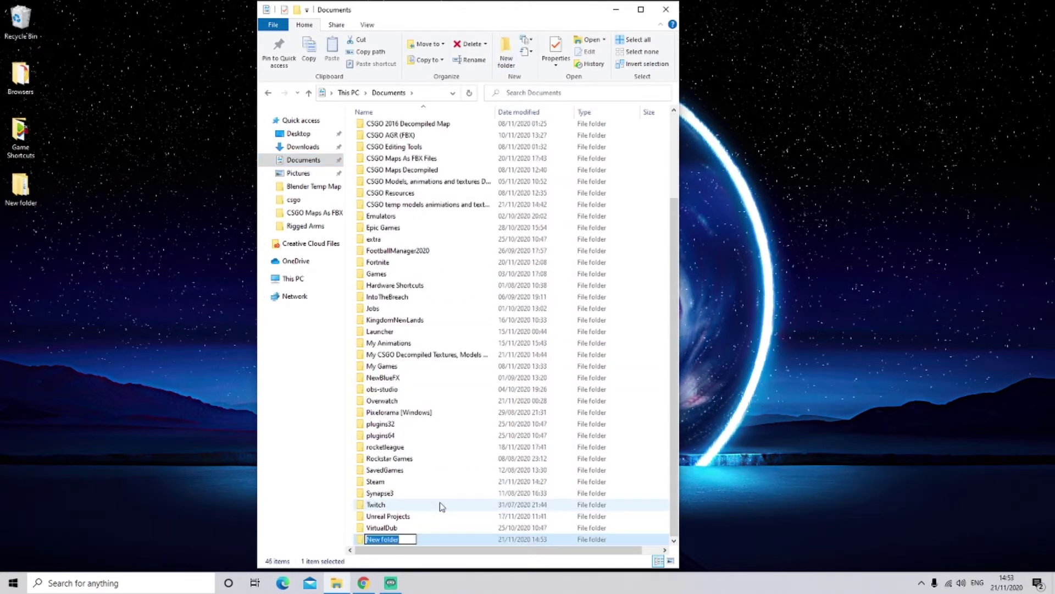
pyautogui.press('BackSpace')
pyautogui.write('B')
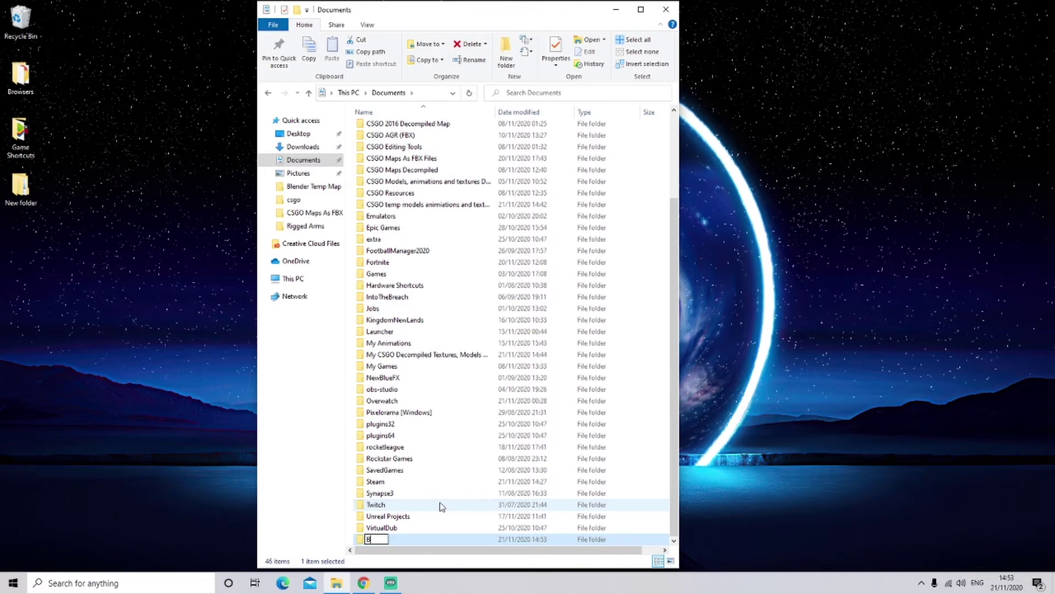
pyautogui.write('lender addond')
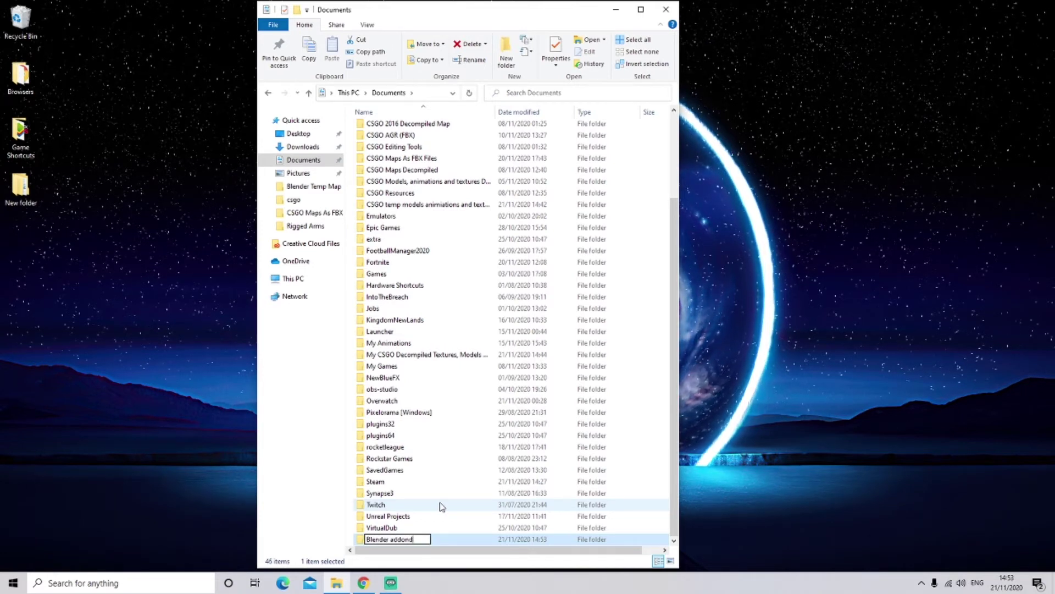
pyautogui.press('BackSpace')
pyautogui.write('s')
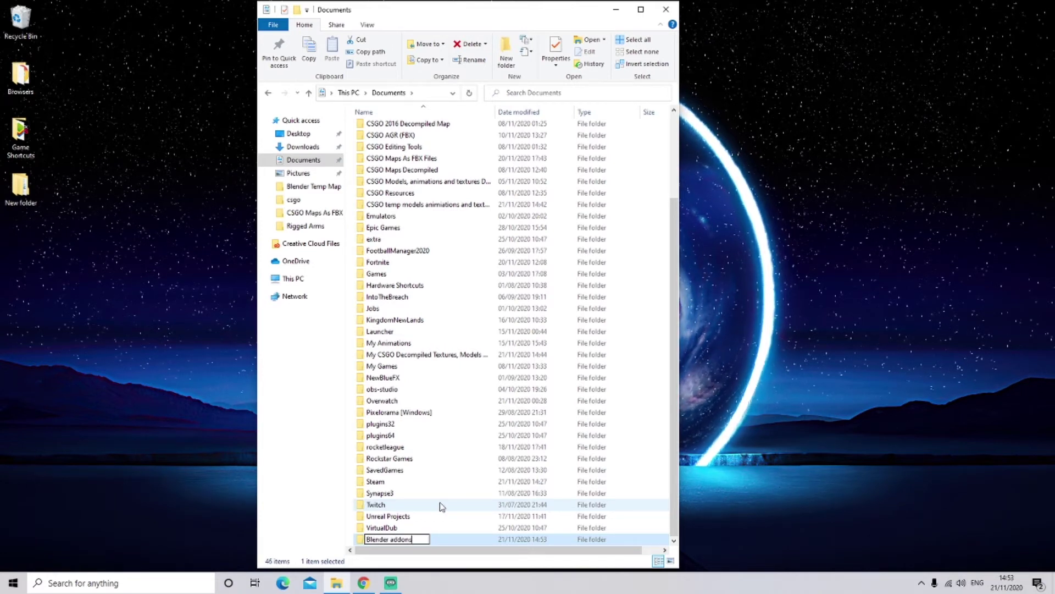
pyautogui.click(473, 543)
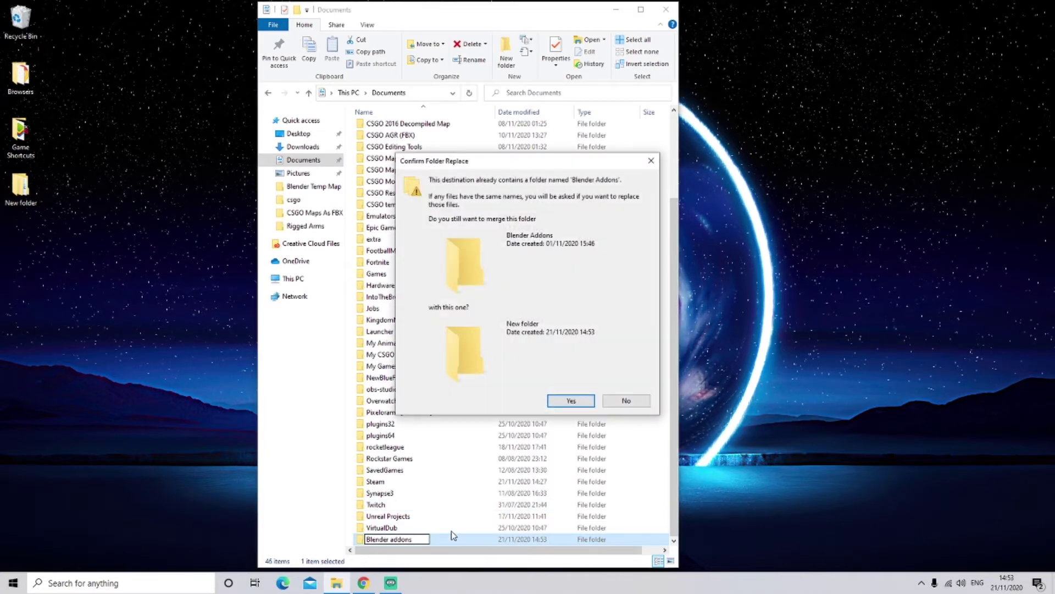
pyautogui.click(626, 401)
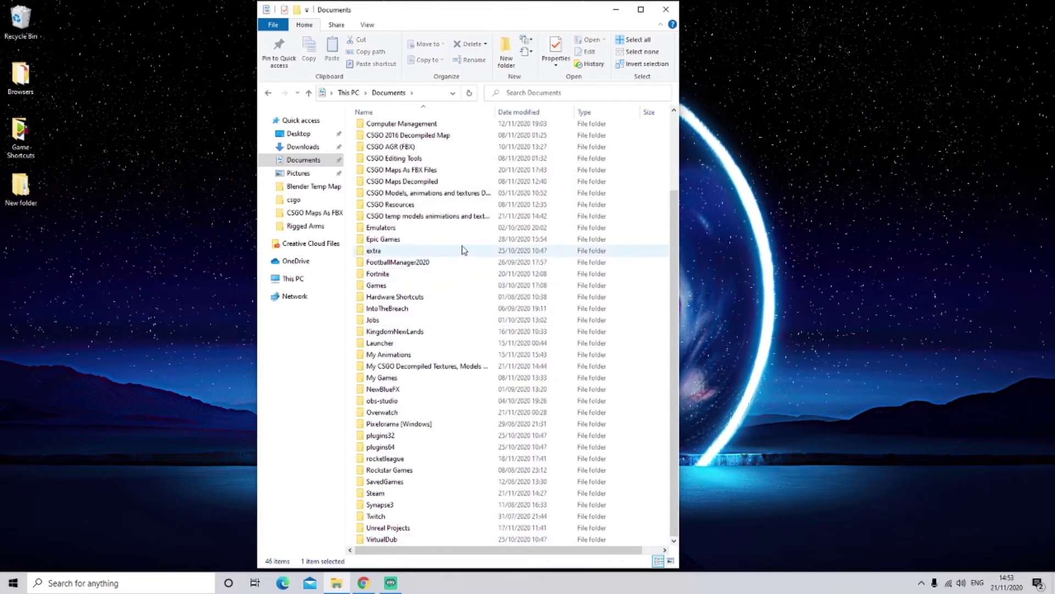
# Open the existing Blender Addons folder in Documents and move its window closer to the middle of the desktop
pyautogui.scroll(2, 468, 229)
pyautogui.scroll(1, 468, 230)
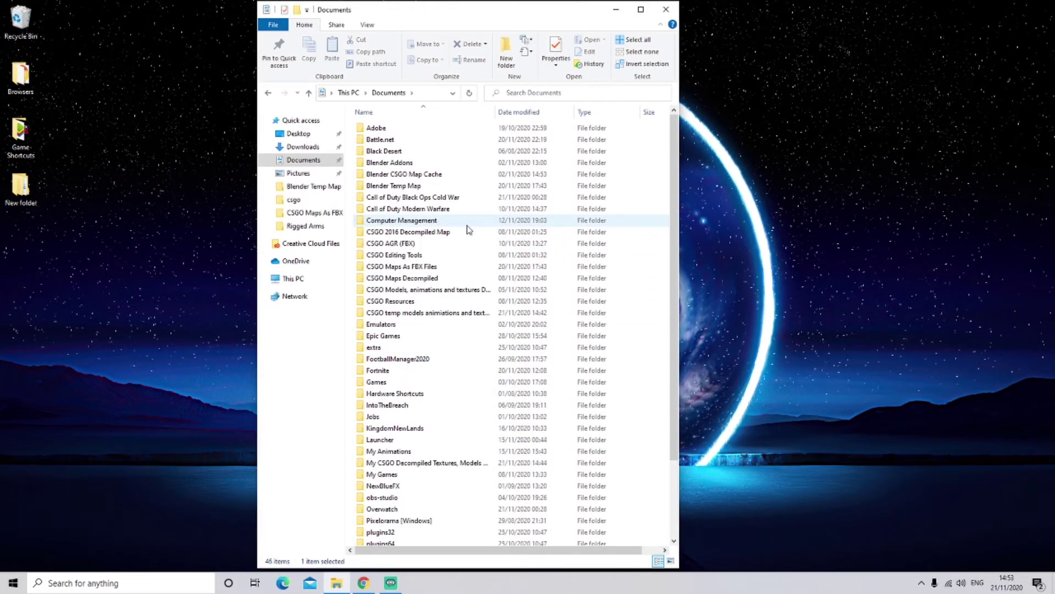
pyautogui.doubleClick(433, 164)
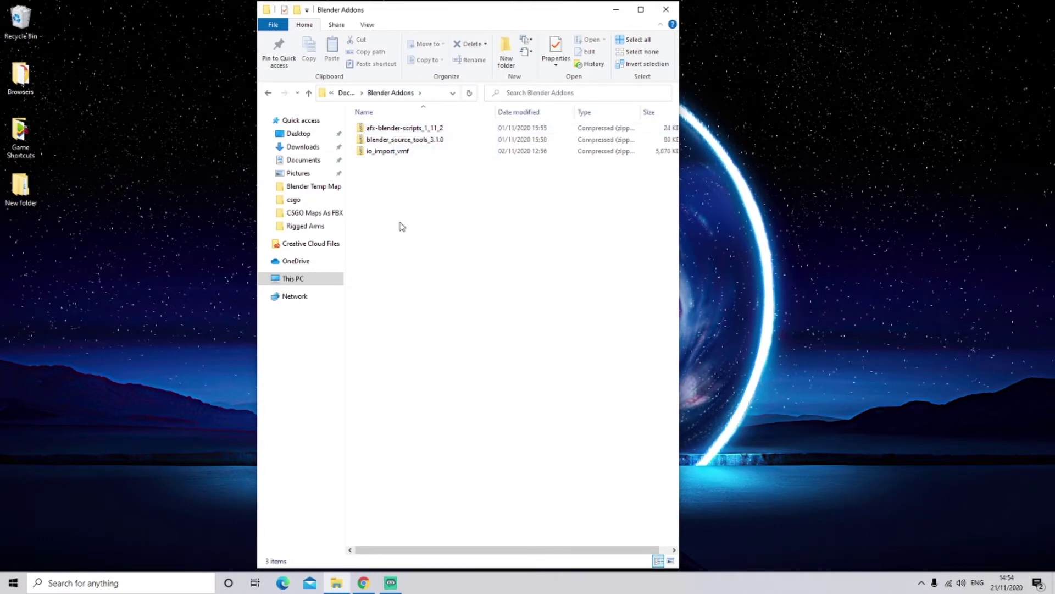
pyautogui.moveTo(408, 12); pyautogui.dragTo(519, 28)
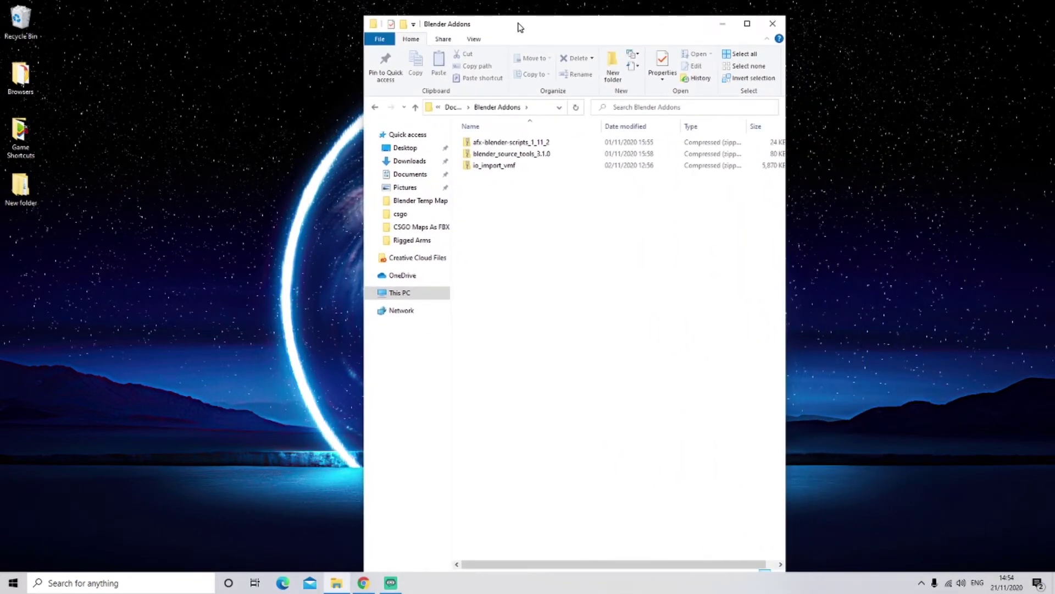
pyautogui.click(516, 107)
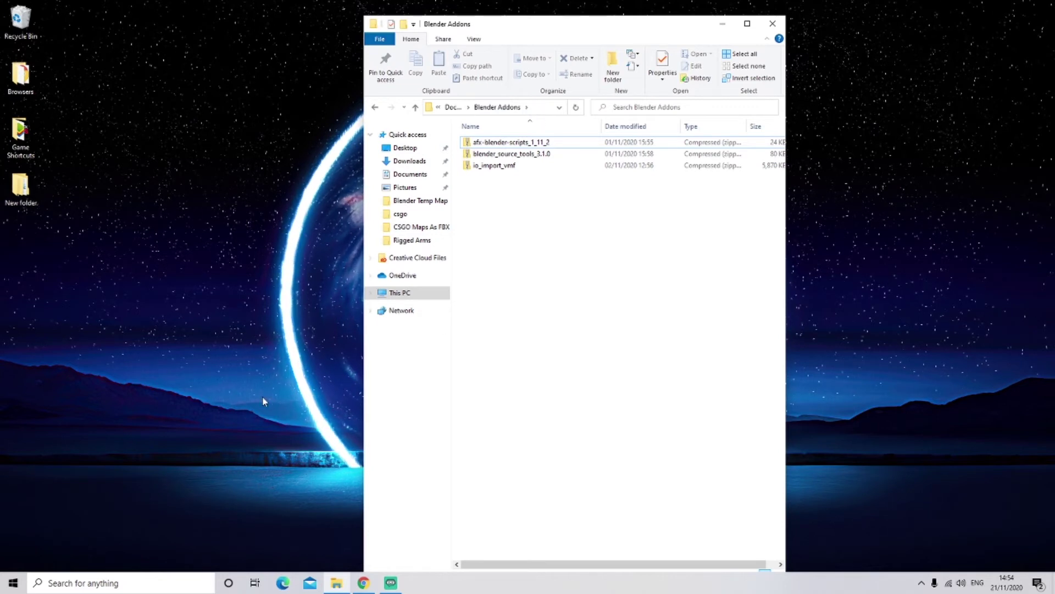
# Search Windows for "blender", launch Blender and dismiss its splash screen
pyautogui.click(139, 582)
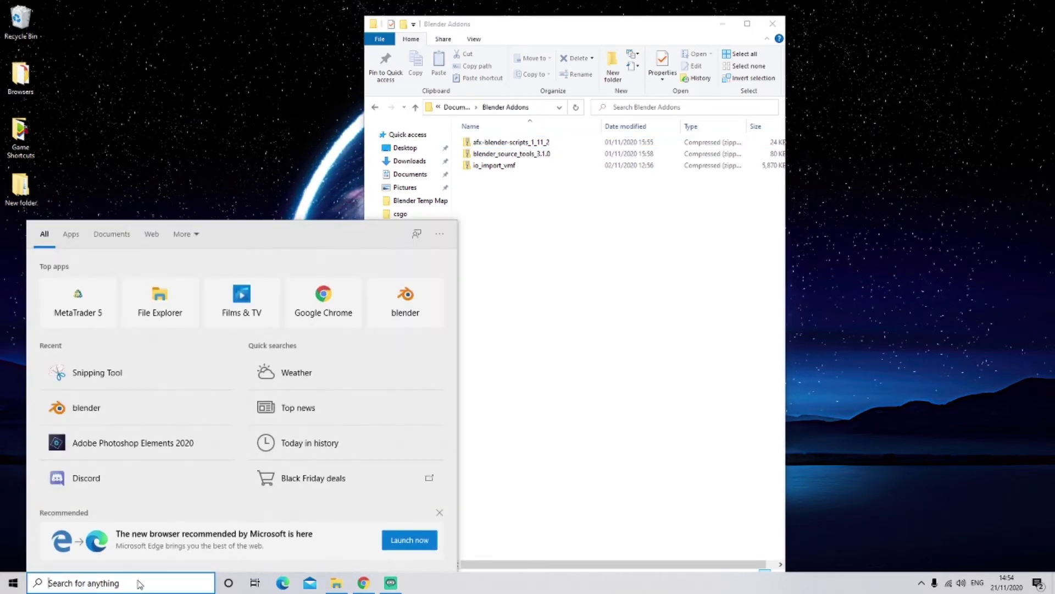
pyautogui.write('blender')
pyautogui.press('Return')
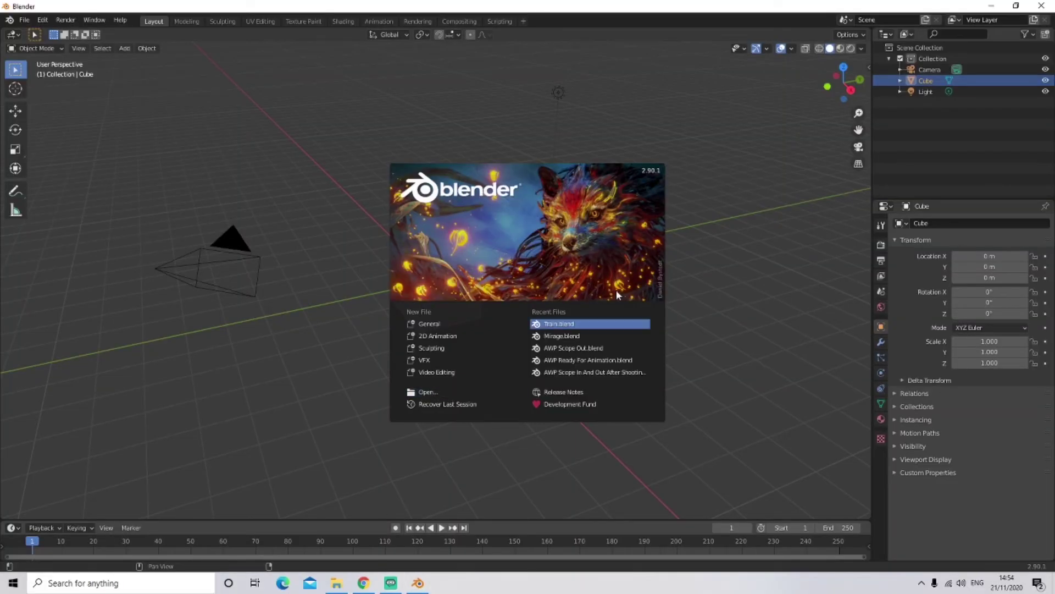
pyautogui.click(782, 251)
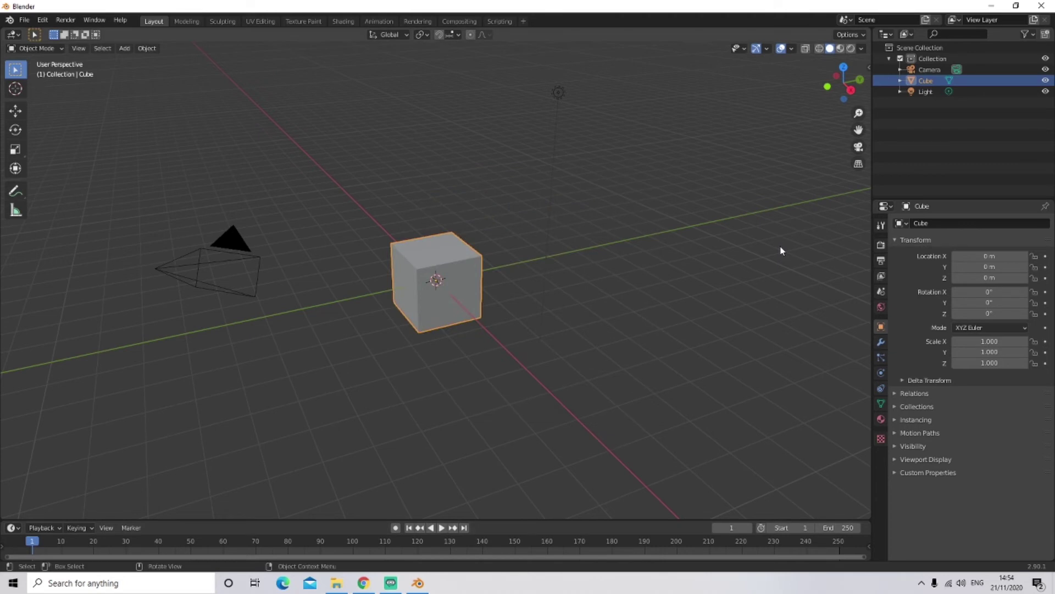
# Open the preferences and browse to blender_source_tools_3.1.0.zip in Documents\Blender Addons for add-on installation, cancelling without installing it
pyautogui.click(43, 21)
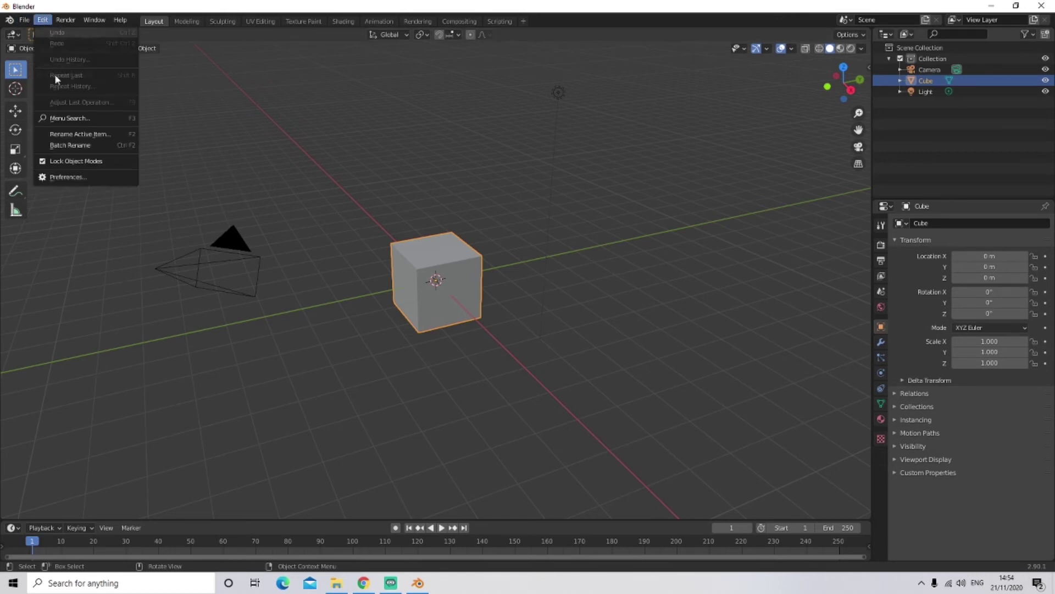
pyautogui.click(85, 177)
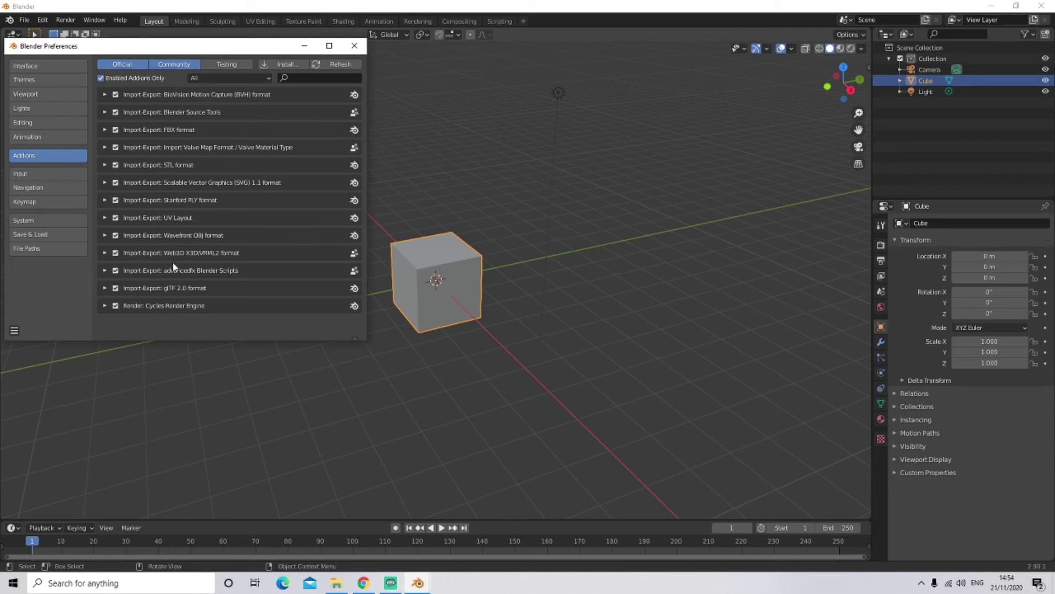
pyautogui.click(283, 65)
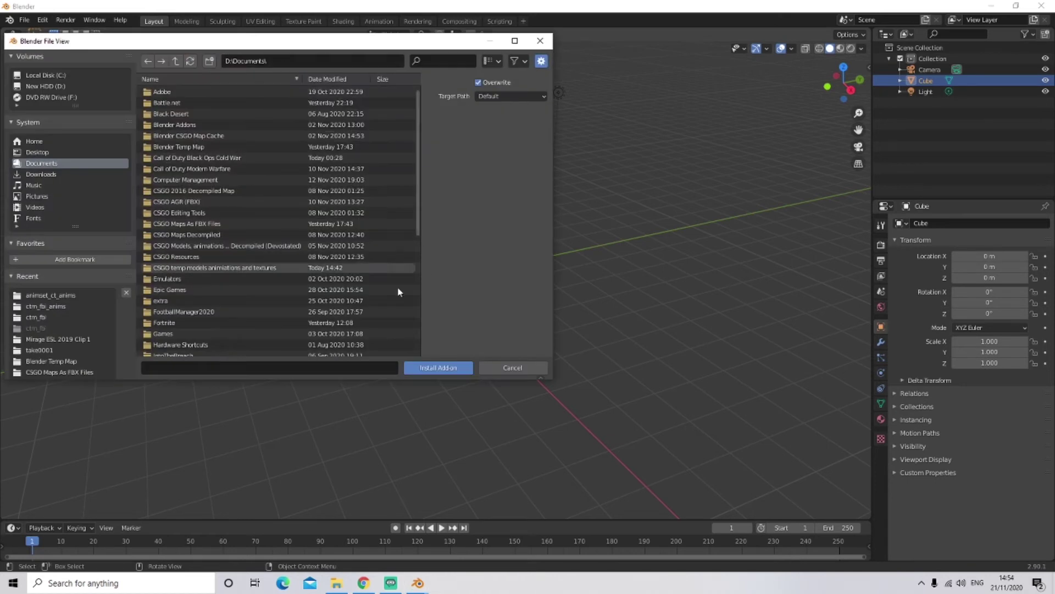
pyautogui.click(314, 61)
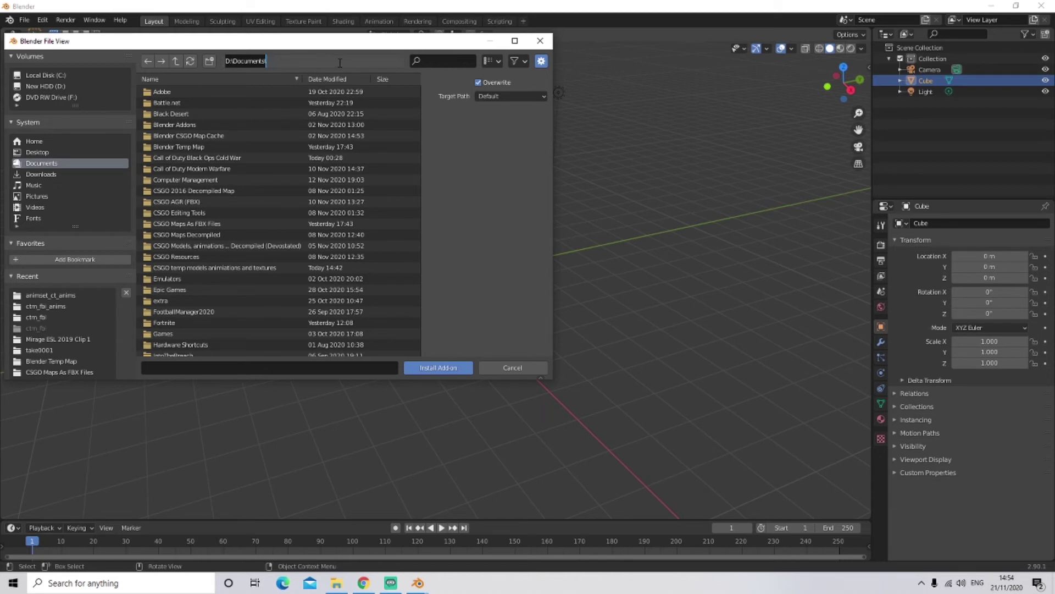
pyautogui.press('Return')
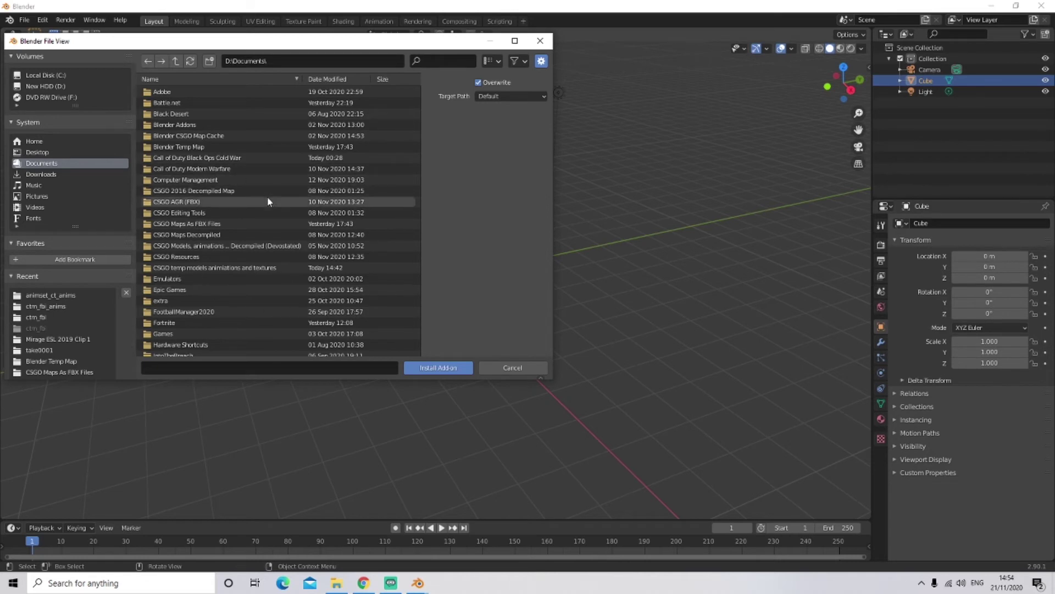
pyautogui.doubleClick(176, 127)
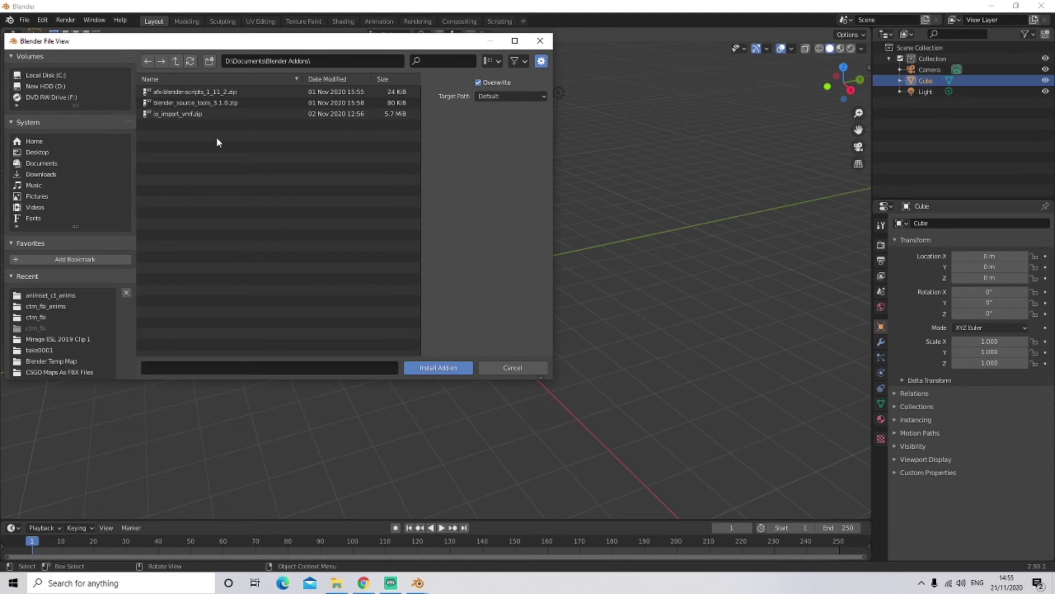
pyautogui.click(242, 103)
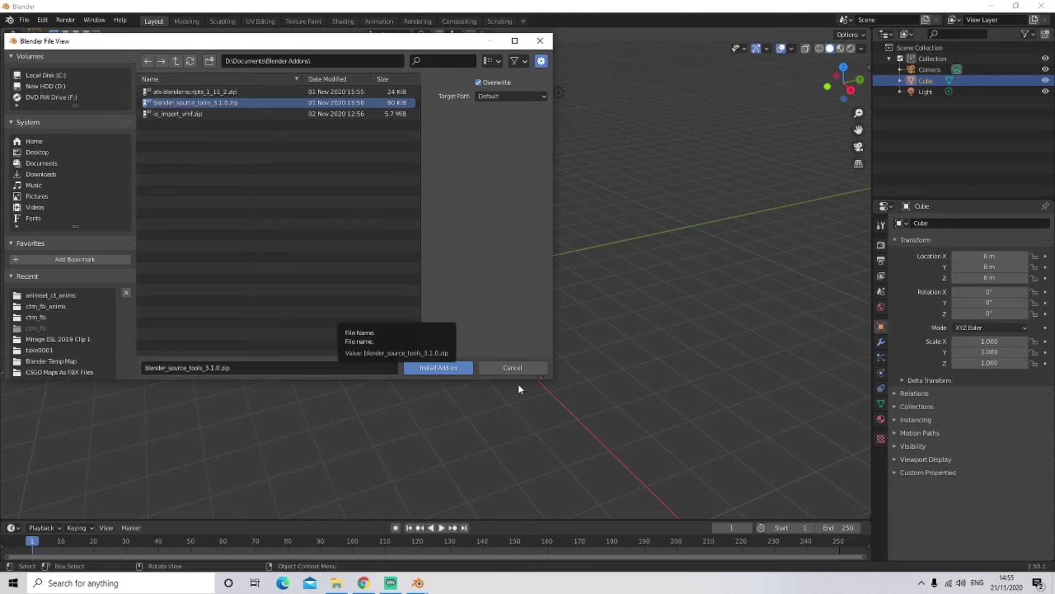
pyautogui.click(513, 368)
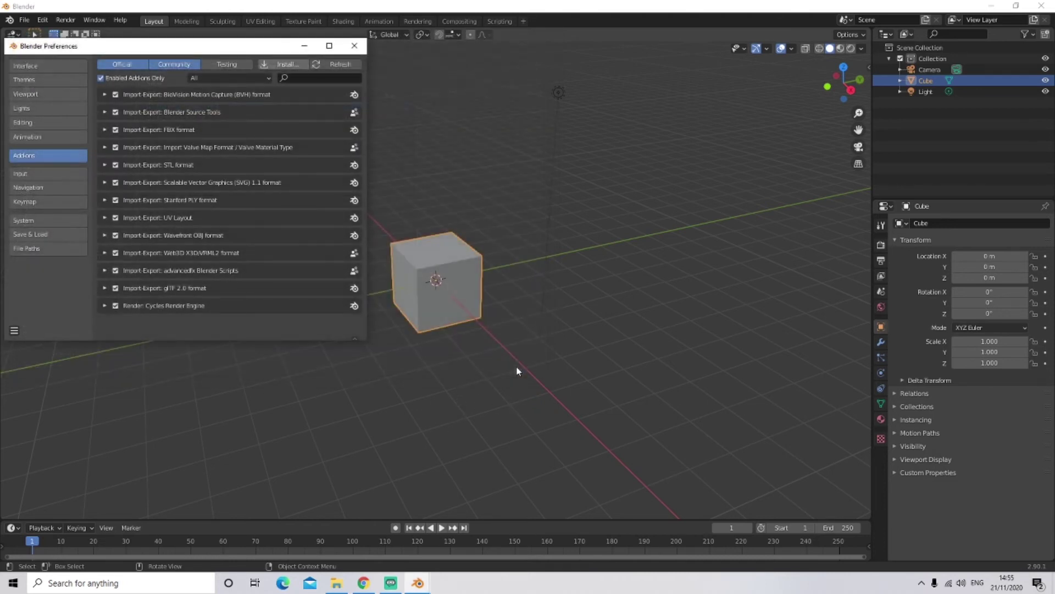
# Move the preferences window nearer the middle of the screen and search the enabled add-ons for "blender"
pyautogui.moveTo(59, 52); pyautogui.dragTo(334, 68)
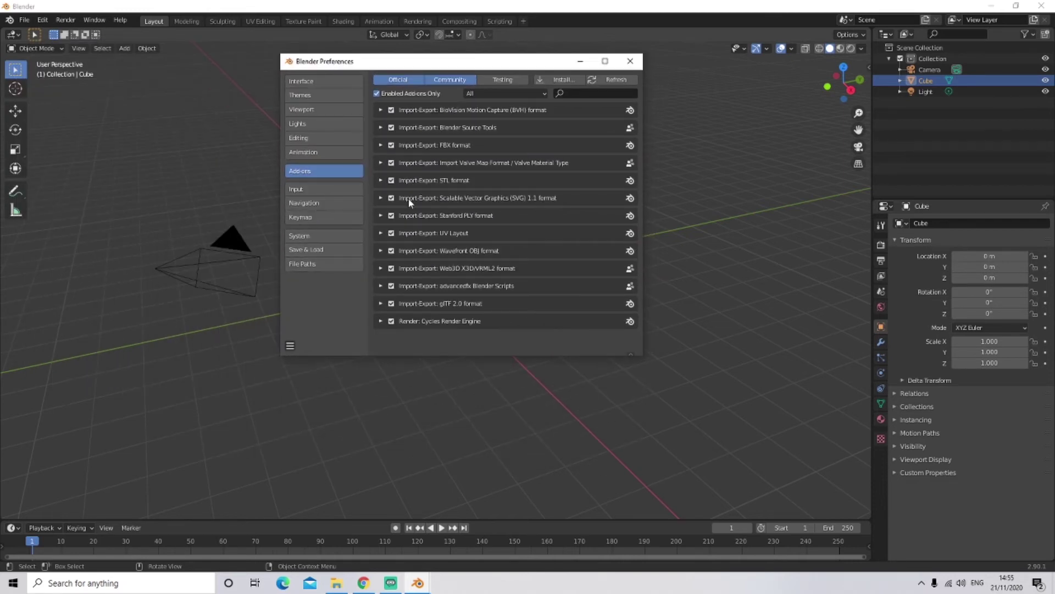
pyautogui.click(573, 92)
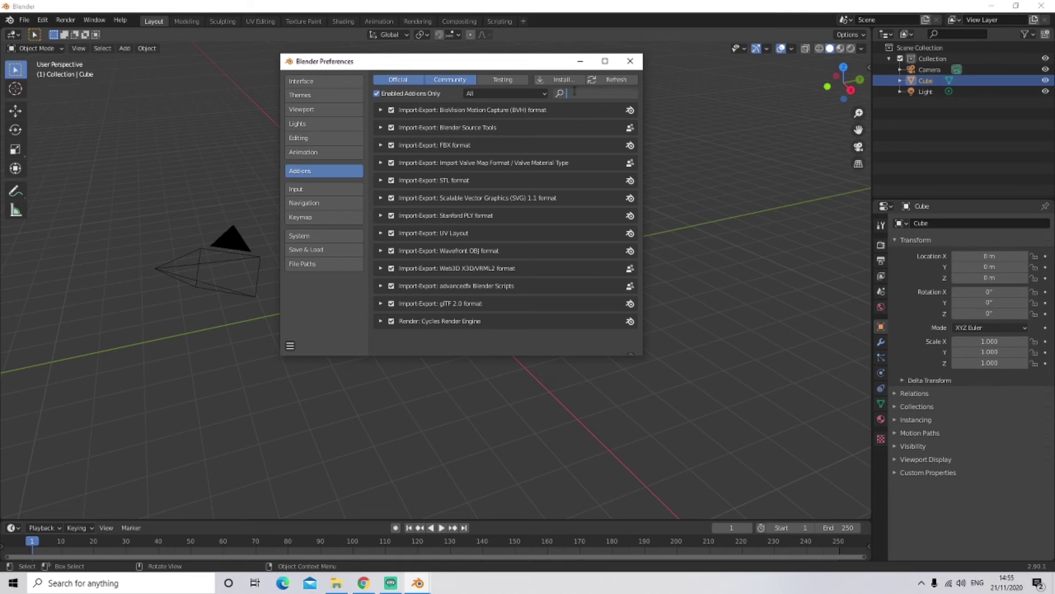
pyautogui.write('blender')
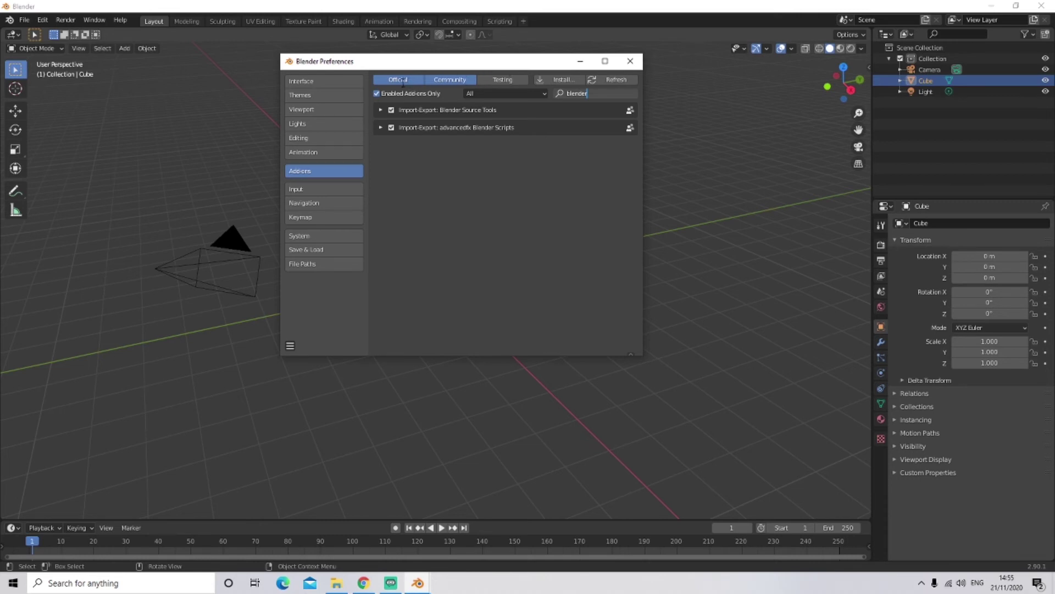
# Compare the filtered add-ons across the Official, Community and Testing support levels, finish with only Community active, and close the preferences
pyautogui.click(396, 80)
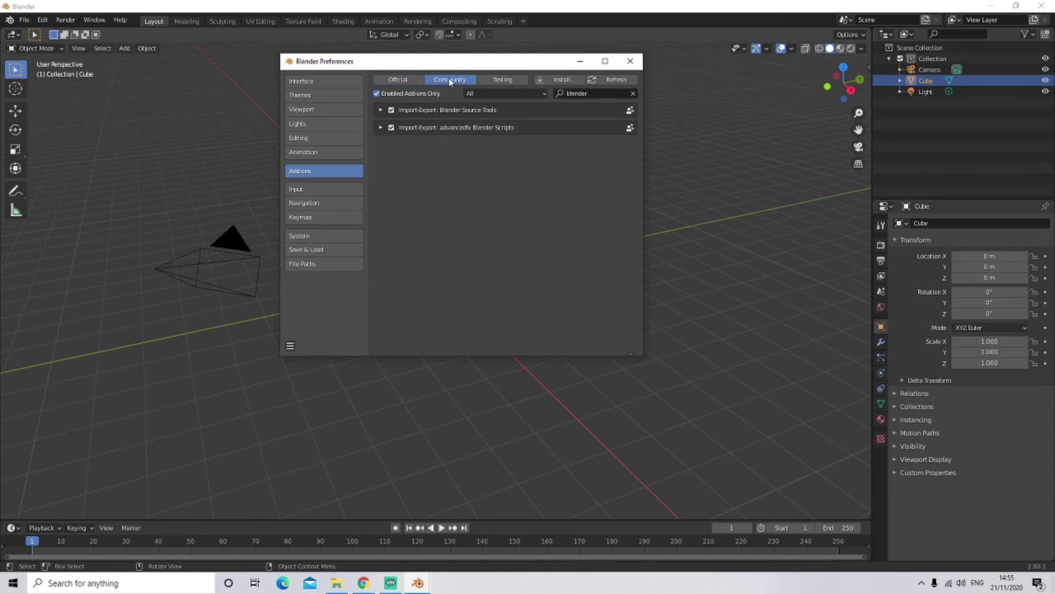
pyautogui.click(402, 80)
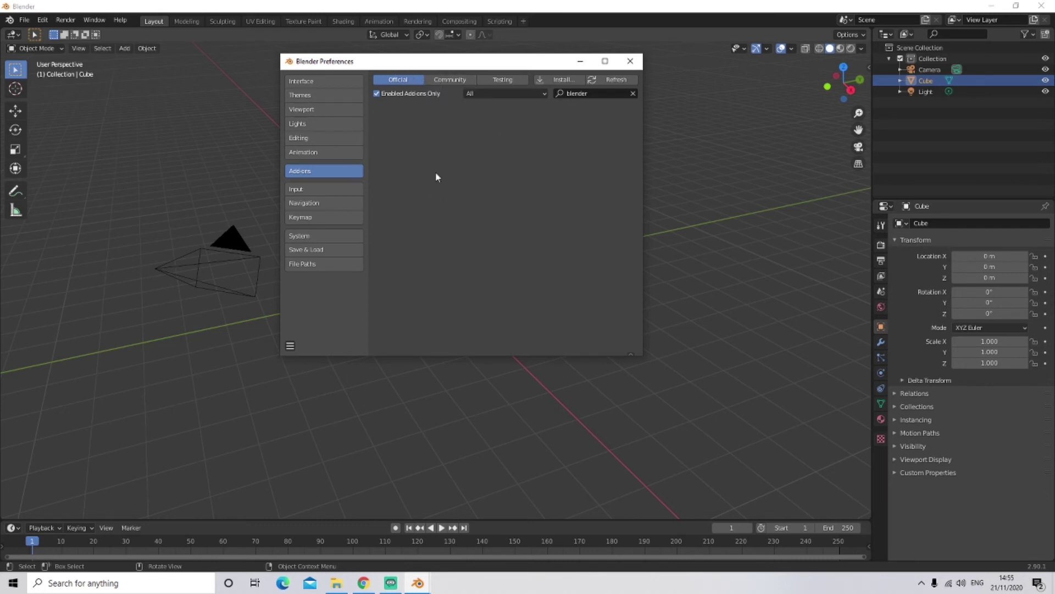
pyautogui.click(449, 80)
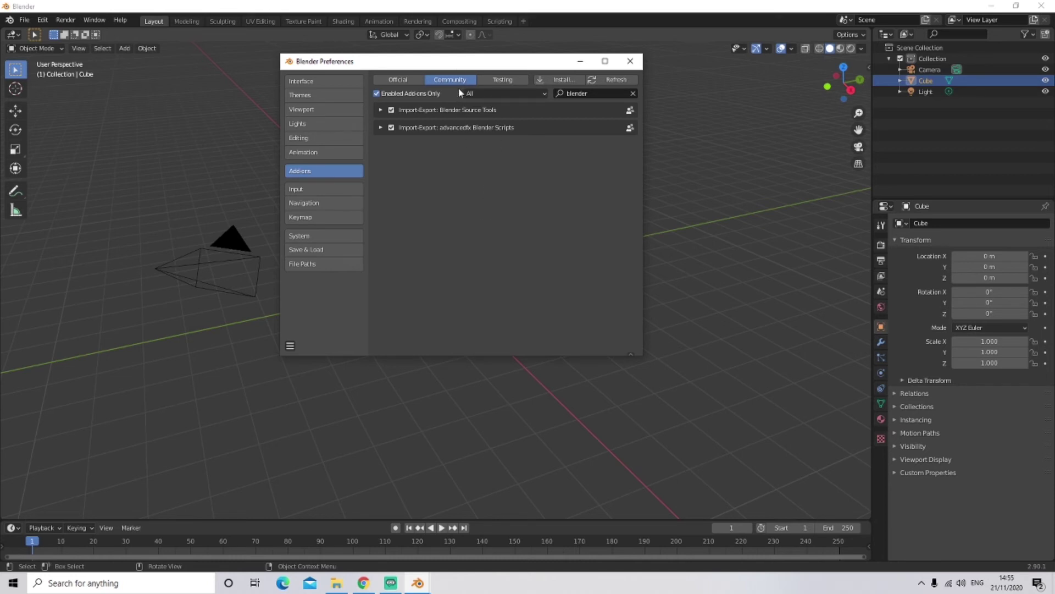
pyautogui.click(418, 81)
pyautogui.click(445, 79)
pyautogui.click(484, 79)
pyautogui.click(448, 80)
pyautogui.click(401, 80)
pyautogui.keyDown('shift'); pyautogui.click(450, 82); pyautogui.keyUp('shift')
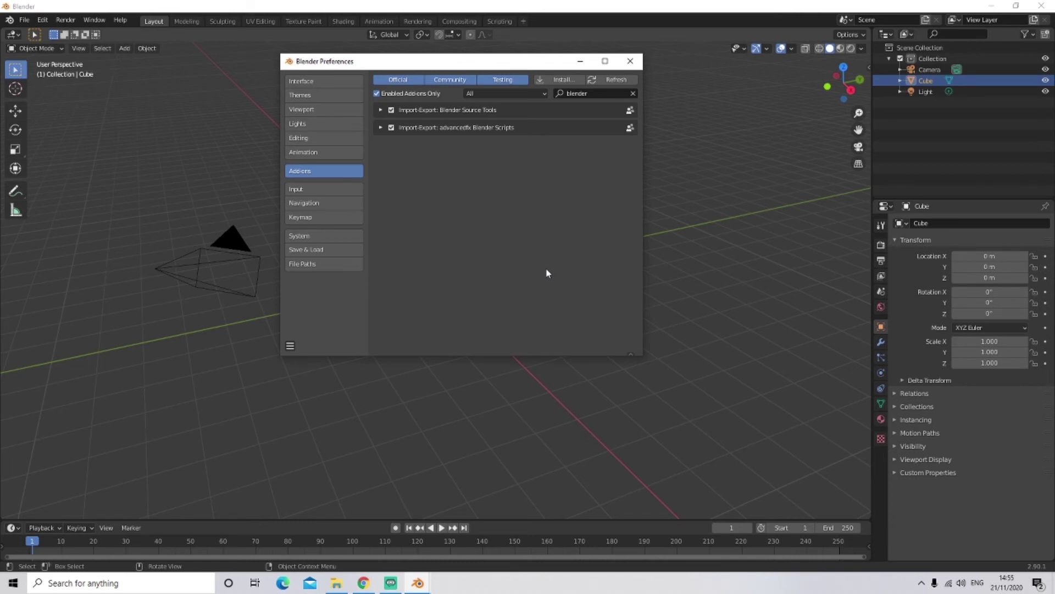
pyautogui.click(442, 80)
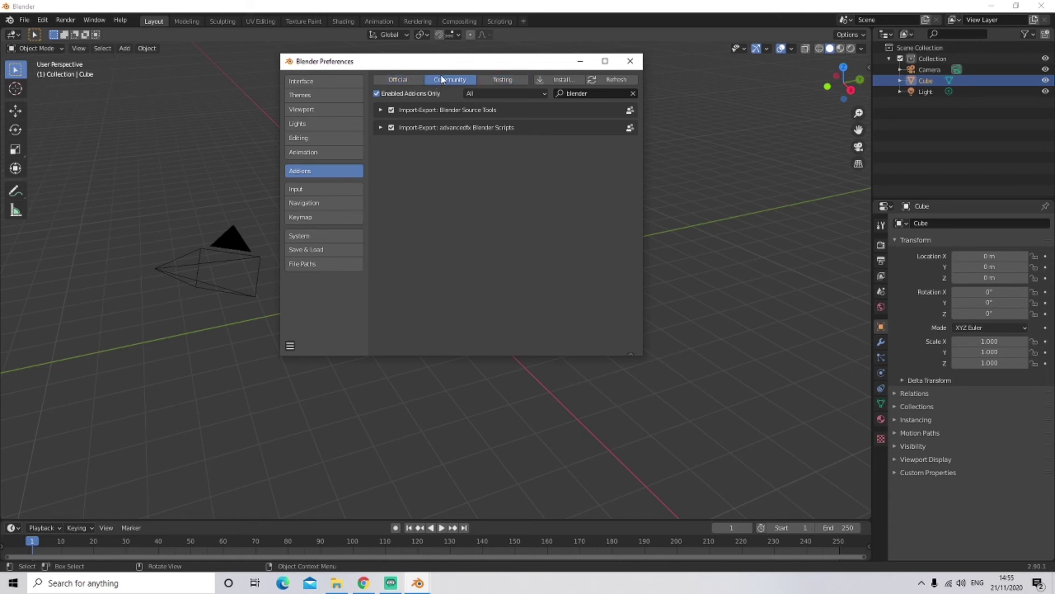
pyautogui.keyDown('shift'); pyautogui.click(509, 82); pyautogui.keyUp('shift')
pyautogui.keyDown('shift'); pyautogui.click(417, 79); pyautogui.keyUp('shift')
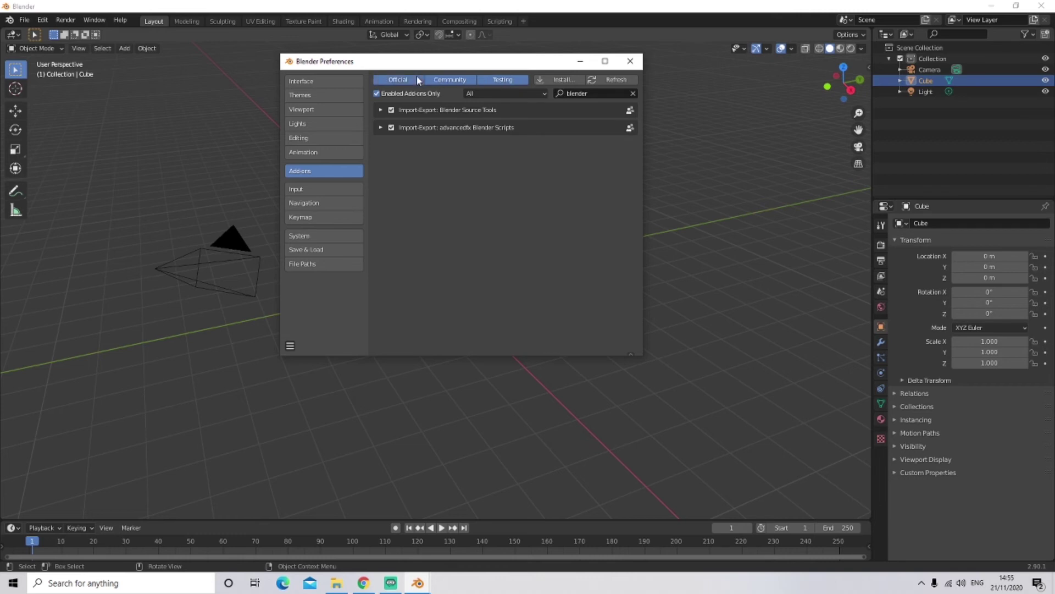
pyautogui.click(485, 81)
pyautogui.click(398, 81)
pyautogui.click(503, 80)
pyautogui.click(452, 83)
pyautogui.click(398, 80)
pyautogui.click(458, 78)
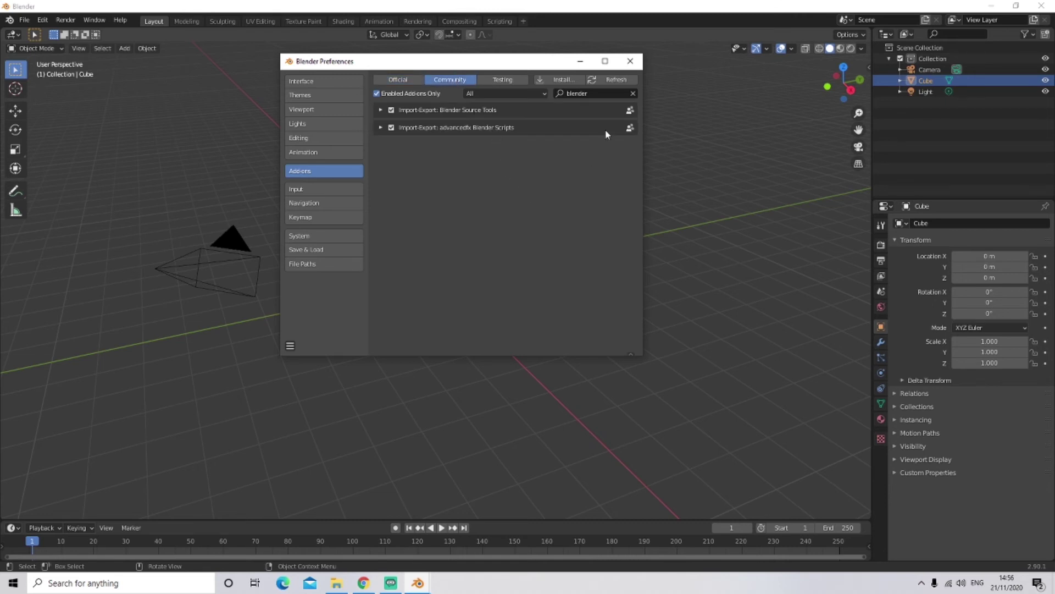
pyautogui.click(631, 62)
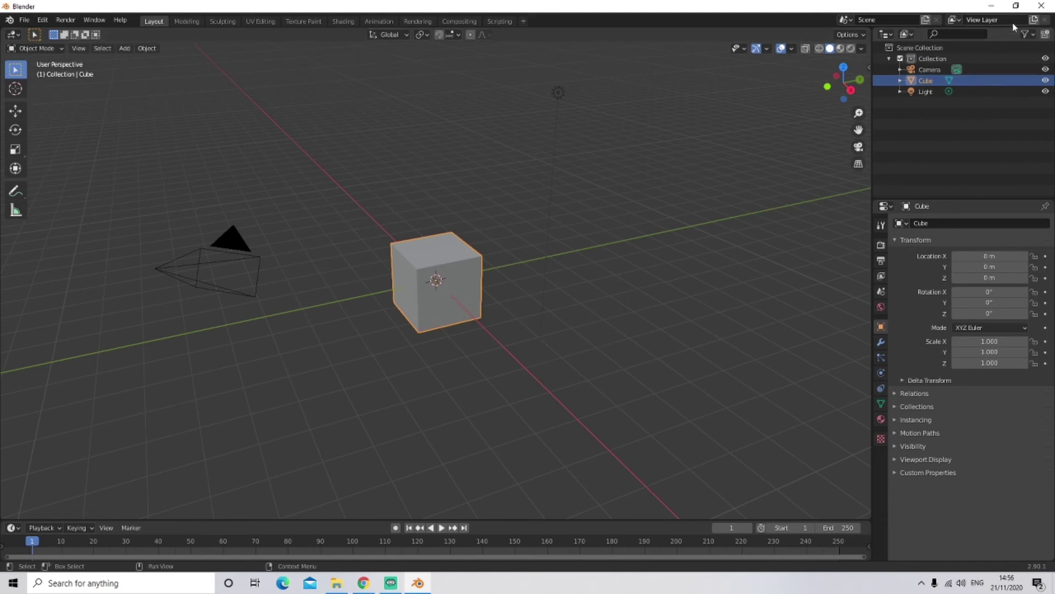
# Restart Blender, dismissing its splash screen, and delete the default collection with its camera, cube and light
pyautogui.click(1044, 7)
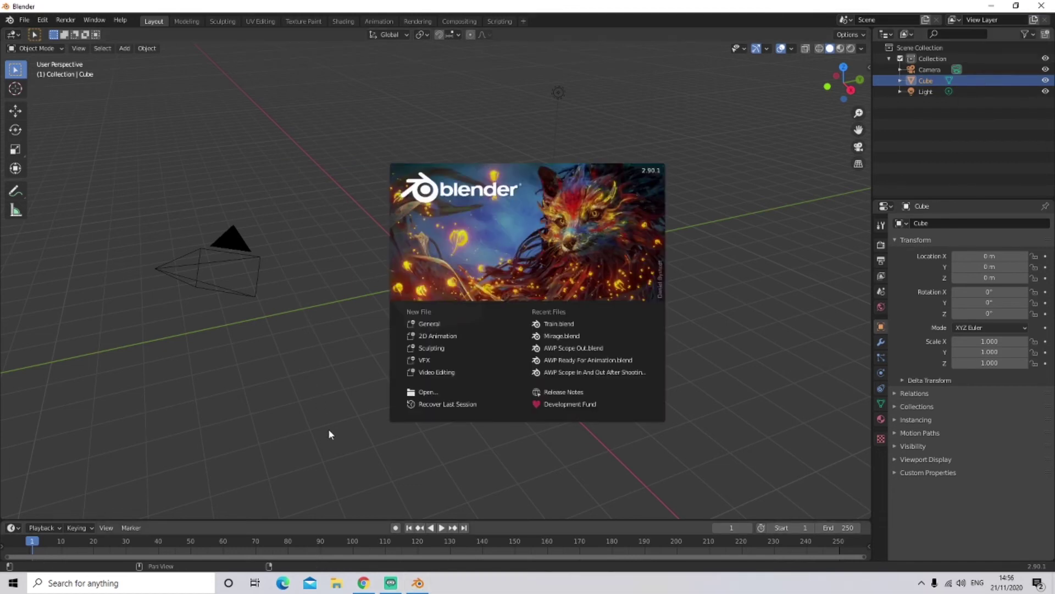
pyautogui.click(337, 351)
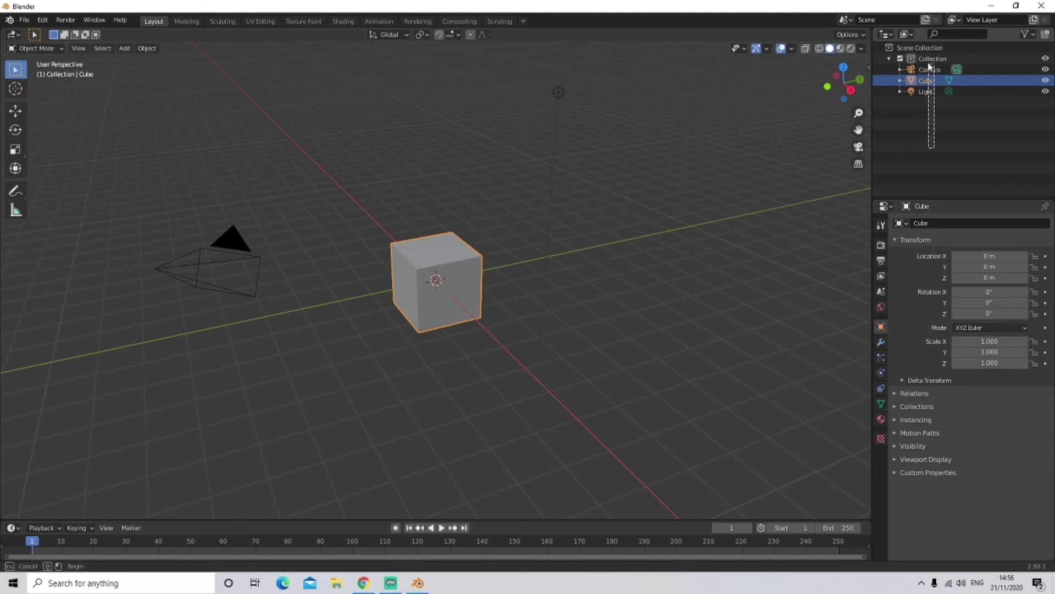
pyautogui.press('a')
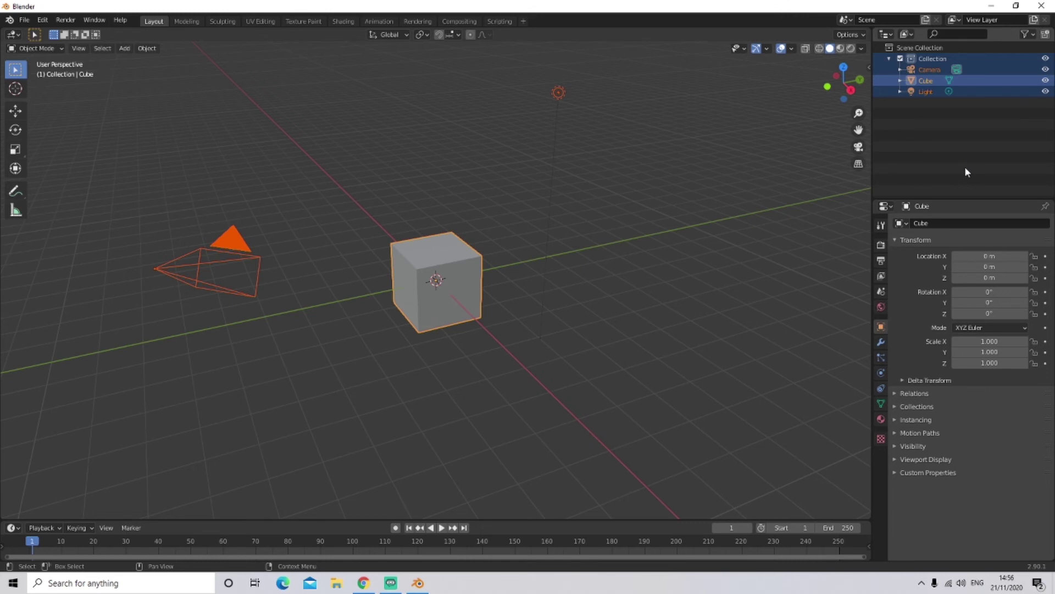
pyautogui.press('Delete')
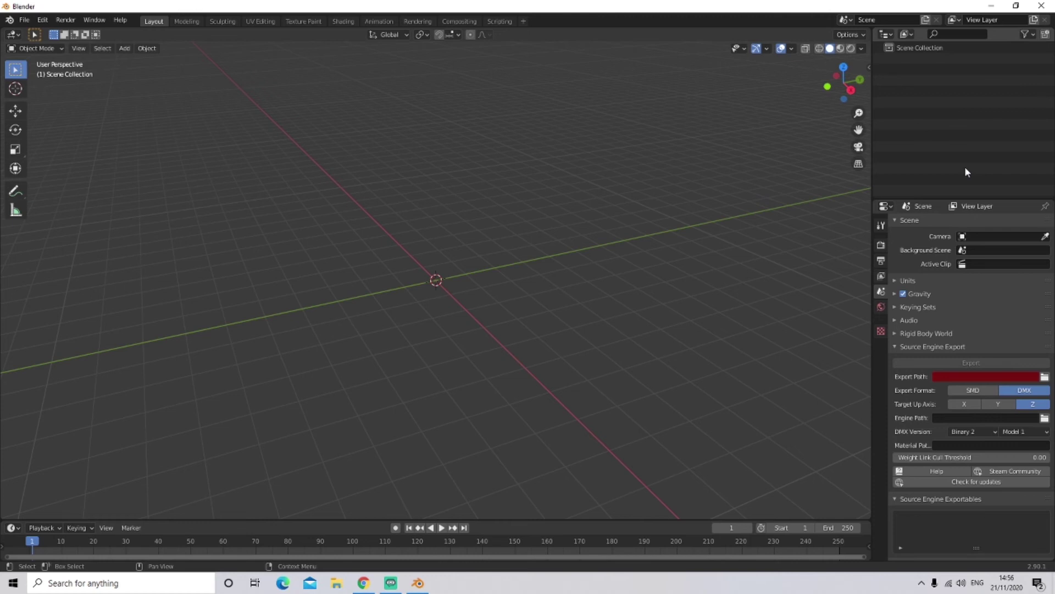
# Start a Source Engine import and browse to the decompiled ctm_fbi files within the My CSGO Decompiled Textures, Models folder in Documents
pyautogui.click(23, 21)
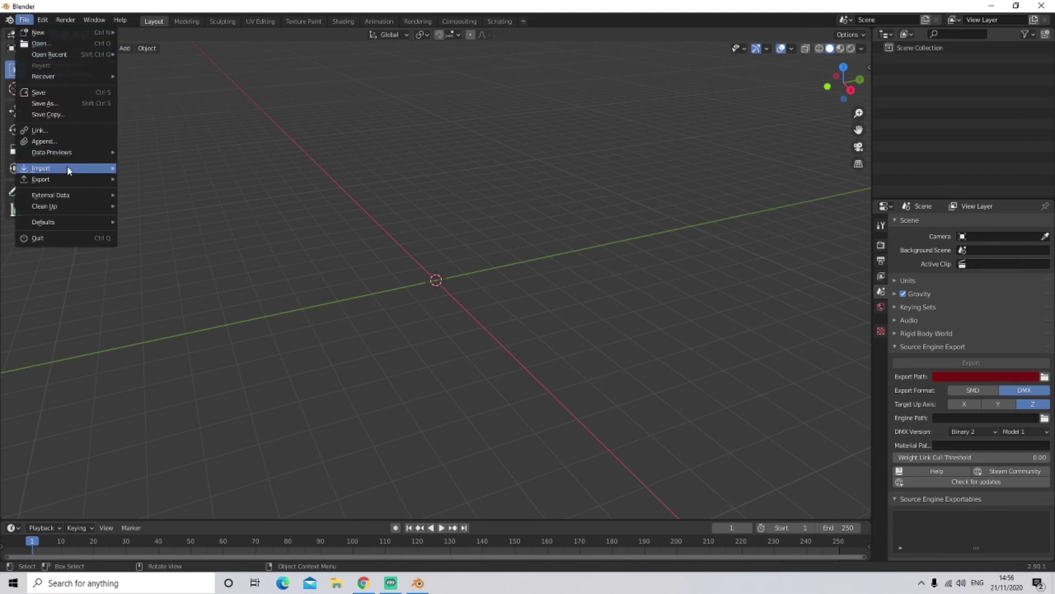
pyautogui.moveTo(68, 168)
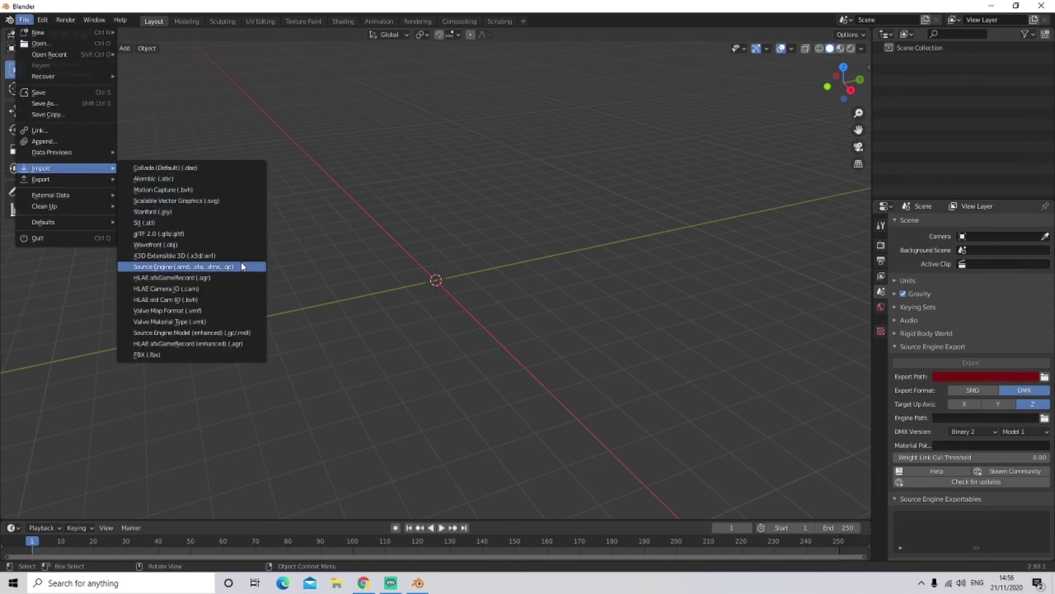
pyautogui.click(181, 272)
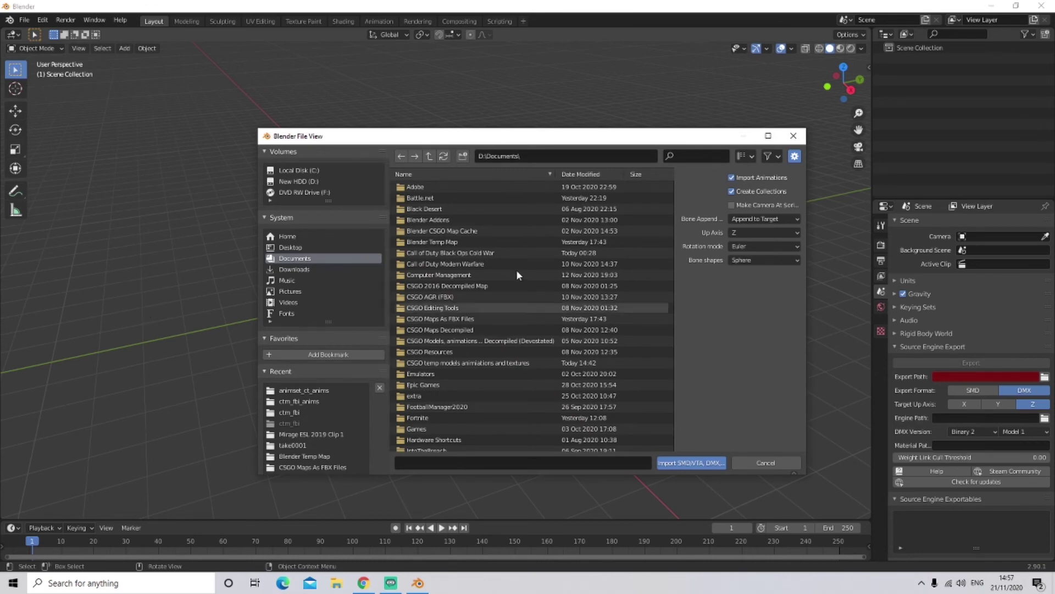
pyautogui.moveTo(460, 139); pyautogui.dragTo(434, 81)
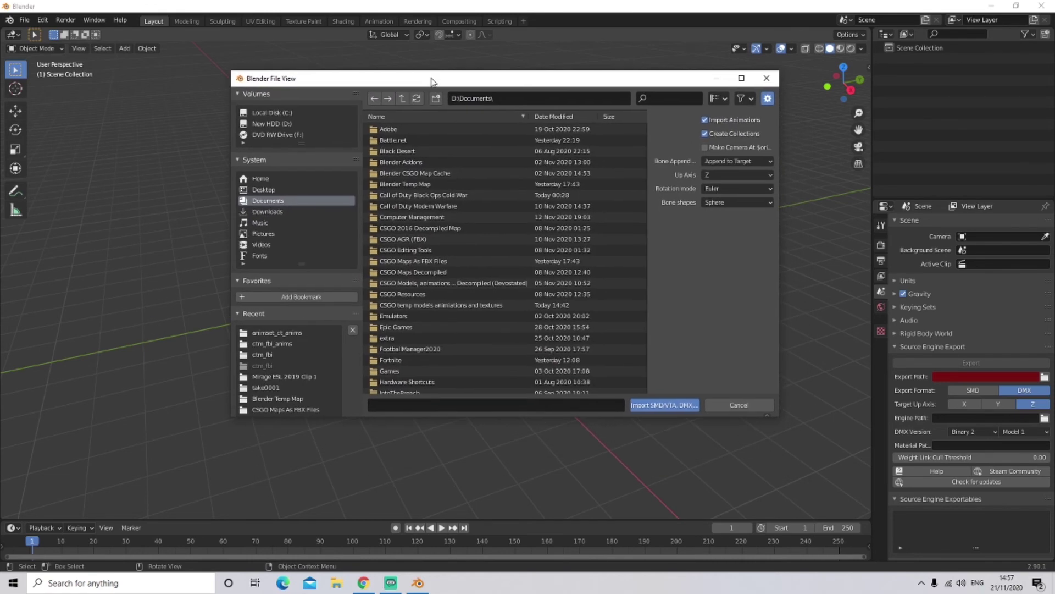
pyautogui.scroll(-10, 477, 378)
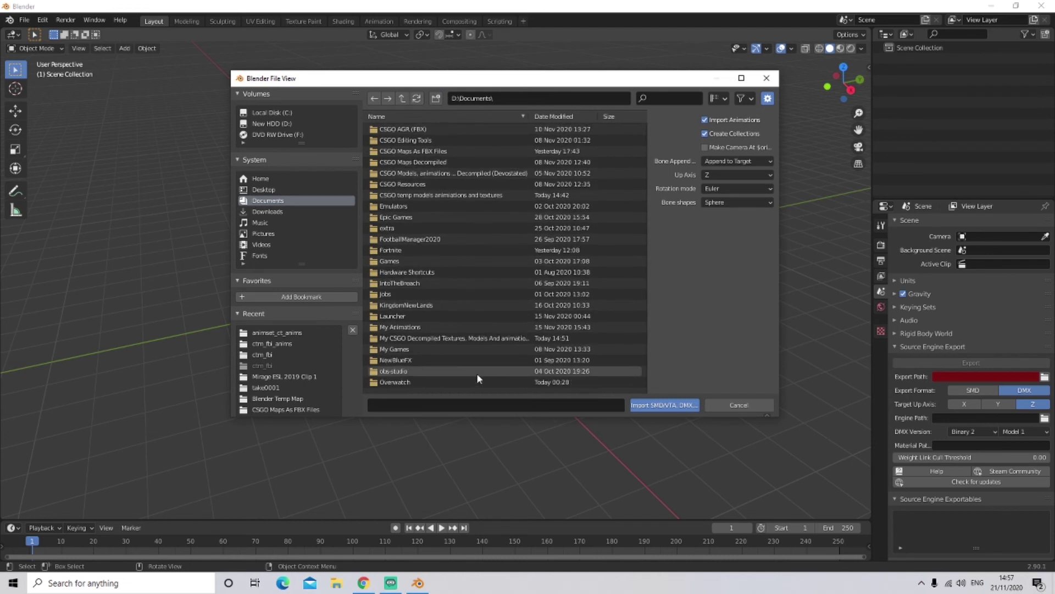
pyautogui.scroll(-1, 477, 378)
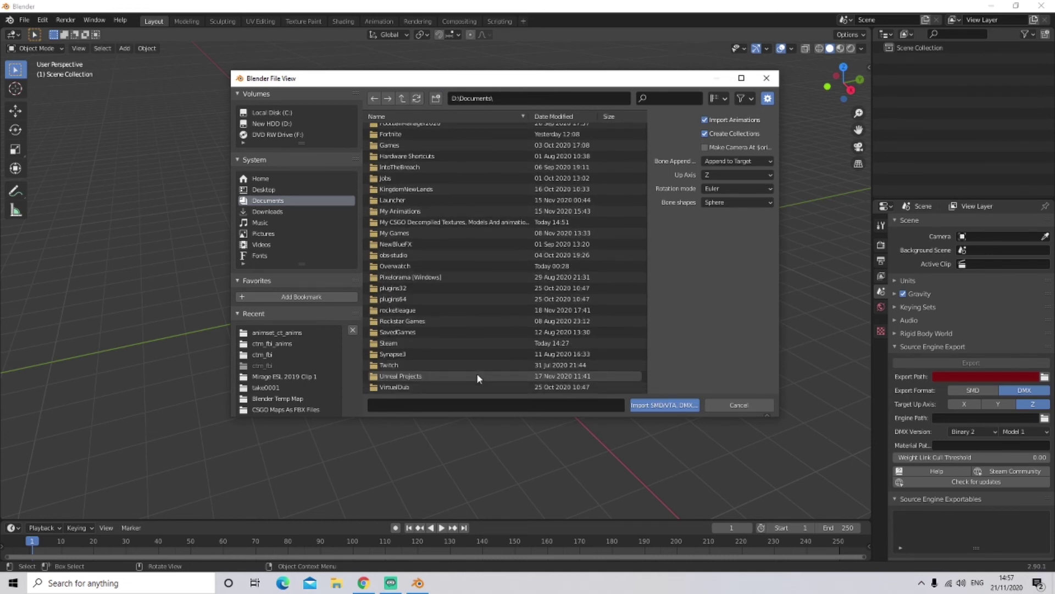
pyautogui.doubleClick(430, 223)
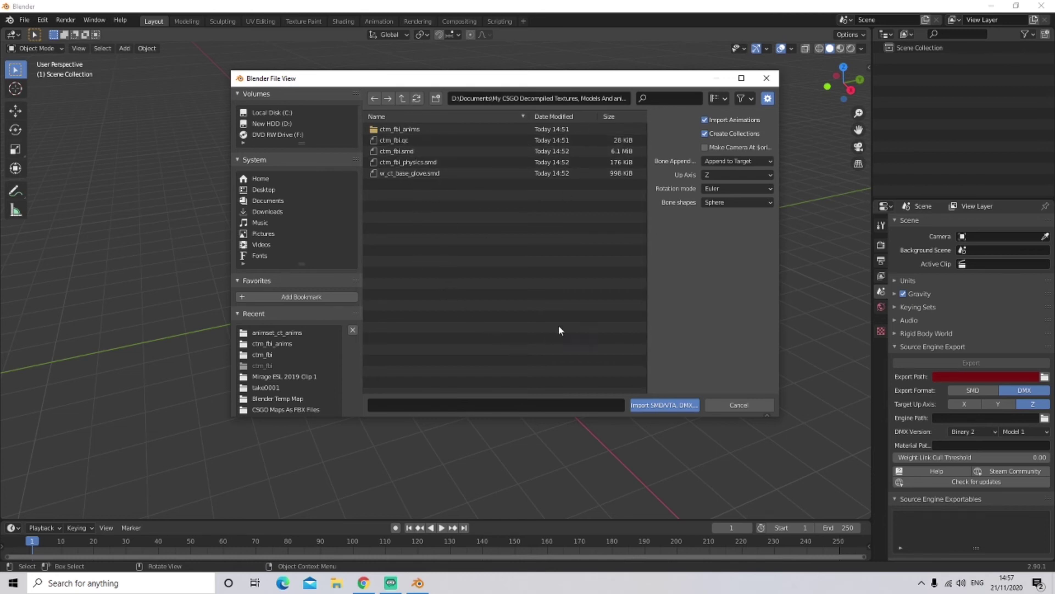
# Import ctm_fbi.smd with Import Animations and Create Collections turned off, and bring the whole player model into view
pyautogui.click(414, 153)
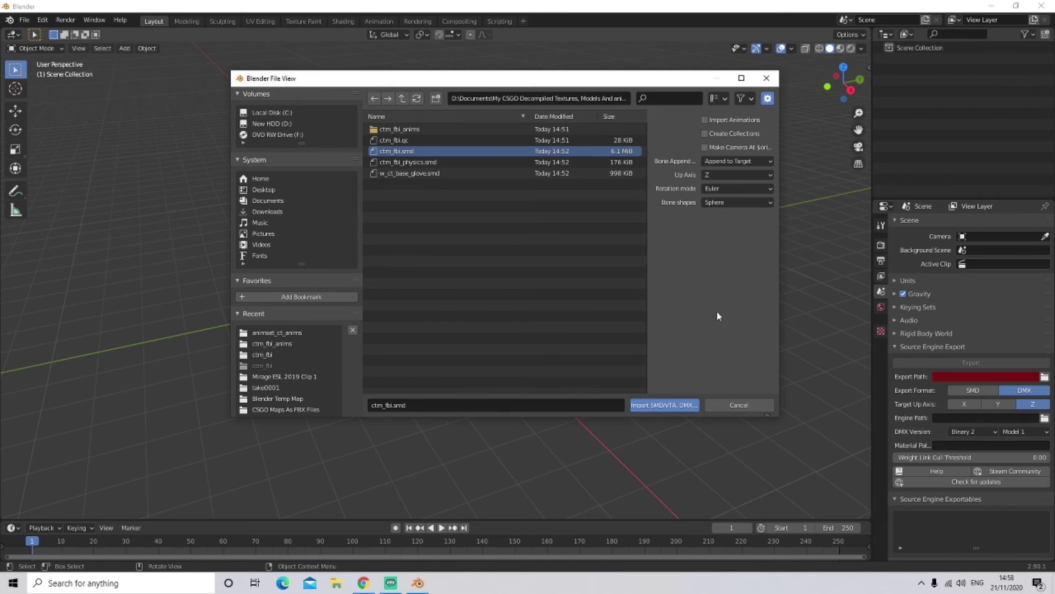
pyautogui.click(661, 407)
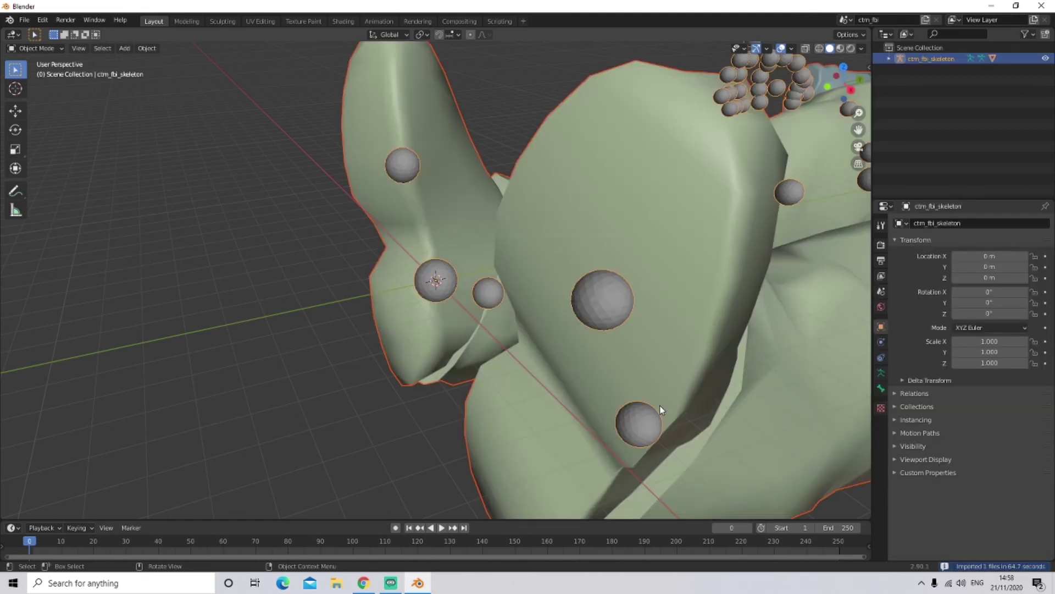
pyautogui.scroll(-6, 669, 401)
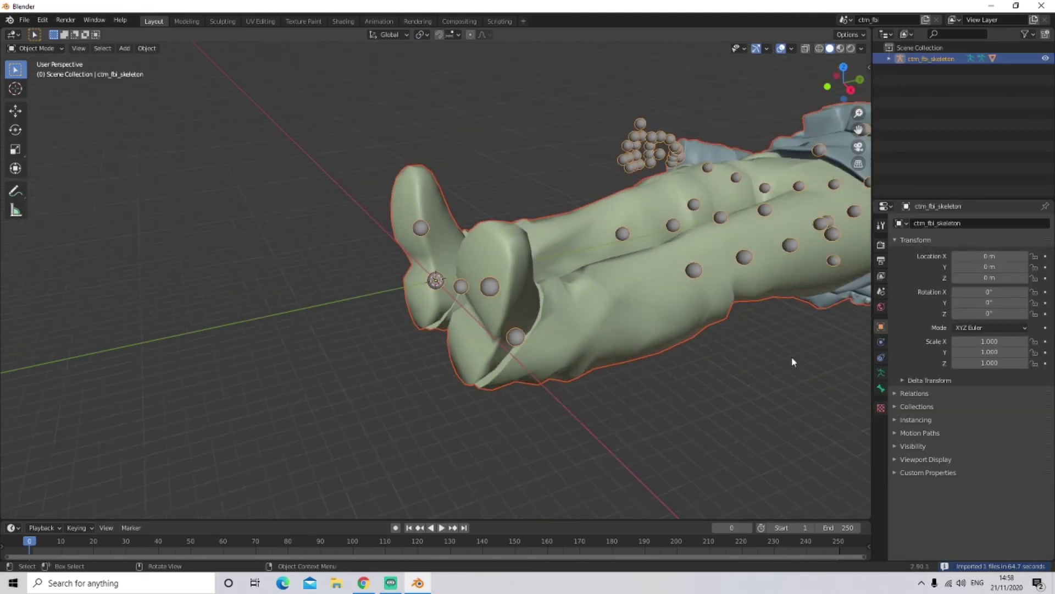
pyautogui.scroll(-5, 791, 356)
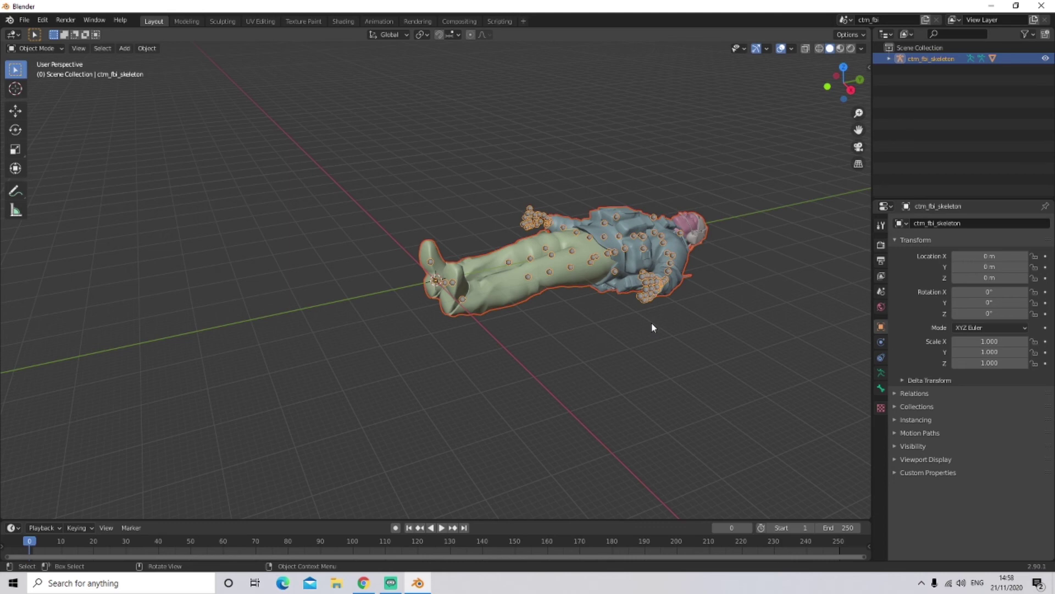
pyautogui.moveTo(664, 353); pyautogui.dragTo(665, 302, button='middle')
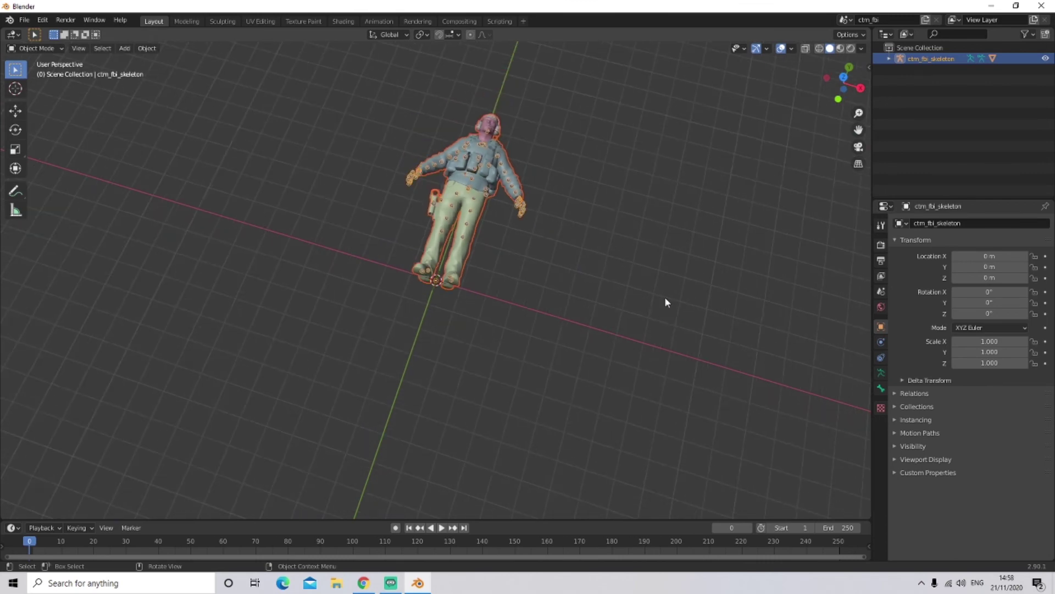
# Import w_ct_base_glove.smd as a Source Engine file with bones set to Append to Target and animations and collections off
pyautogui.moveTo(563, 228)
pyautogui.mouseDown(button='middle')
pyautogui.moveTo(573, 230)
pyautogui.moveTo(531, 226)
pyautogui.moveTo(567, 228)
pyautogui.mouseUp(button='middle')
pyautogui.scroll(4, 567, 229)
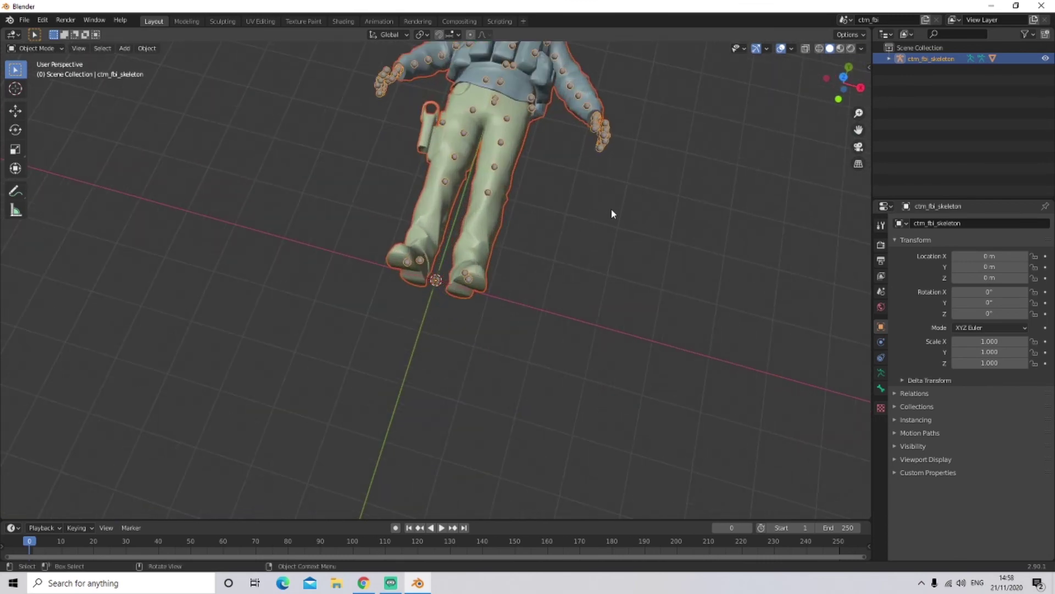
pyautogui.keyDown('shift'); pyautogui.moveTo(626, 198); pyautogui.dragTo(592, 259, button='middle'); pyautogui.keyUp('shift')
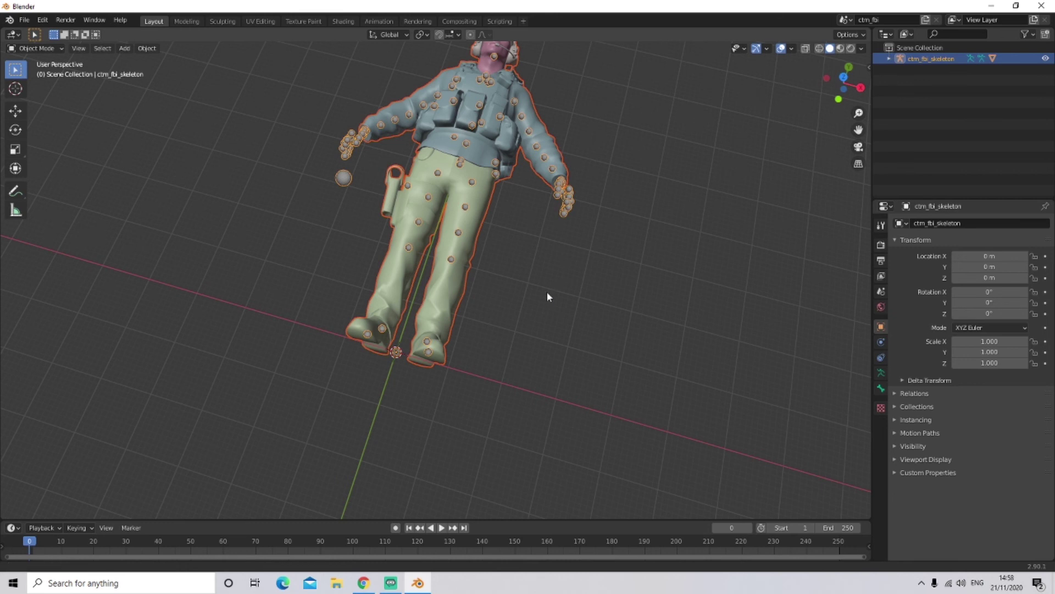
pyautogui.scroll(-4, 547, 292)
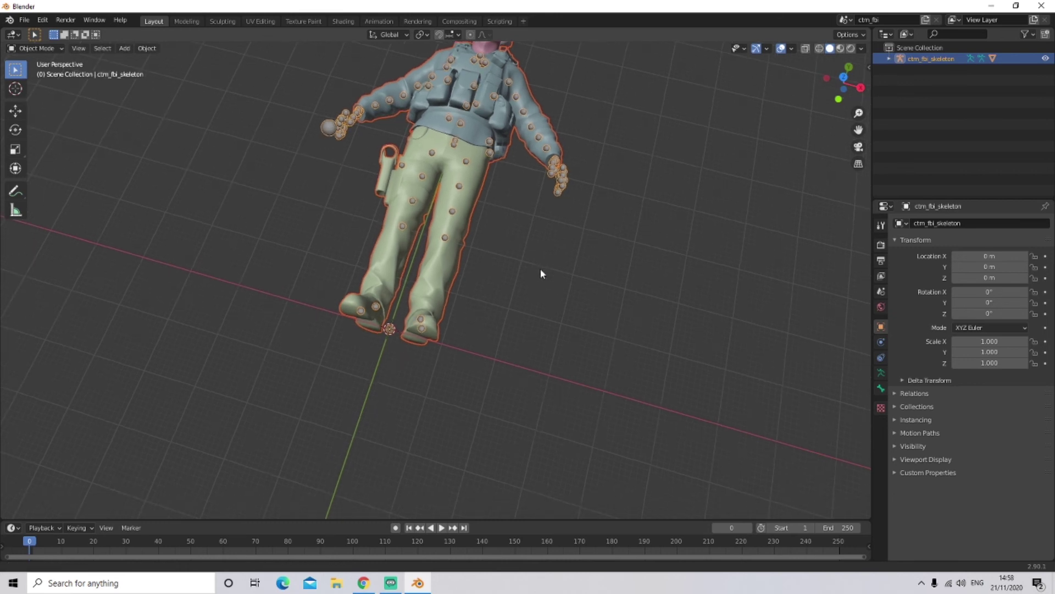
pyautogui.click(24, 20)
pyautogui.moveTo(98, 168)
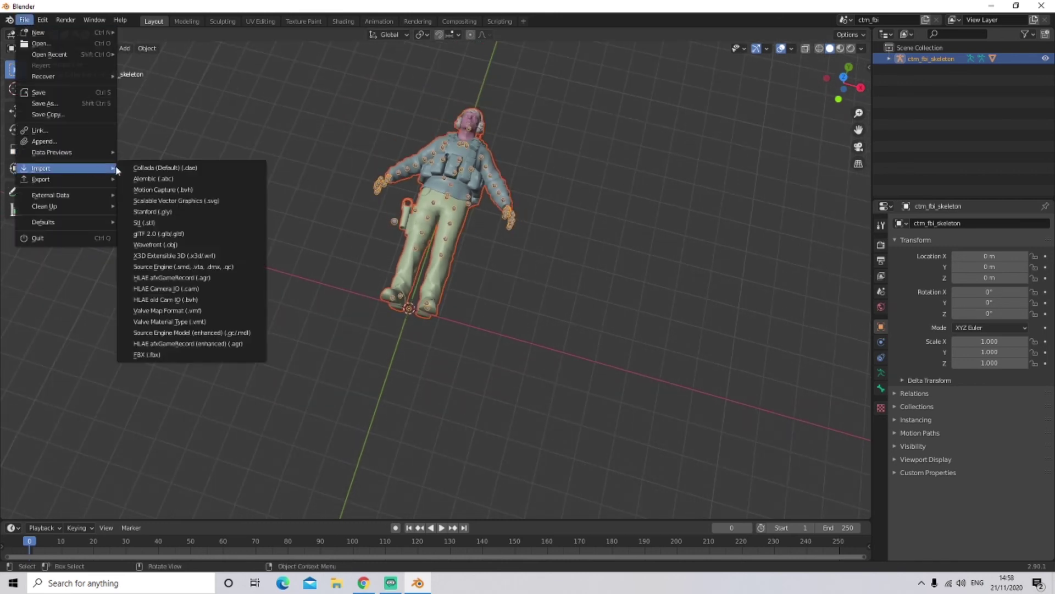
pyautogui.click(190, 266)
pyautogui.click(414, 231)
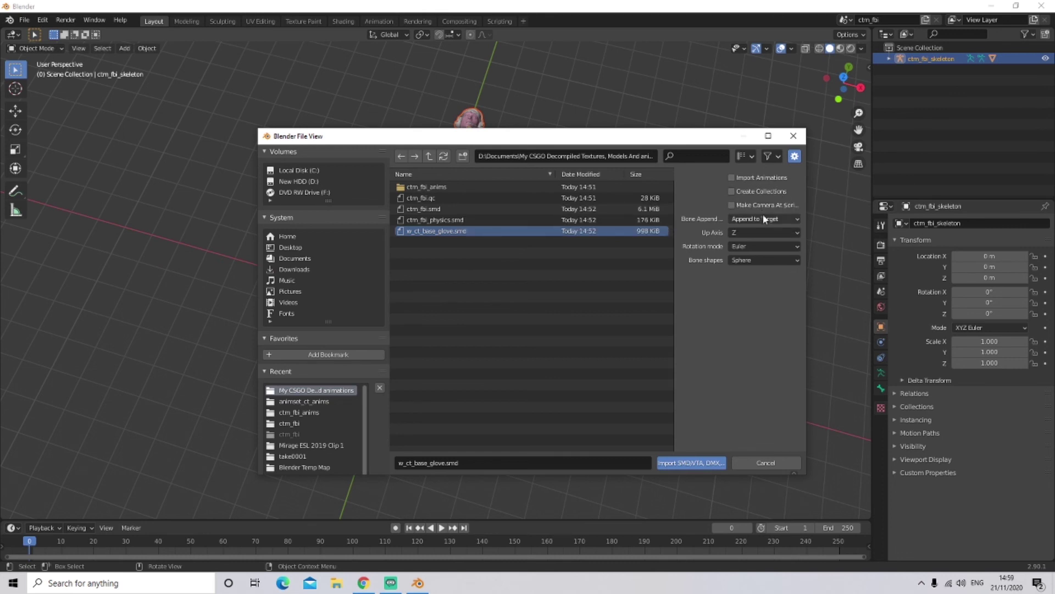
pyautogui.click(692, 463)
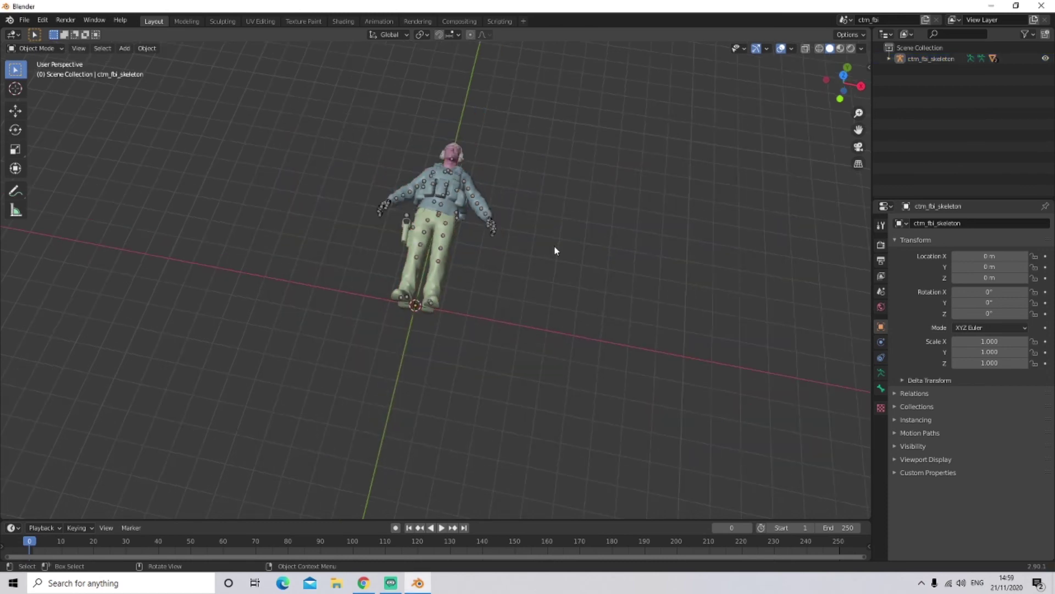
# Delete the ctm_fbi_skeleton armature from the imported player model and select the ctm_fbi body mesh
pyautogui.moveTo(551, 252); pyautogui.dragTo(481, 187, button='middle')
pyautogui.scroll(3, 571, 322)
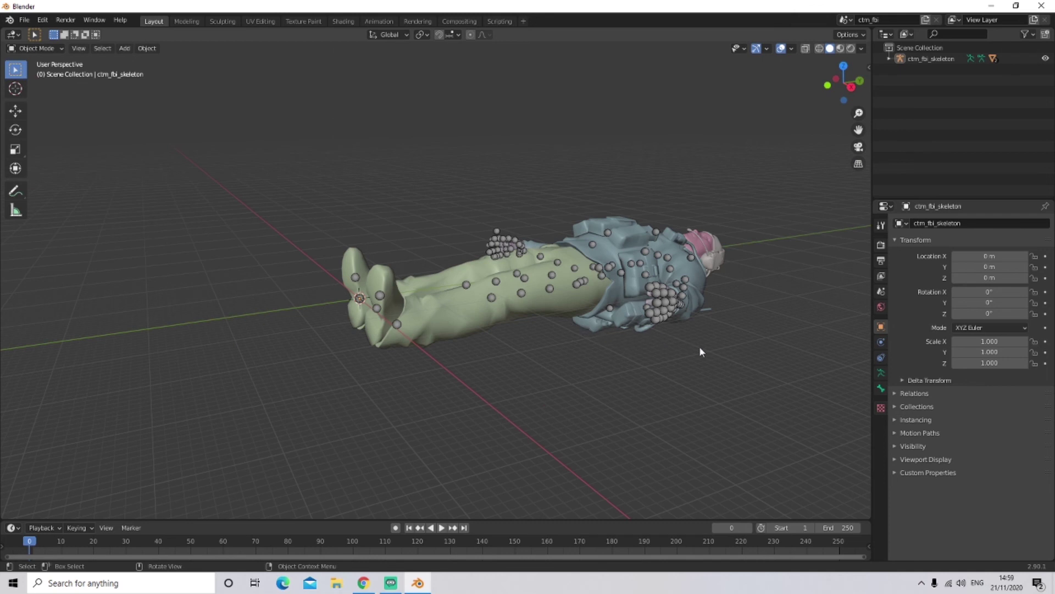
pyautogui.moveTo(716, 352); pyautogui.dragTo(575, 382, button='middle')
pyautogui.click(485, 317)
pyautogui.press('Delete')
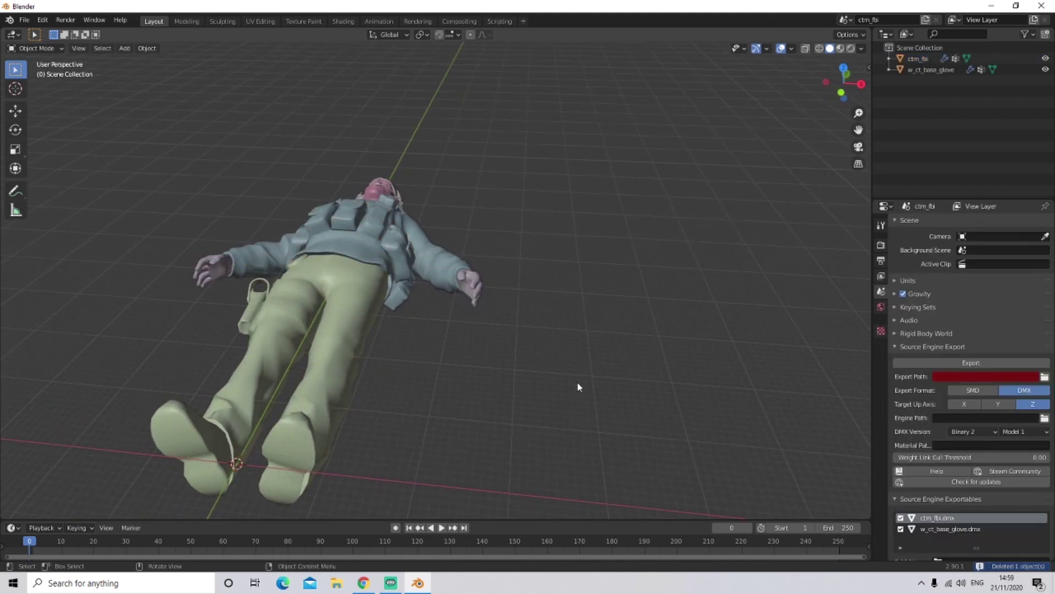
pyautogui.moveTo(549, 325); pyautogui.dragTo(509, 302, button='middle')
pyautogui.scroll(-2, 511, 325)
pyautogui.click(438, 337)
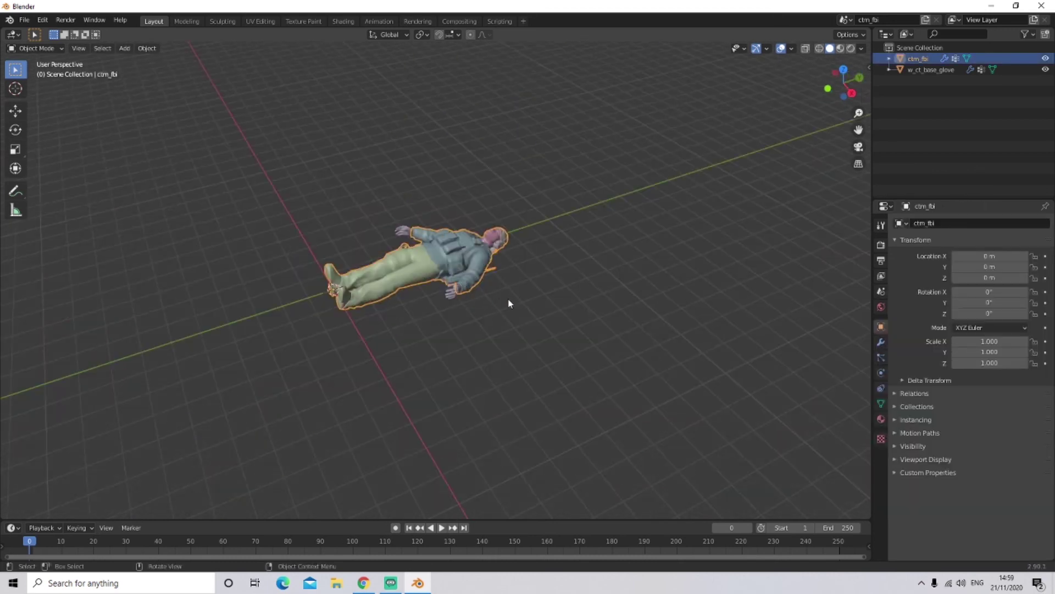
pyautogui.click(24, 20)
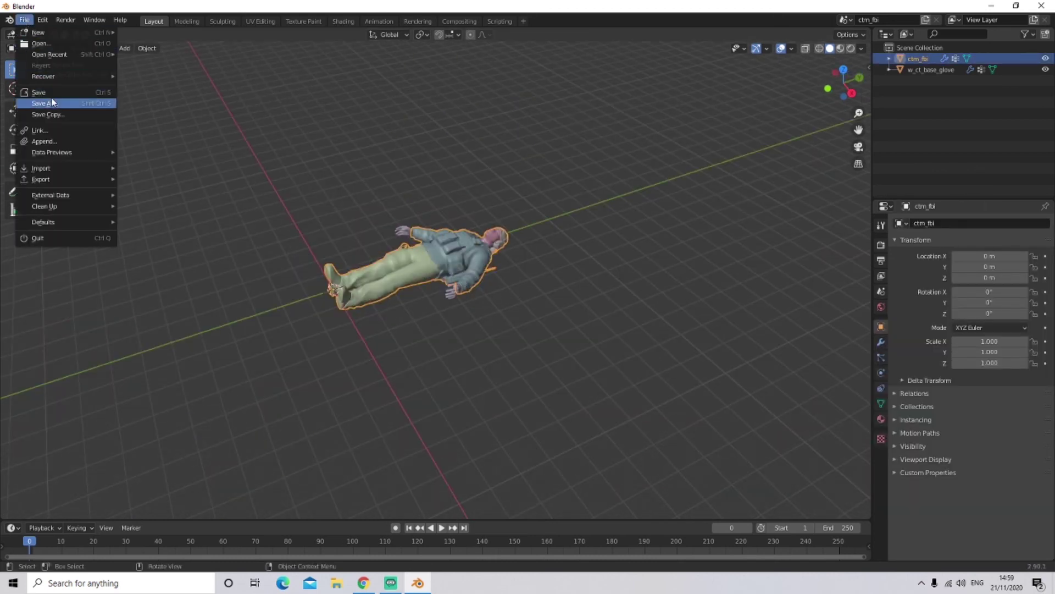
pyautogui.moveTo(45, 185)
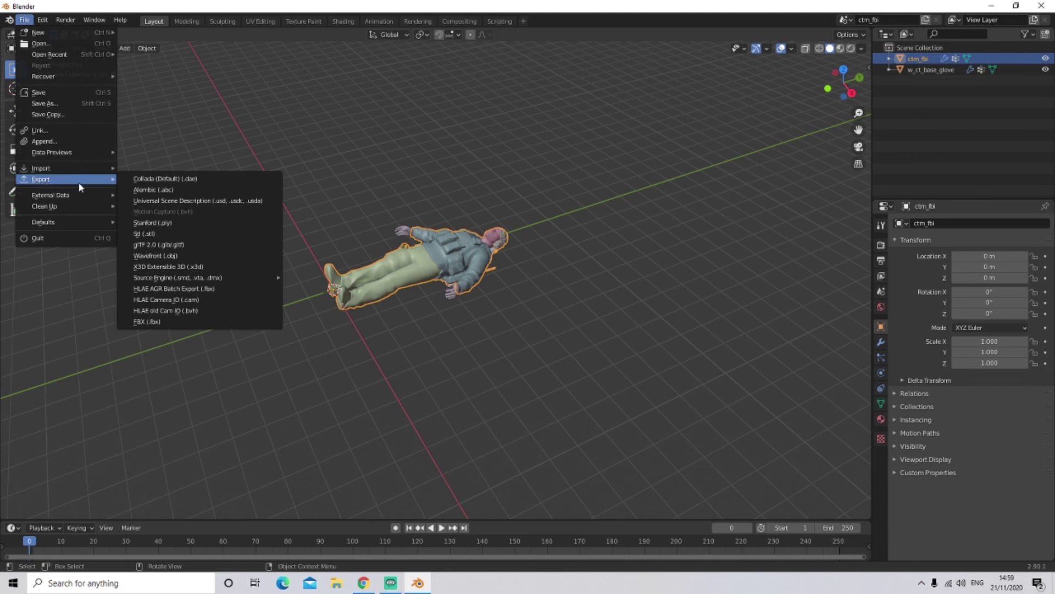
pyautogui.moveTo(549, 374); pyautogui.dragTo(440, 328, button='middle')
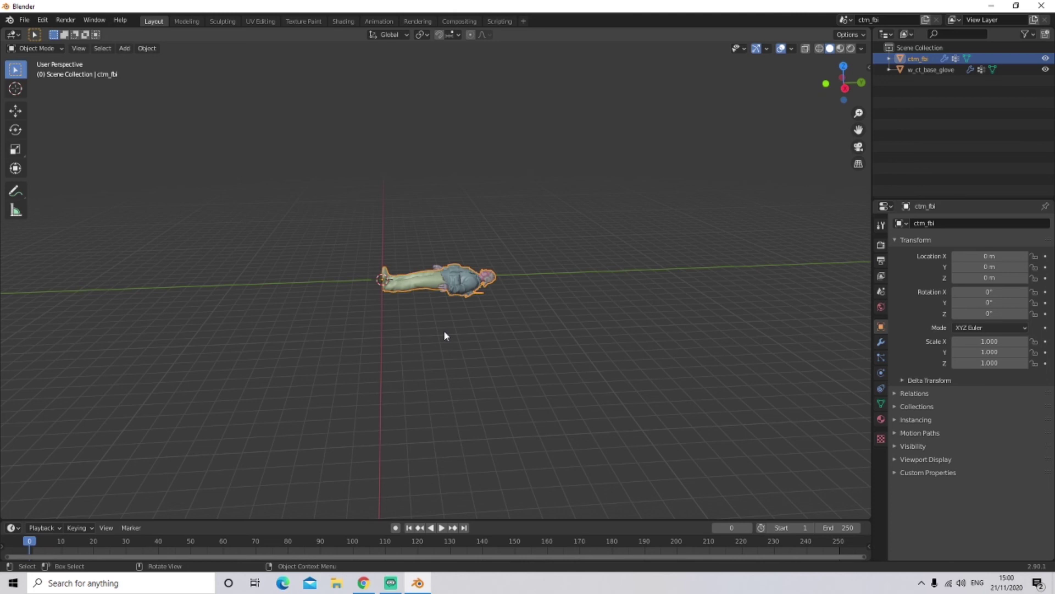
pyautogui.moveTo(444, 332); pyautogui.dragTo(506, 311, button='middle')
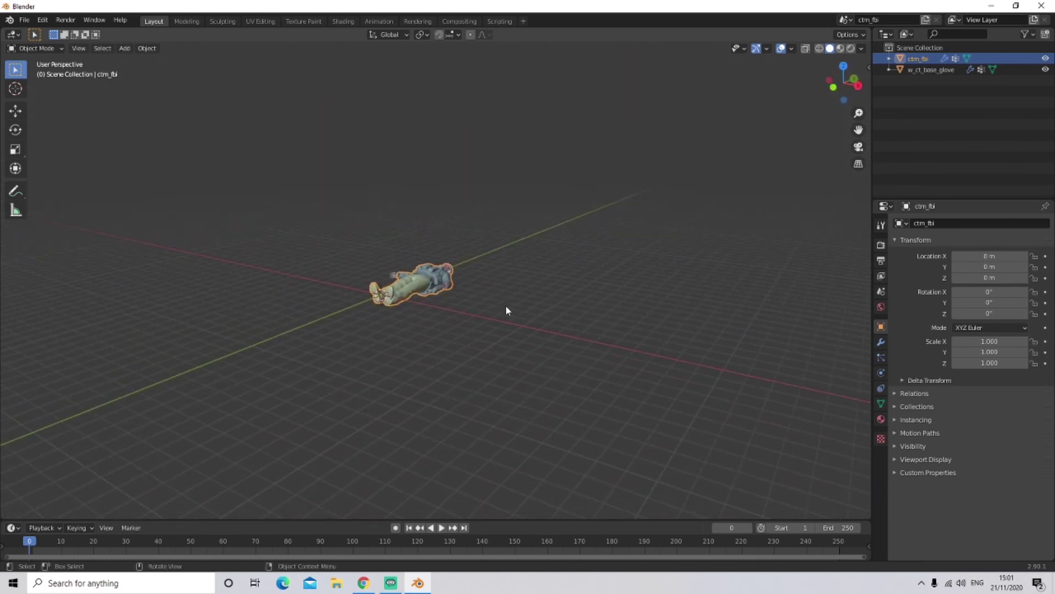